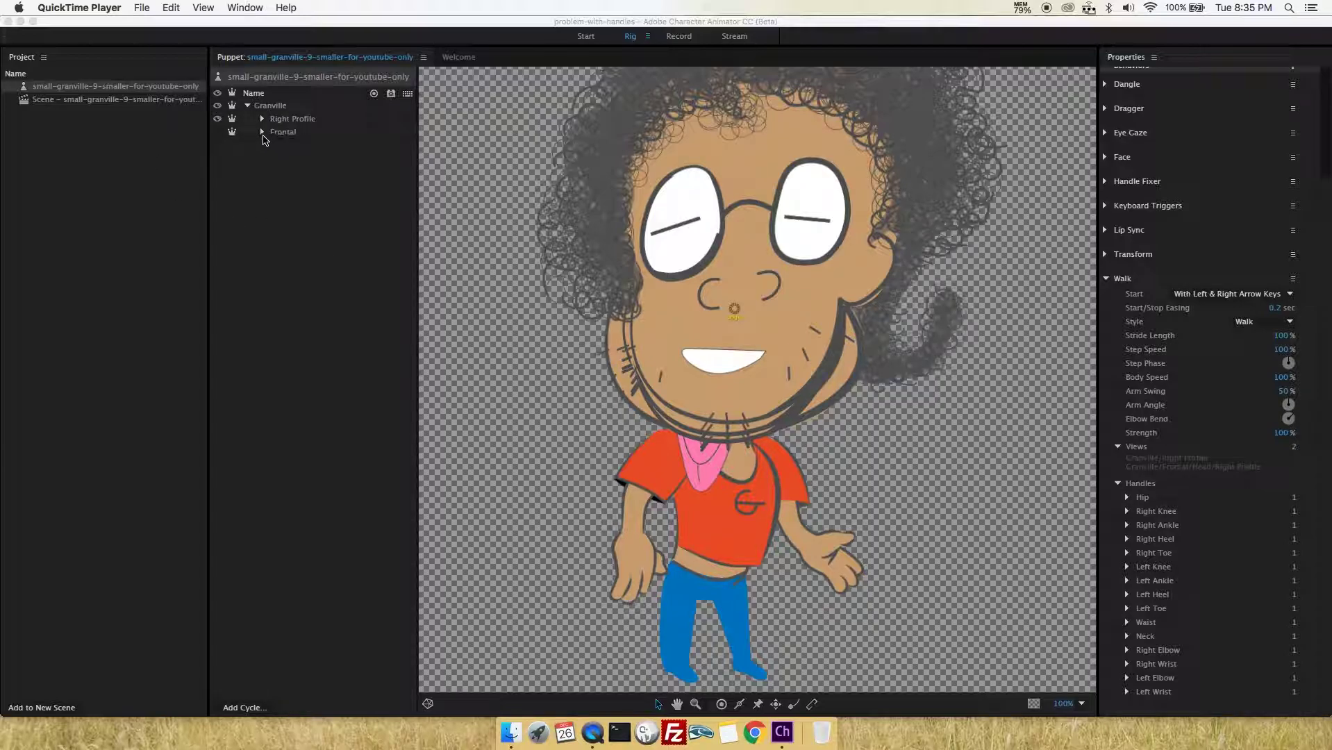
# - Inspect the Right Profile and Frontal layers' tags and the puppet's Walk behavior settings
pyautogui.click(263, 141)
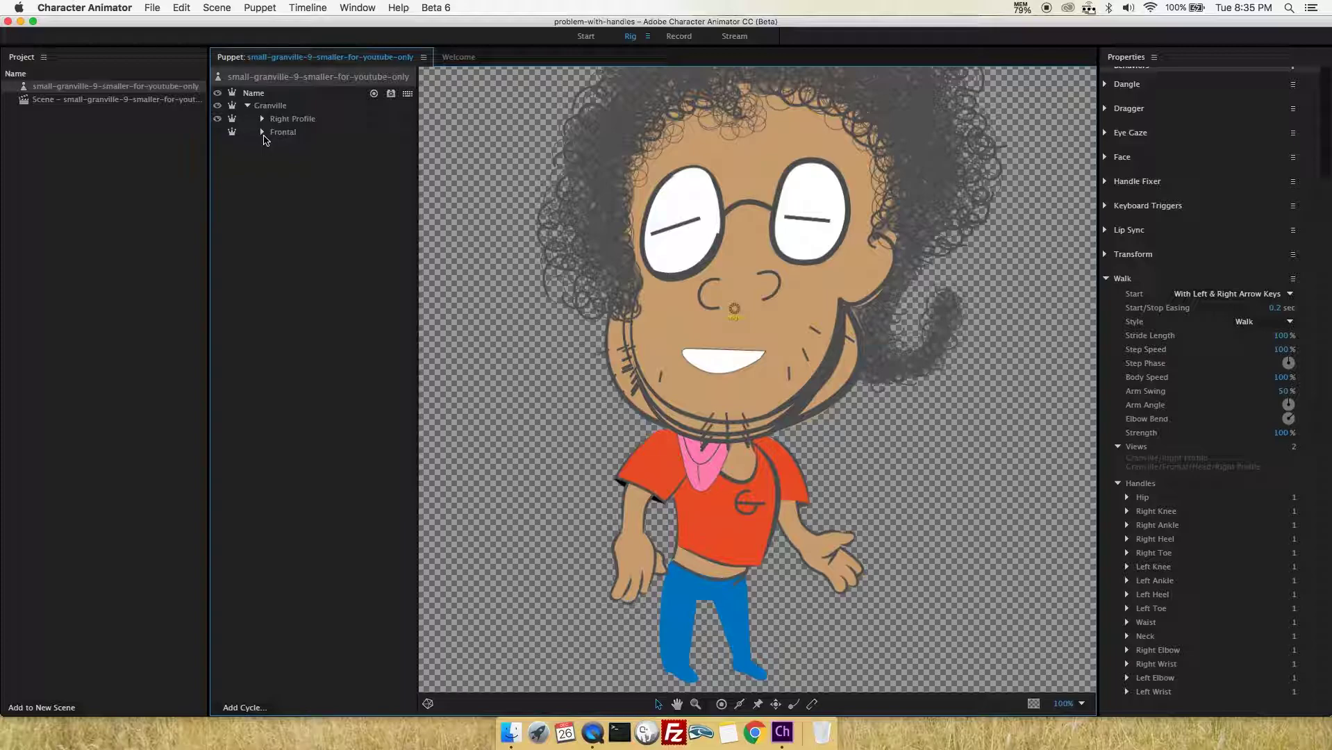
pyautogui.click(262, 132)
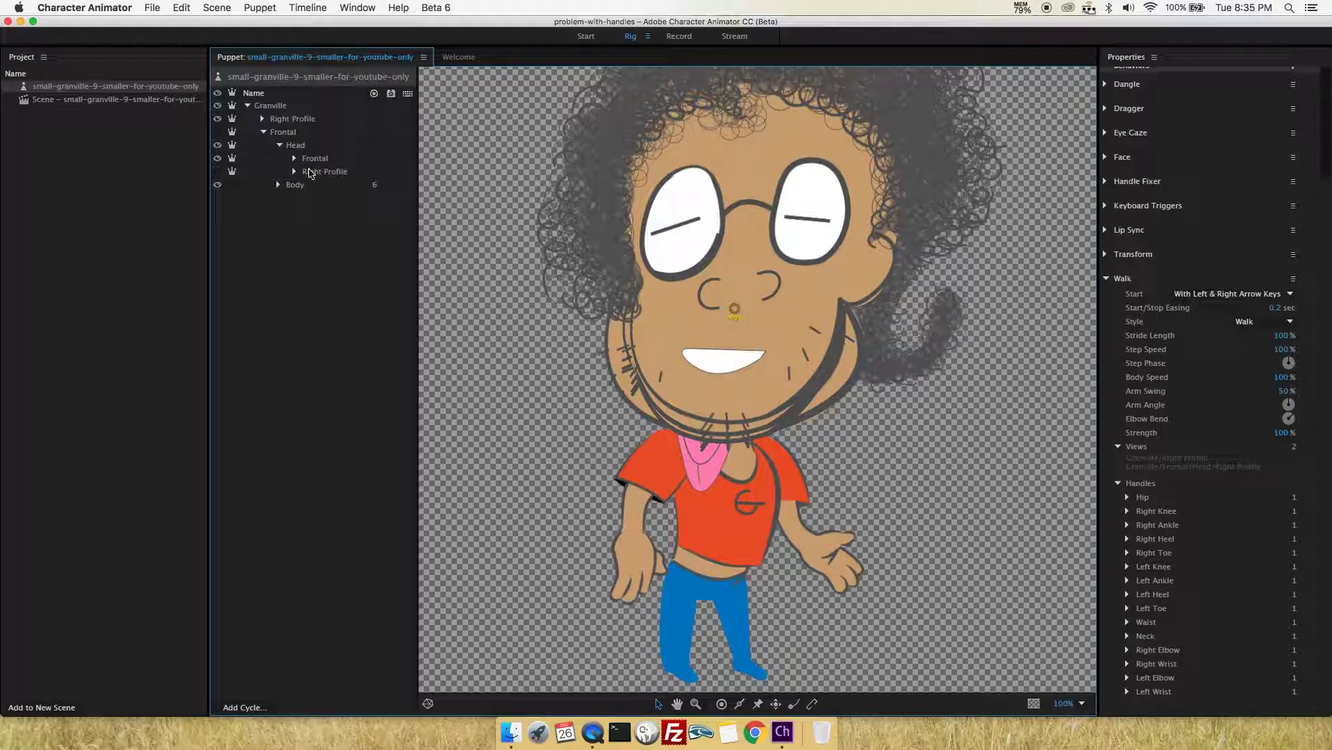
pyautogui.click(316, 172)
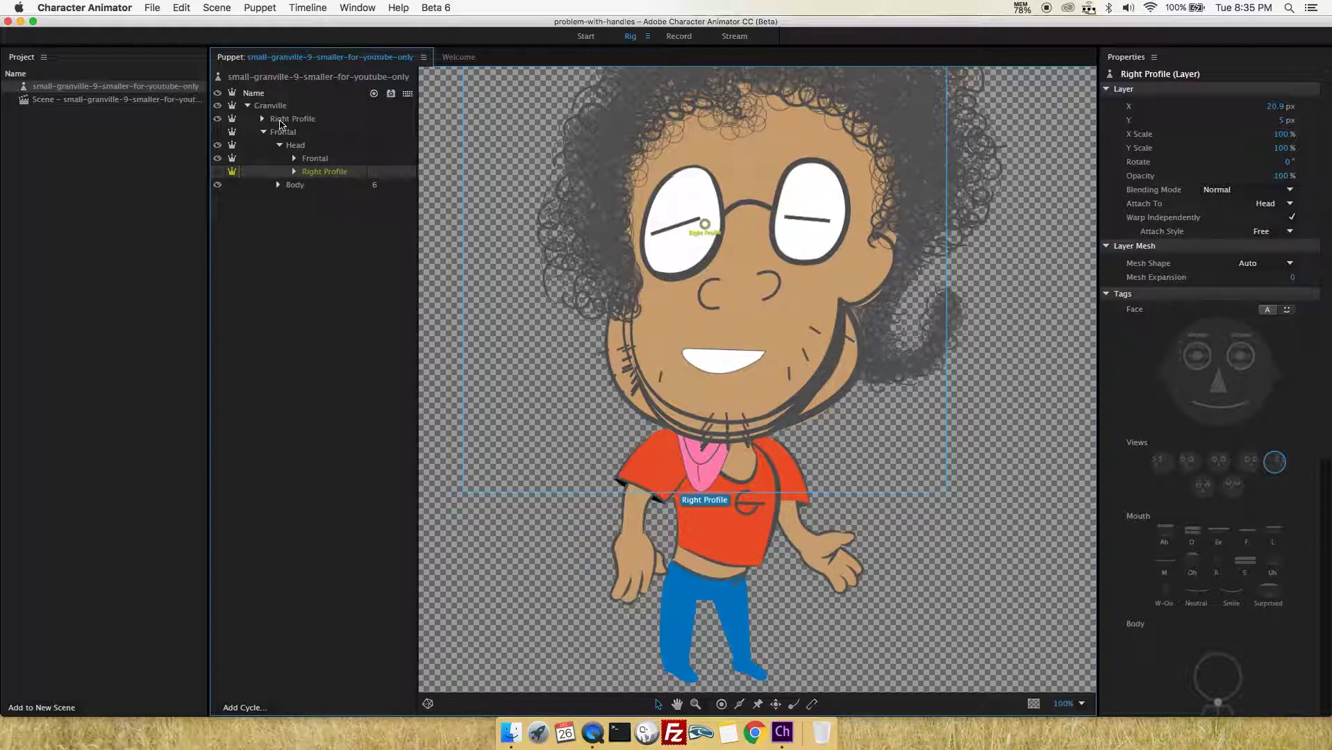
pyautogui.click(273, 77)
pyautogui.click(284, 124)
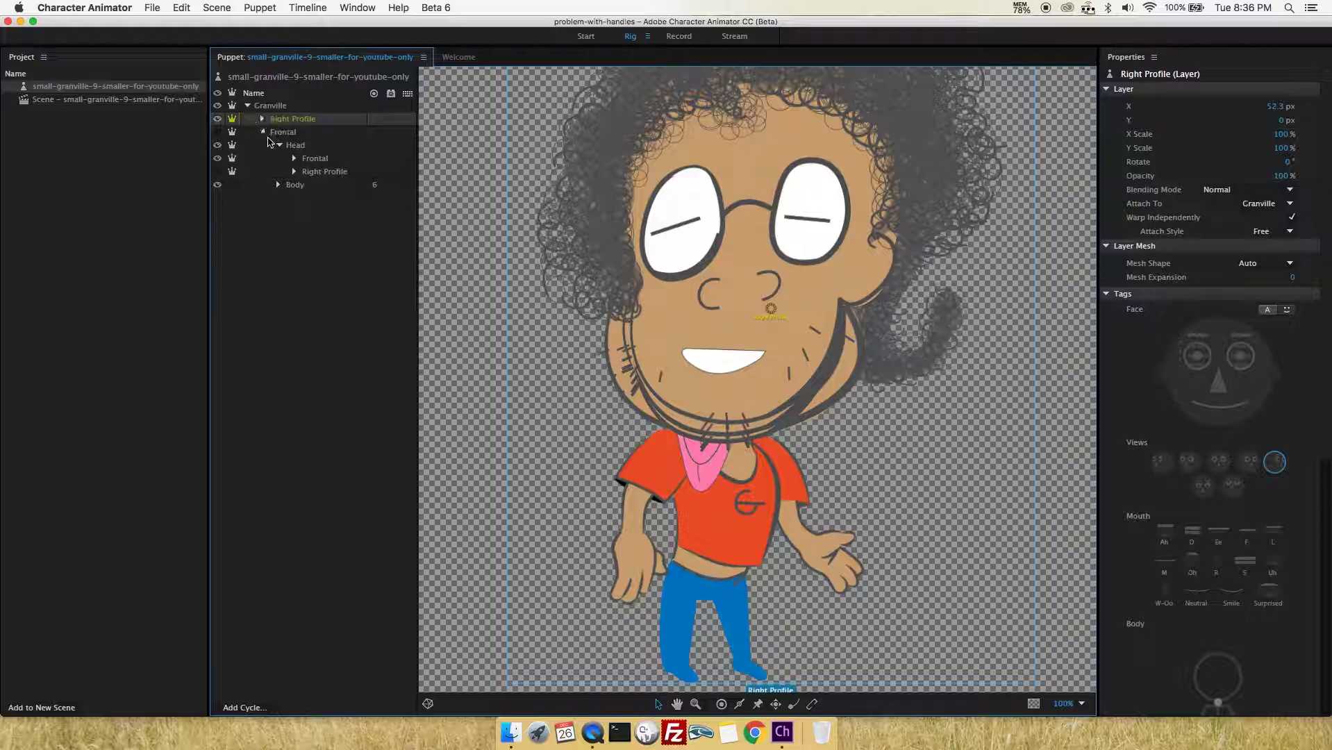
pyautogui.click(263, 131)
pyautogui.click(261, 128)
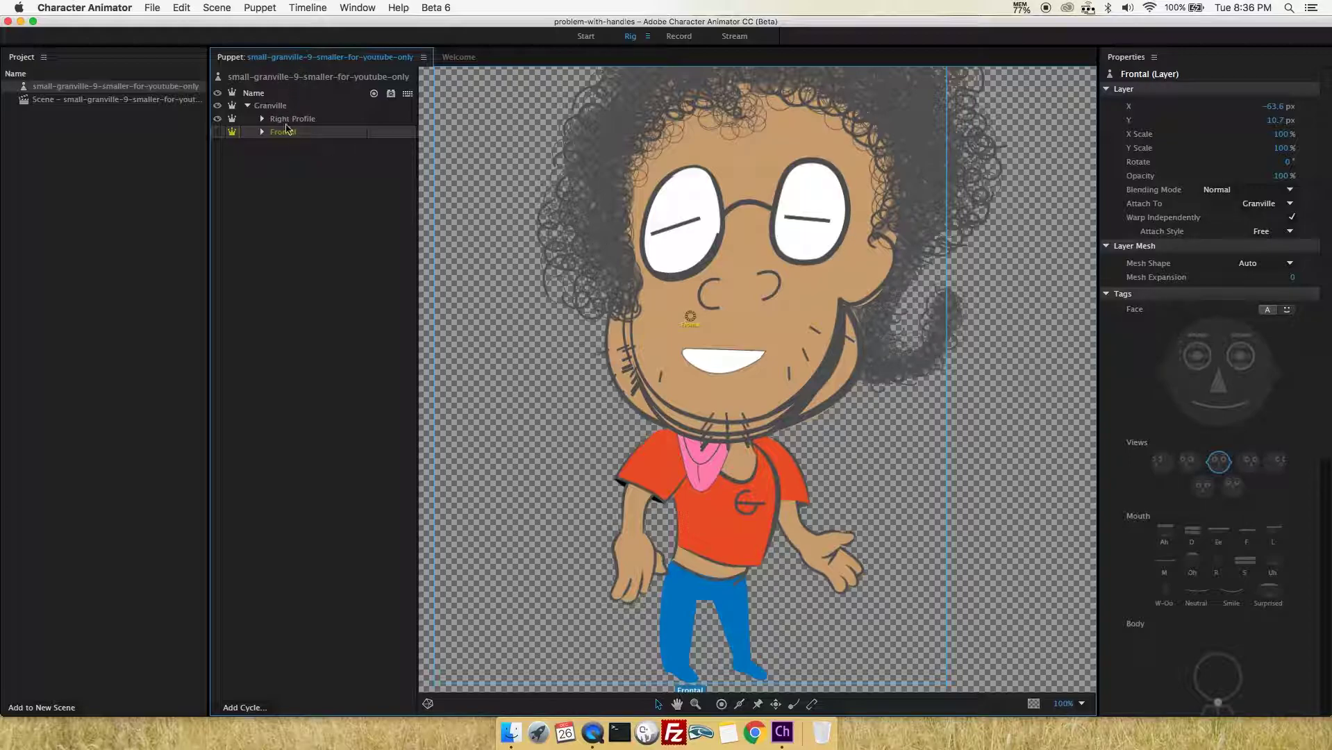
pyautogui.click(288, 128)
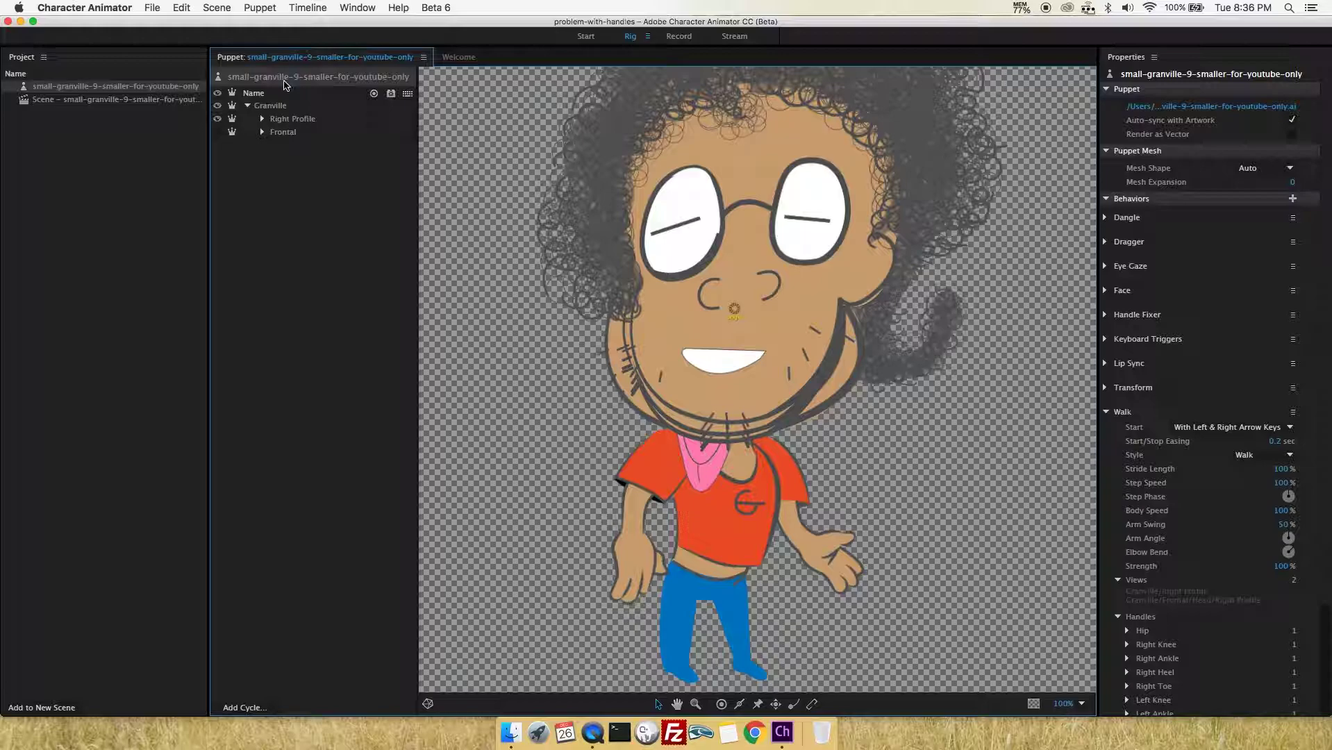
pyautogui.scroll(-4, 1190, 579)
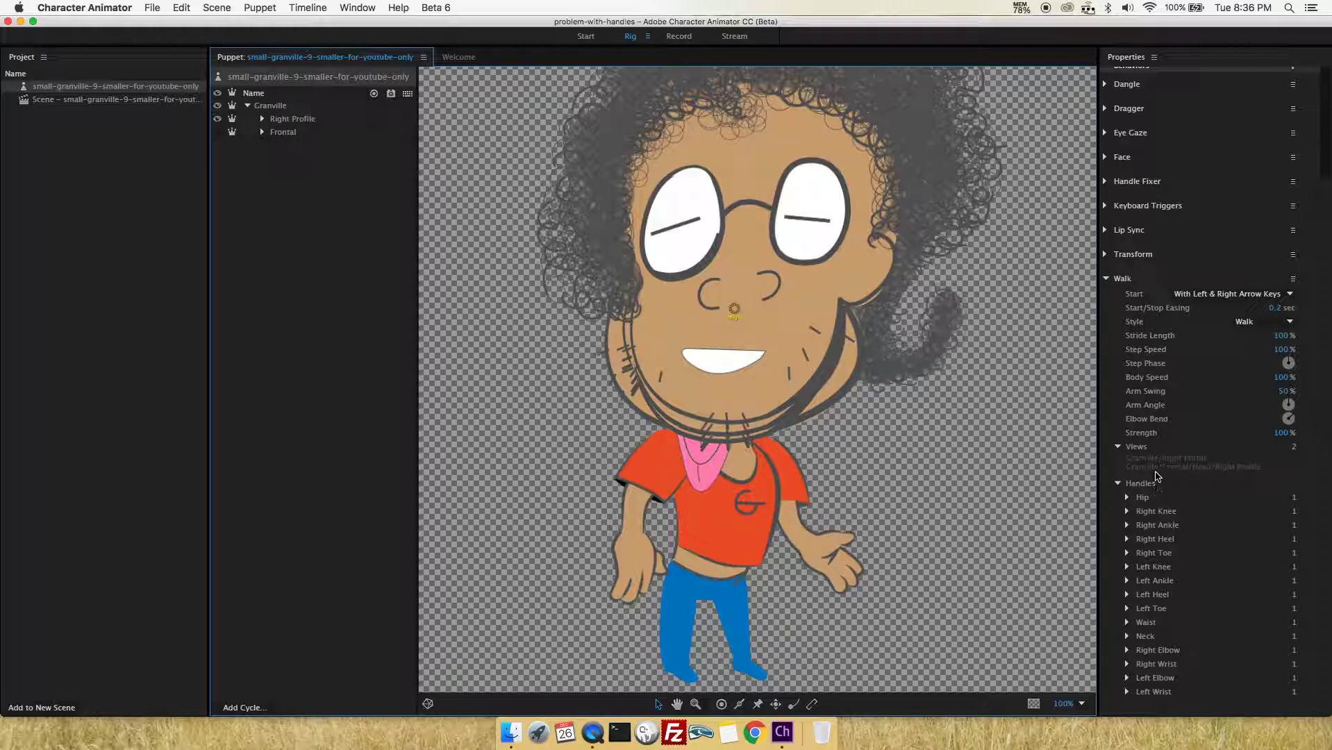
# - Tag the Frontal layer as Left Profile, then review the Walk Handles counts
pyautogui.click(281, 122)
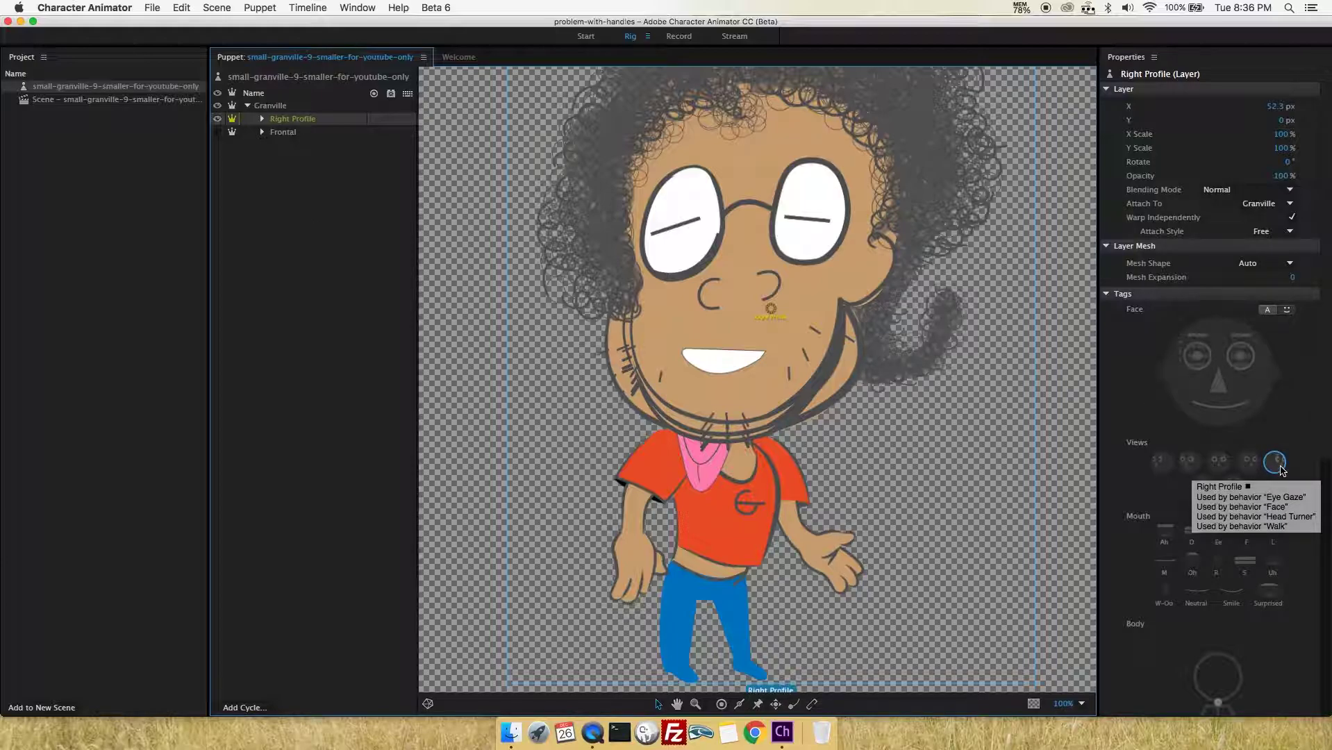
pyautogui.click(285, 137)
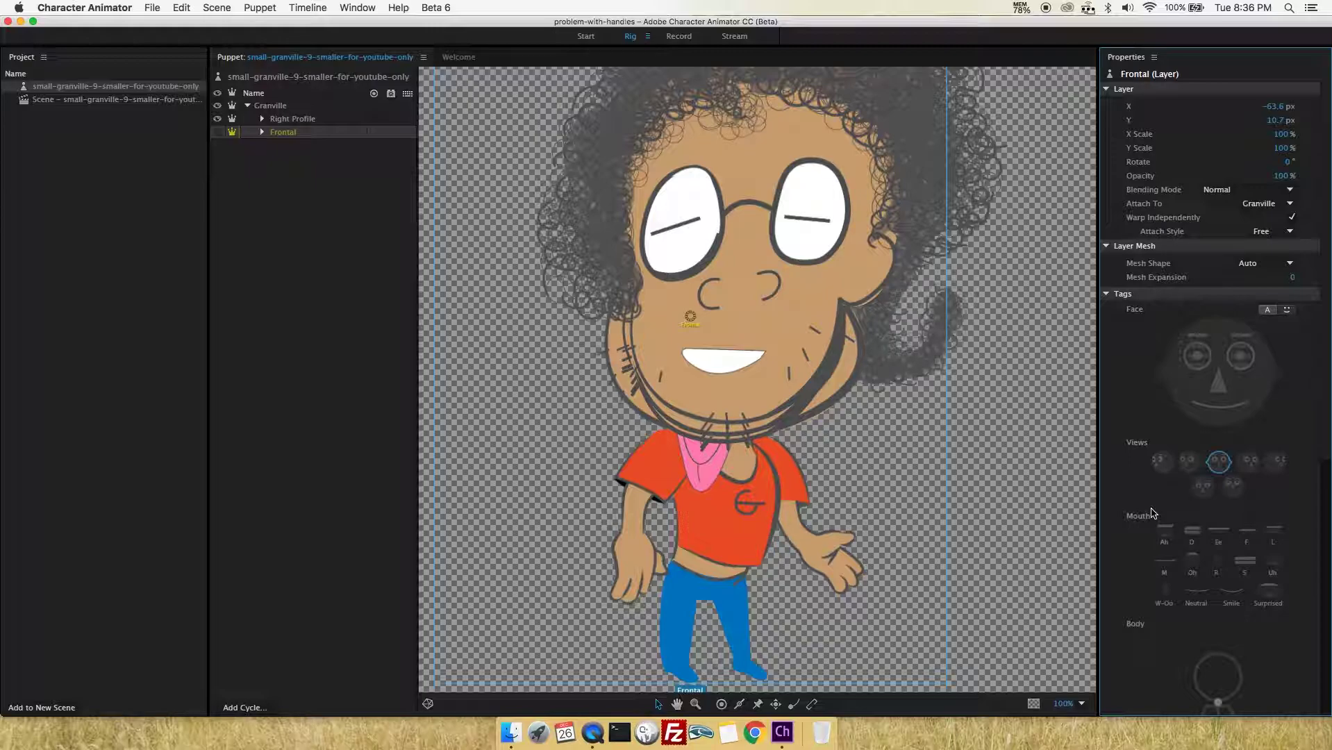
pyautogui.click(1163, 461)
pyautogui.click(306, 338)
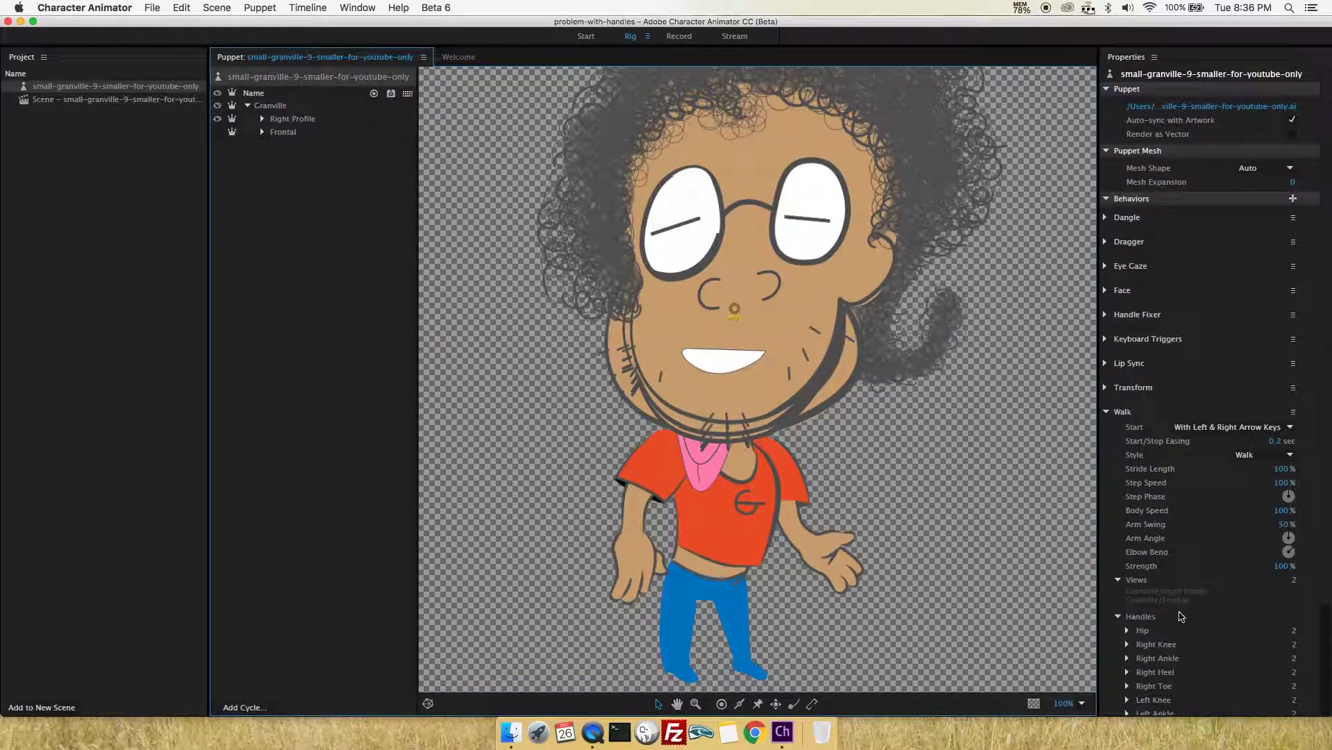
pyautogui.scroll(-3, 1123, 625)
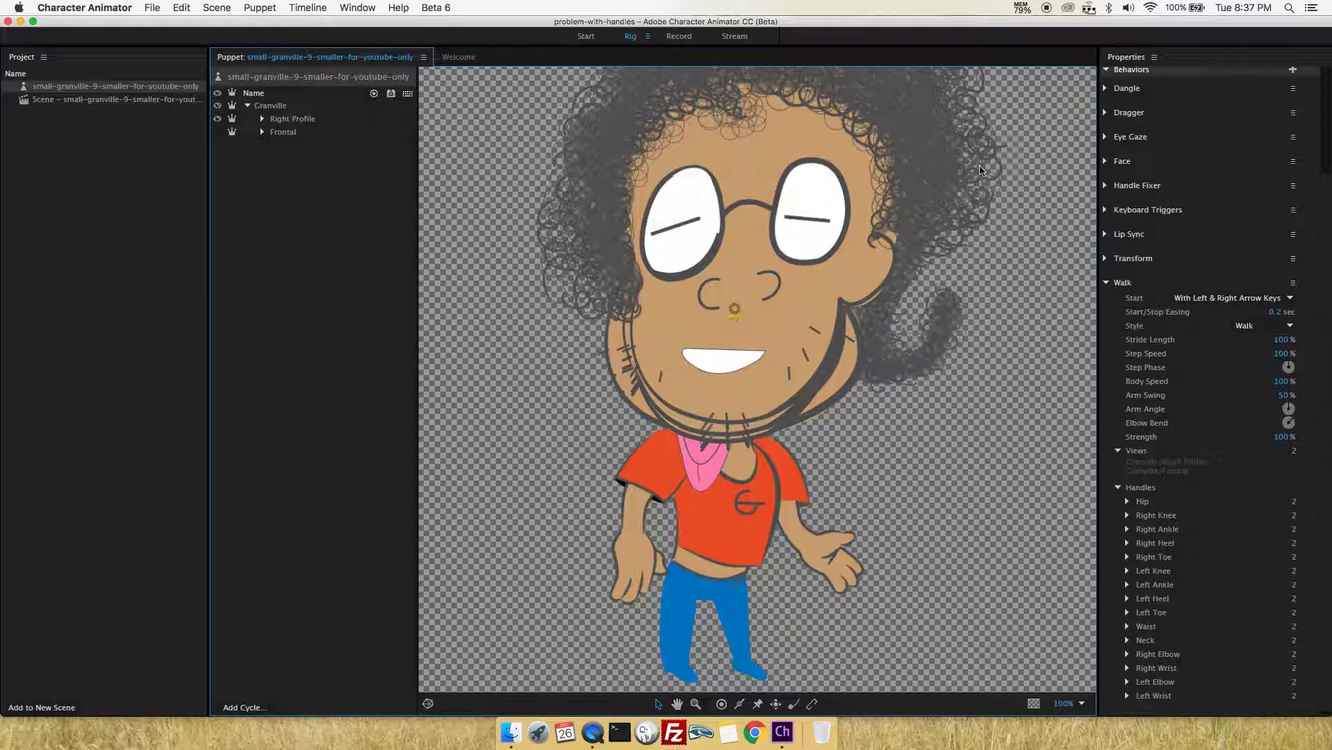
pyautogui.click(679, 37)
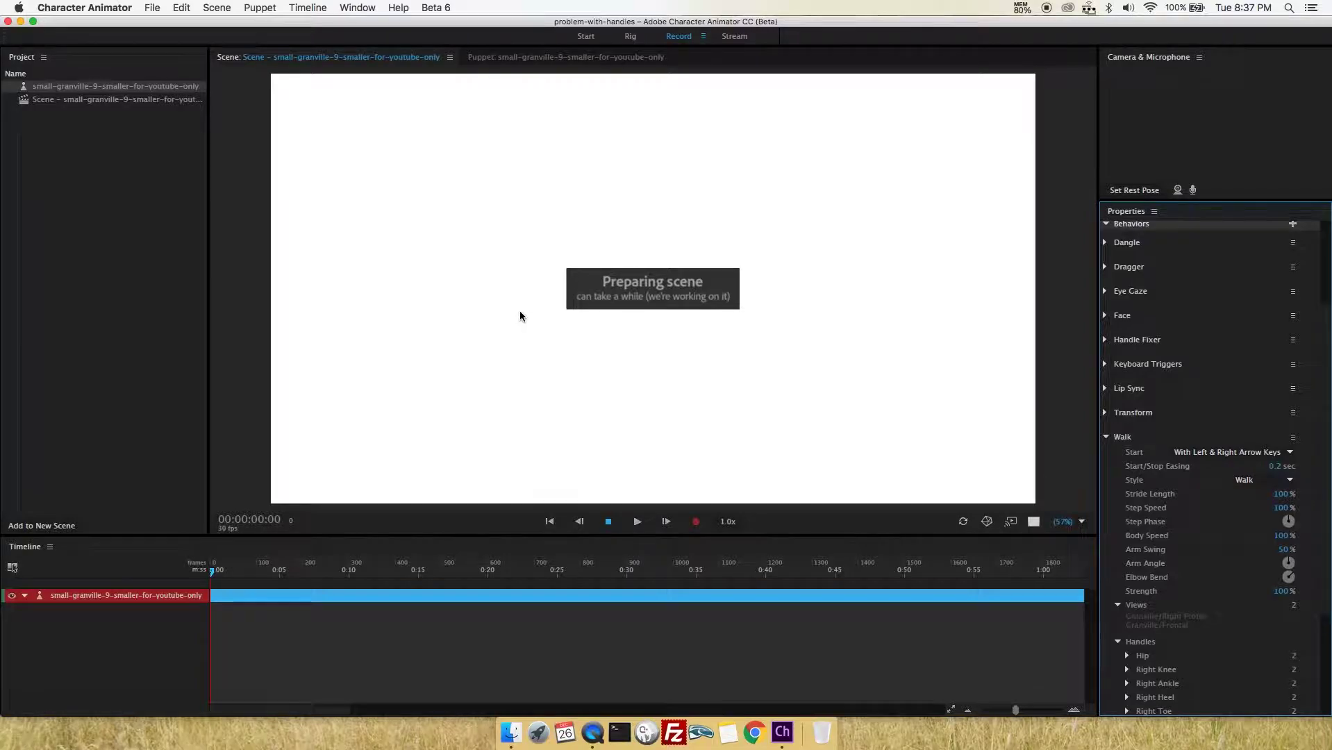
pyautogui.press('Right')
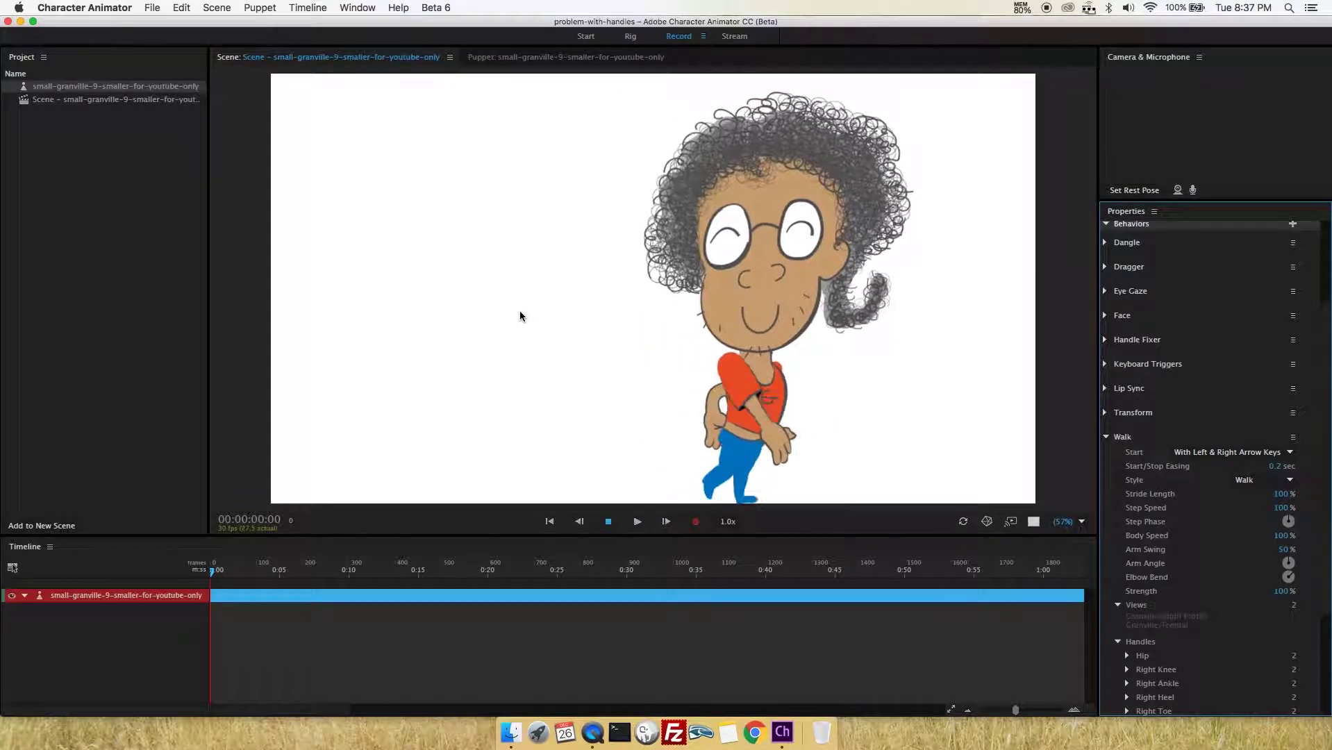
pyautogui.click(630, 37)
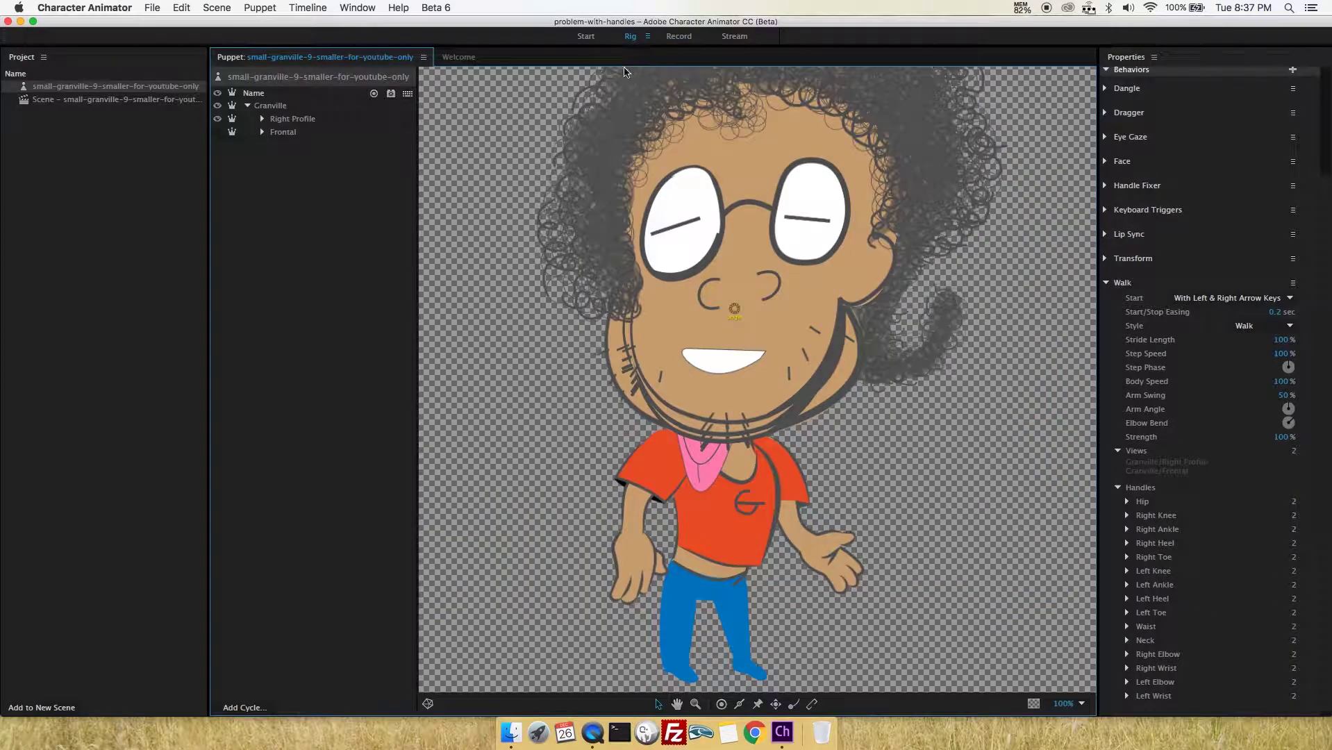
# - Expand the Right Profile and Frontal groups to check their Head and Body layers
pyautogui.click(280, 123)
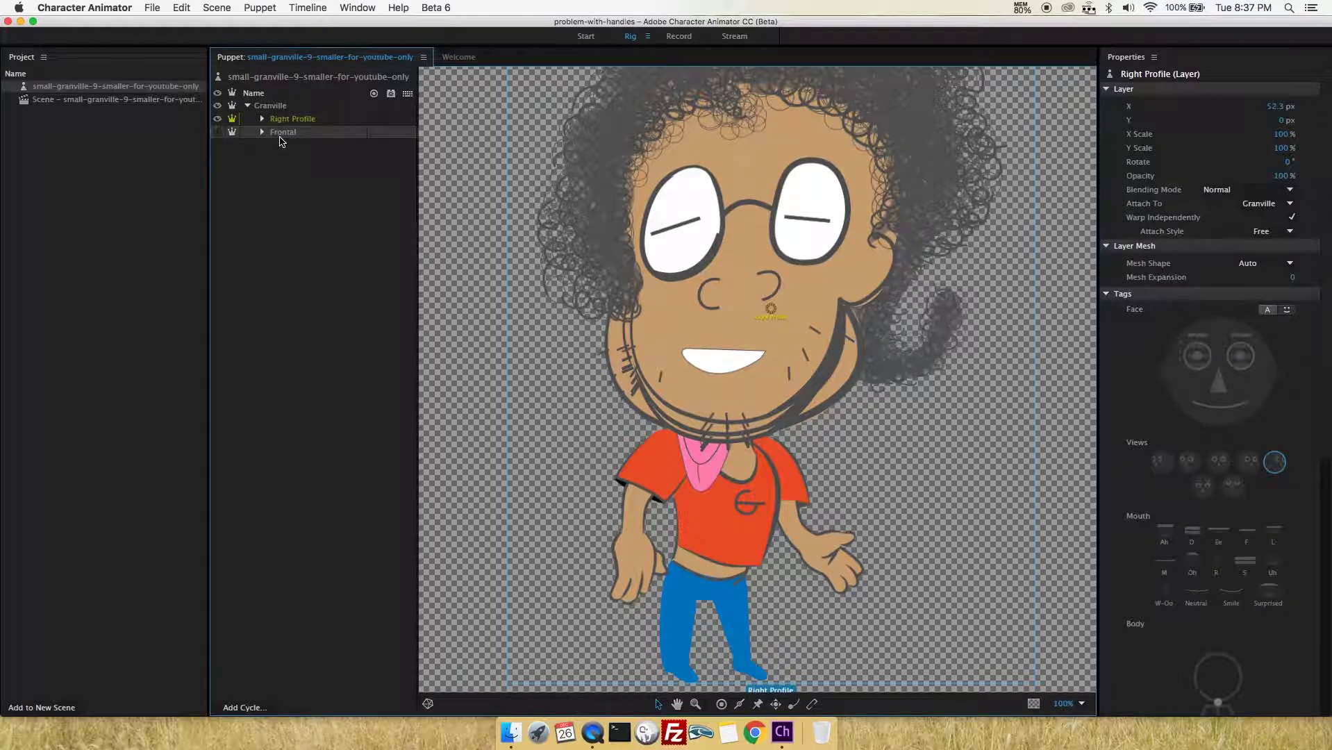
pyautogui.click(270, 132)
pyautogui.click(263, 120)
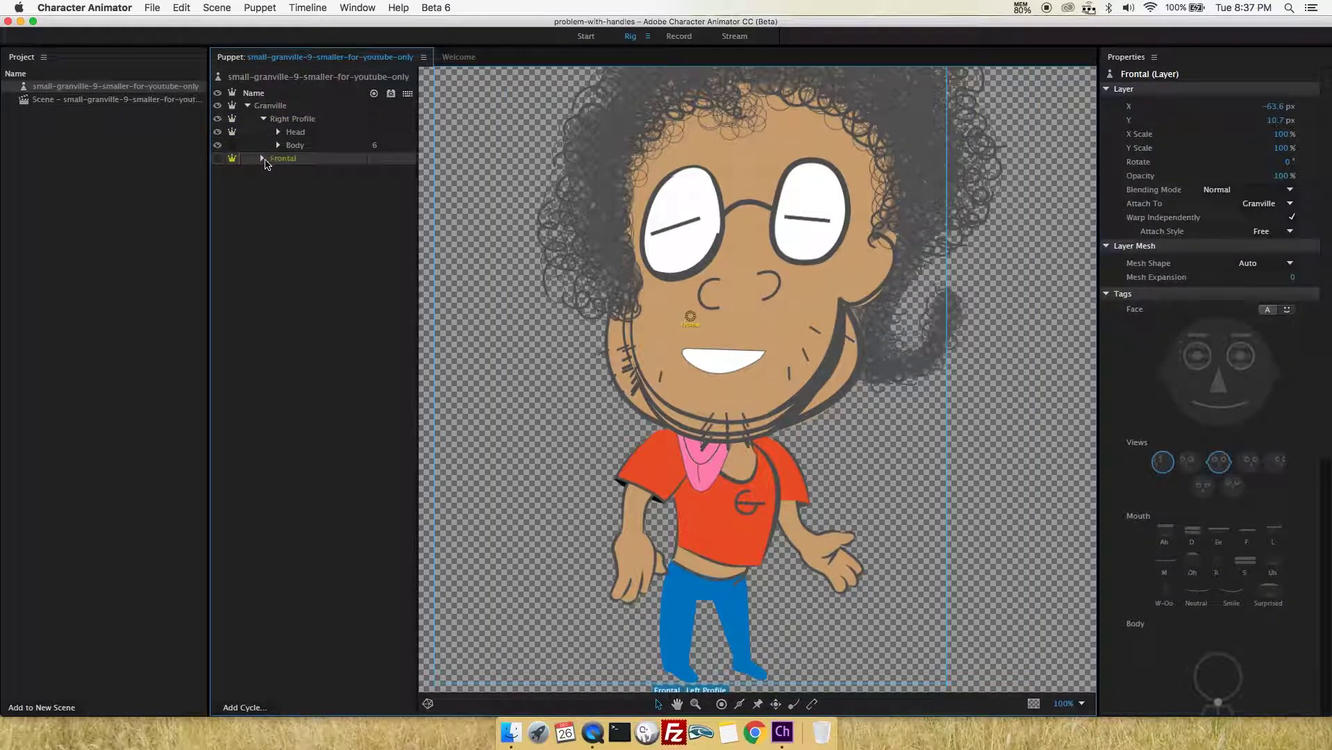
pyautogui.click(262, 158)
pyautogui.click(287, 78)
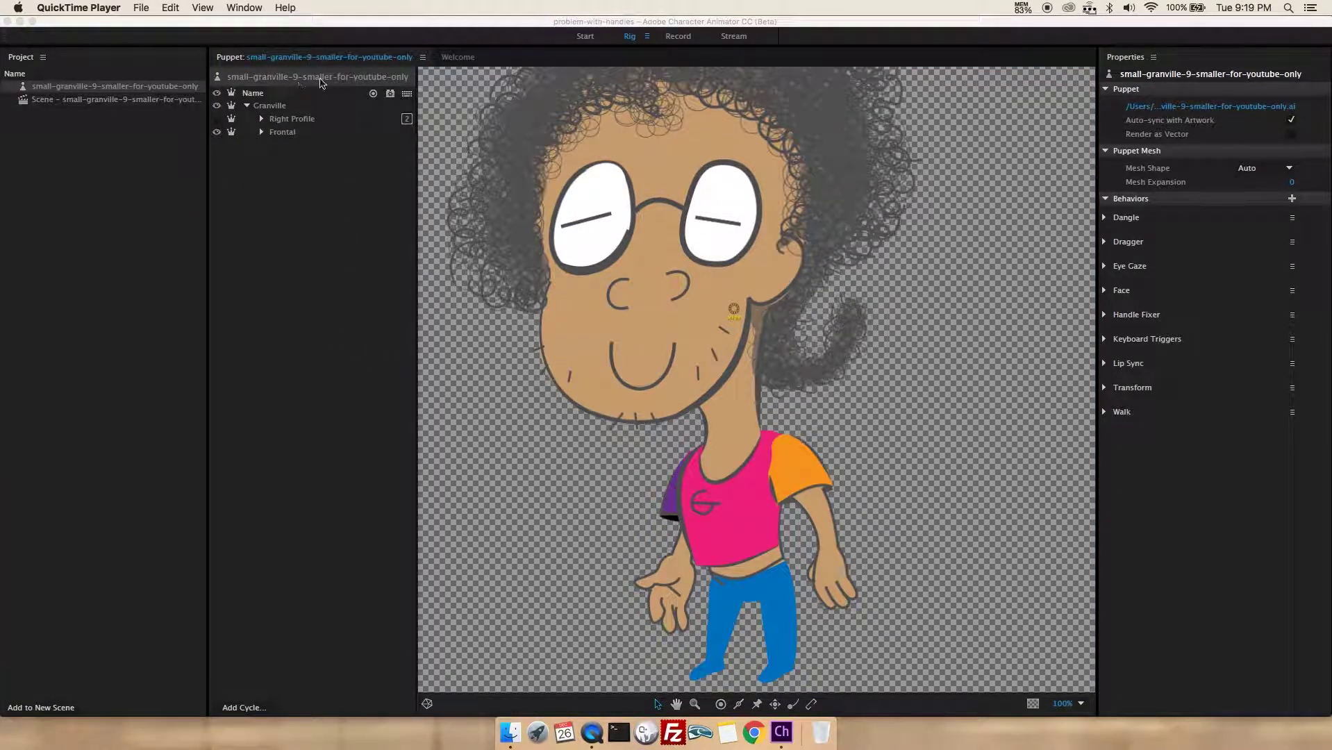
# - In the Record workspace, remove Granville's Walk behavior via its Properties menu
pyautogui.click(682, 43)
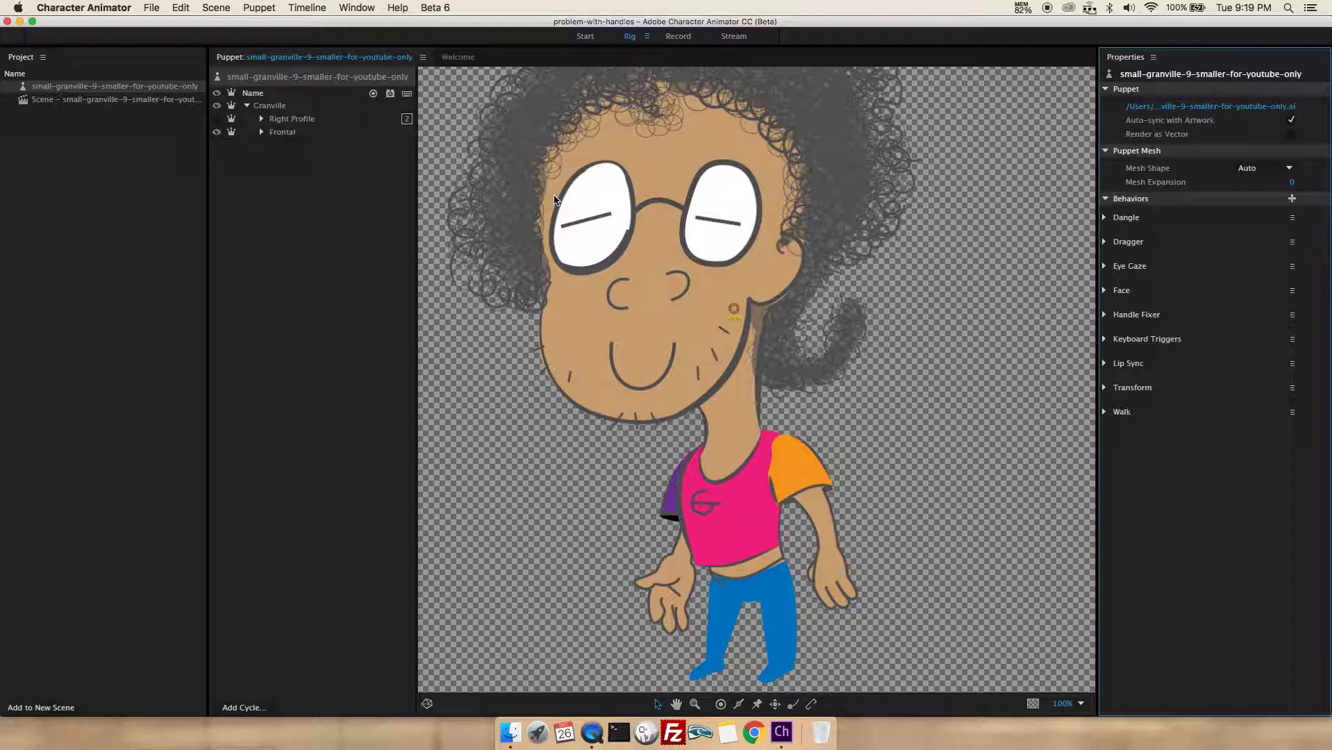
pyautogui.click(683, 39)
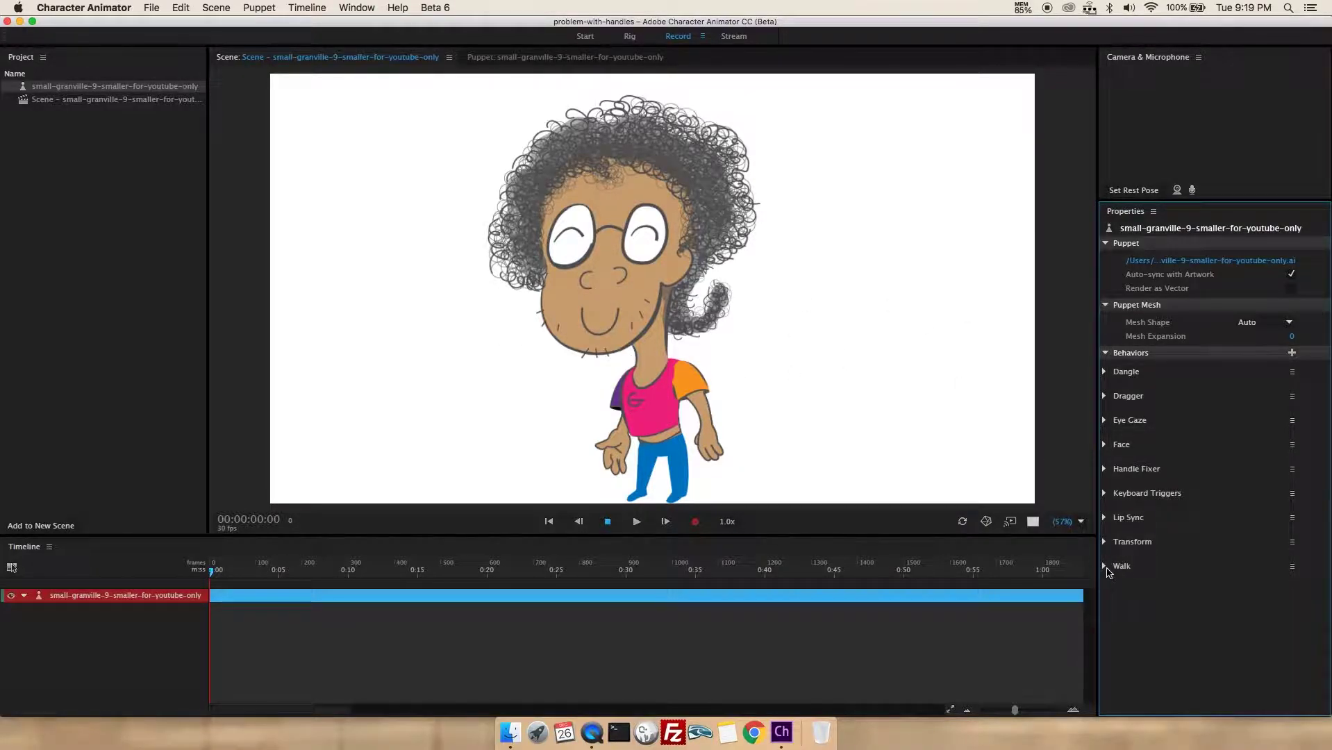
pyautogui.click(628, 37)
pyautogui.click(678, 38)
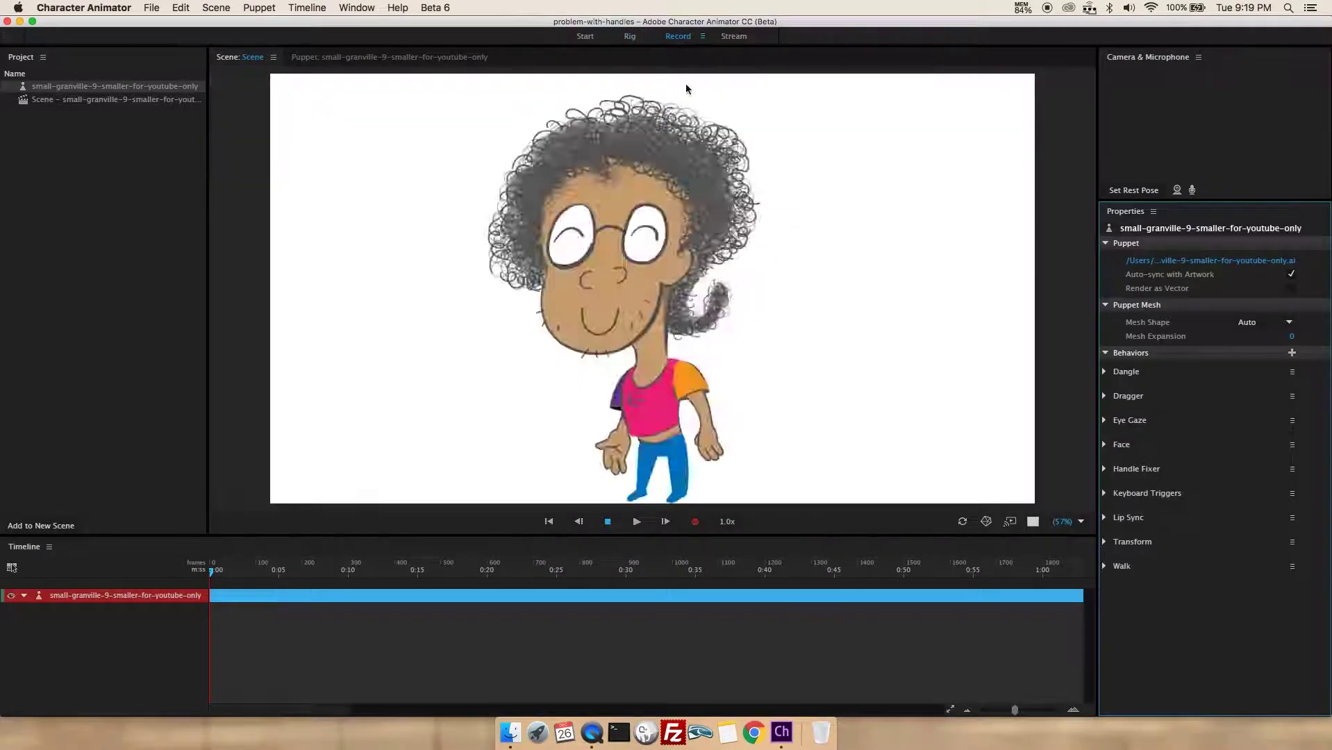
pyautogui.click(1292, 566)
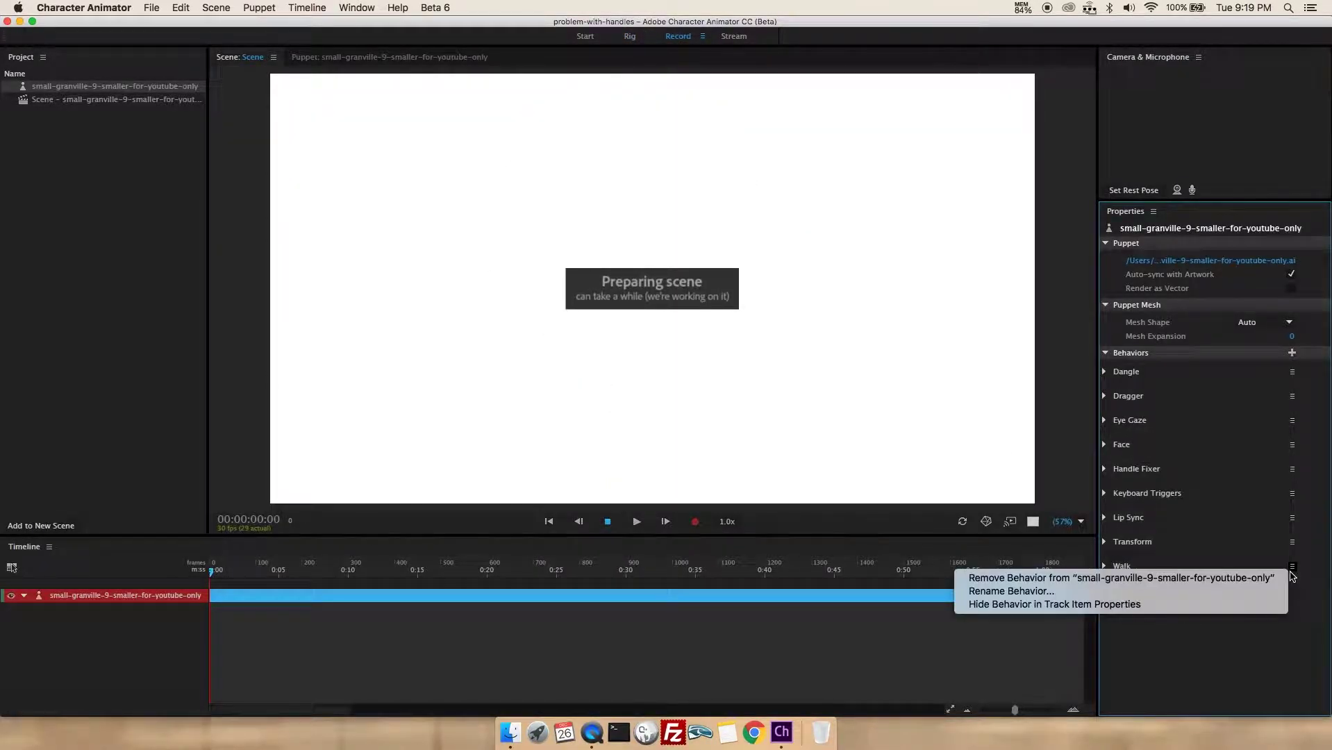
pyautogui.click(1044, 580)
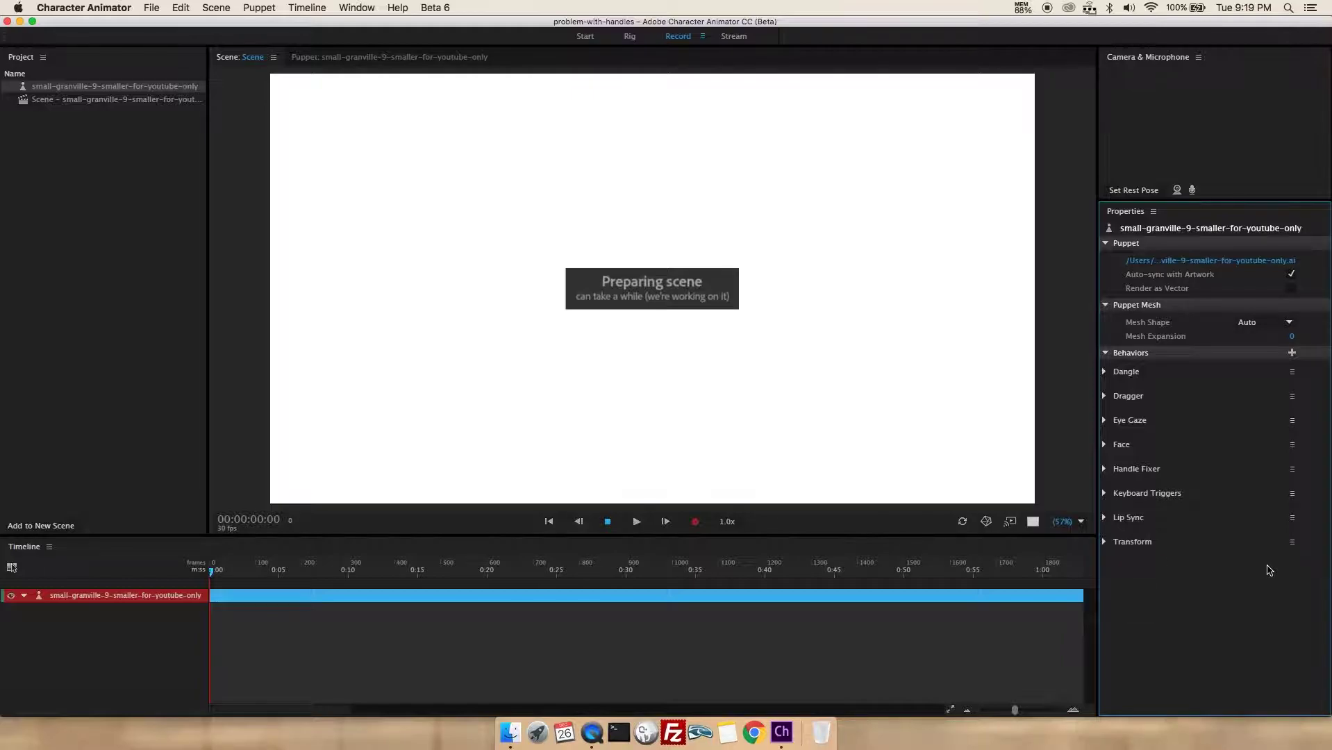
# - In Rig, add the Walk behavior back and expand its Views and Handles lists
pyautogui.click(630, 39)
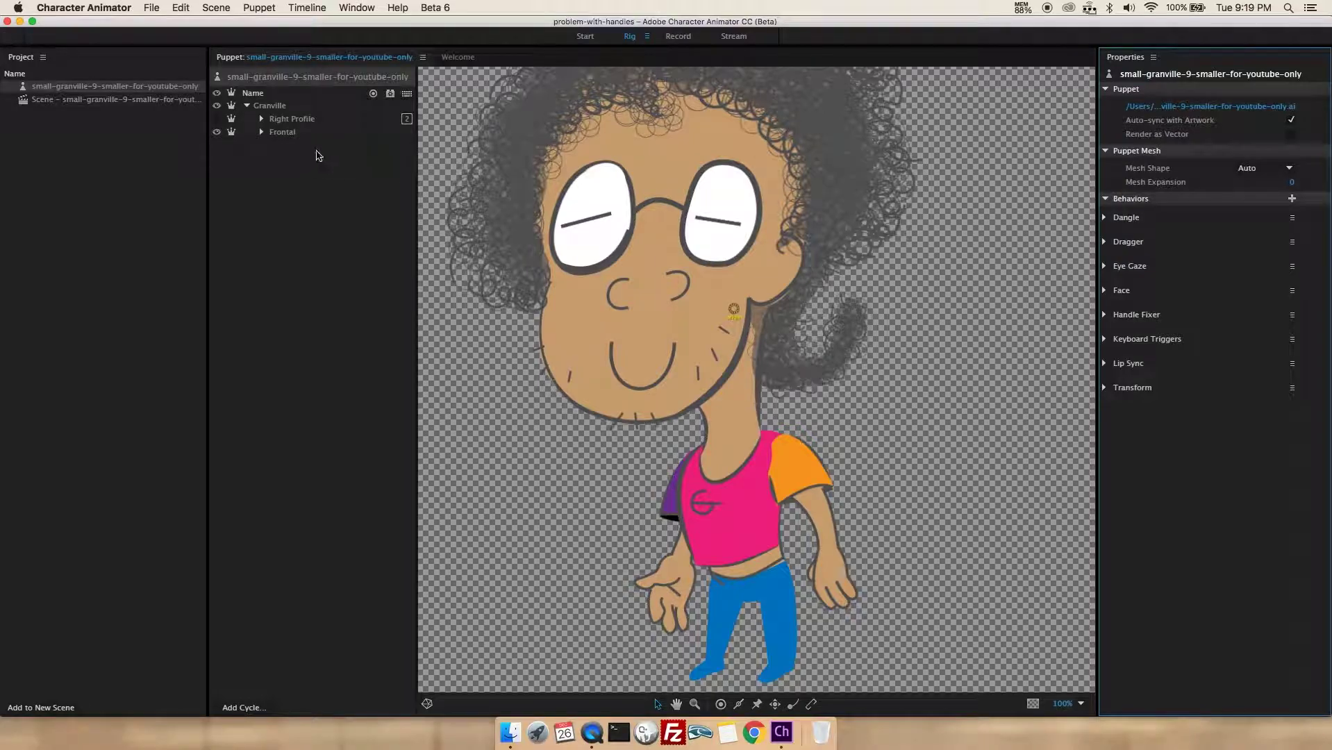
pyautogui.click(303, 85)
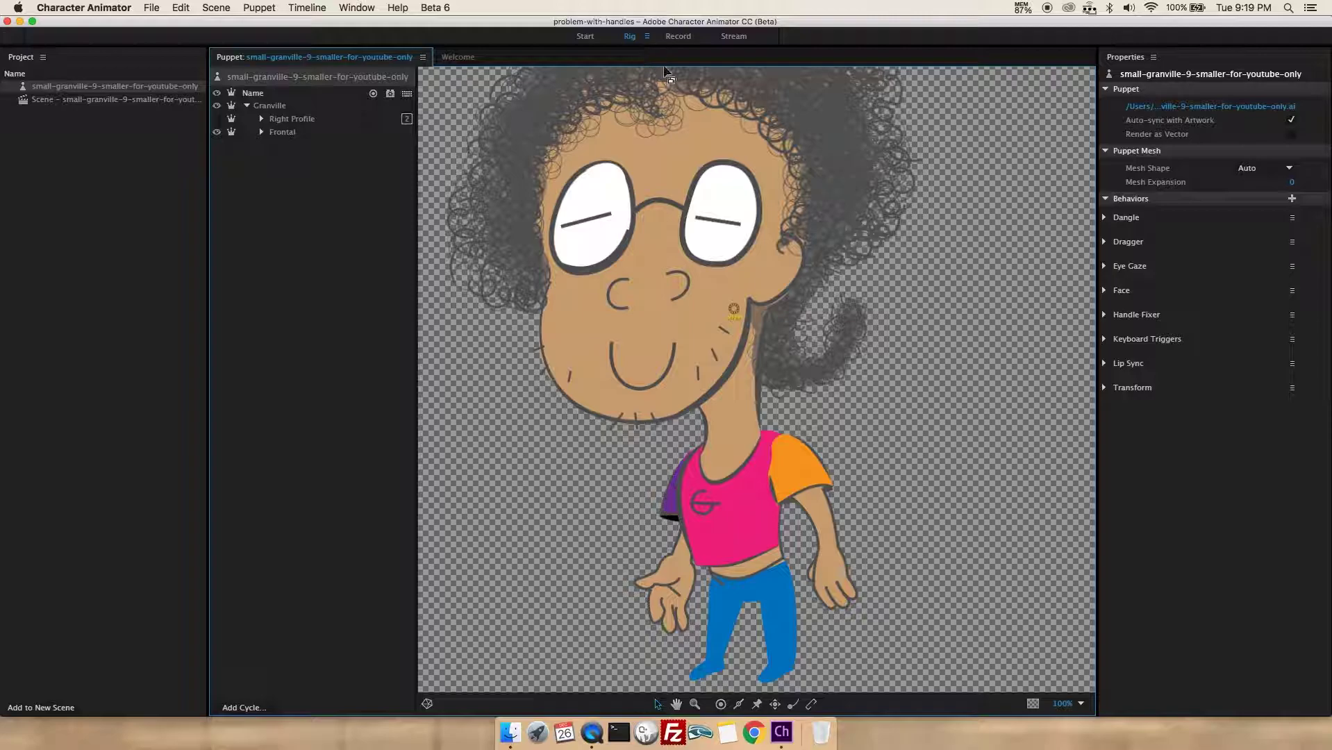
pyautogui.click(1292, 199)
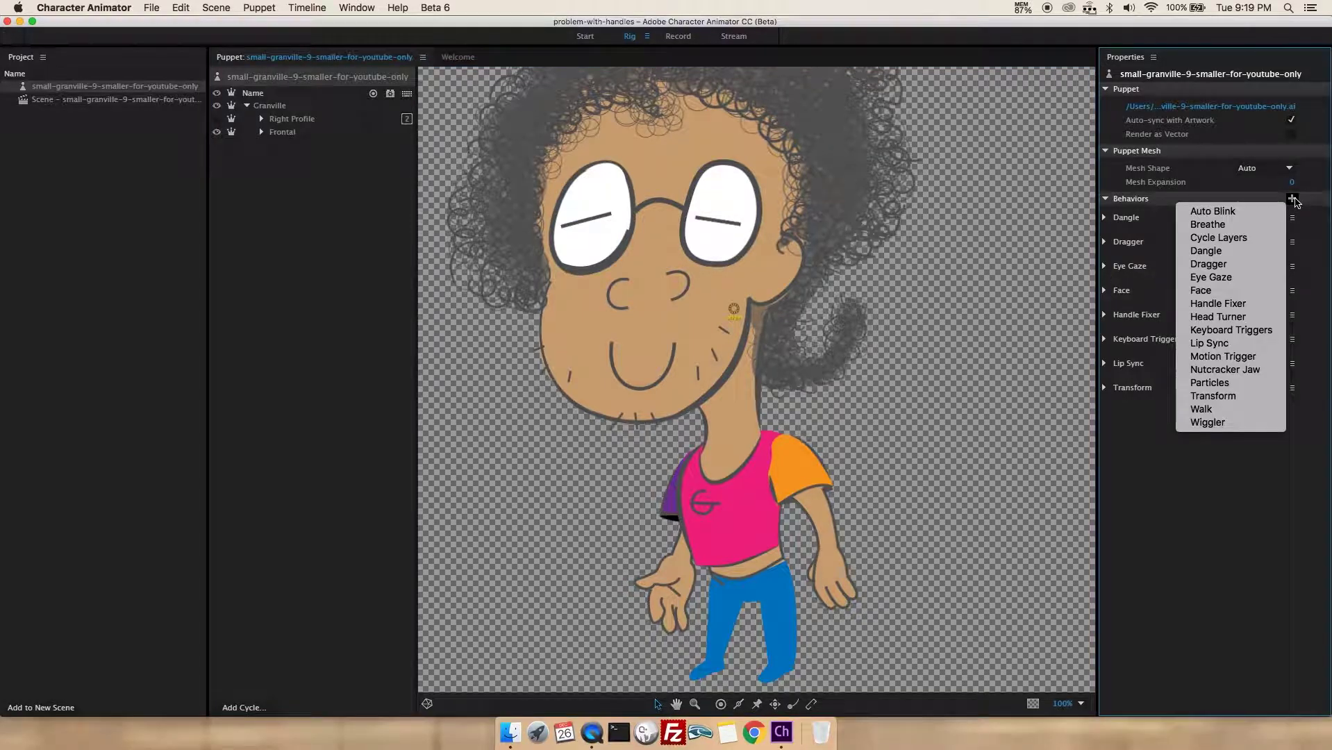
pyautogui.click(1231, 411)
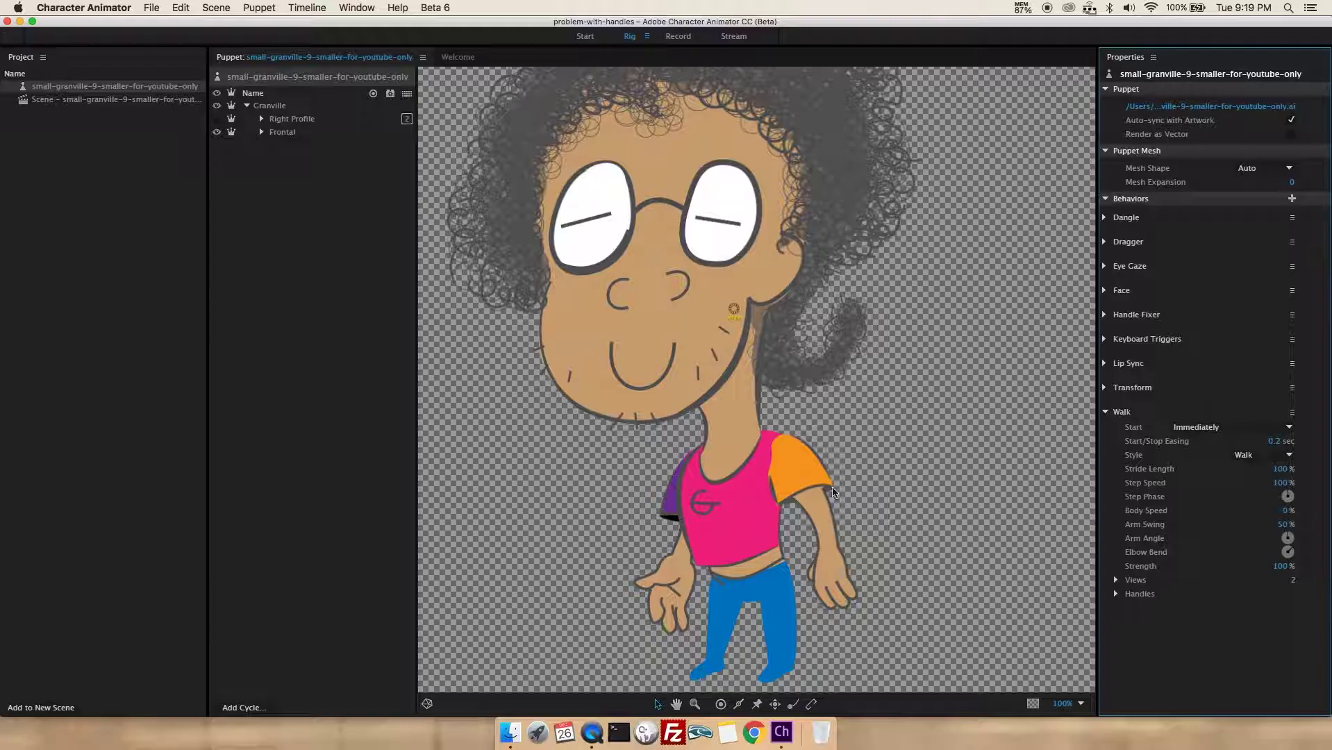
pyautogui.click(1115, 581)
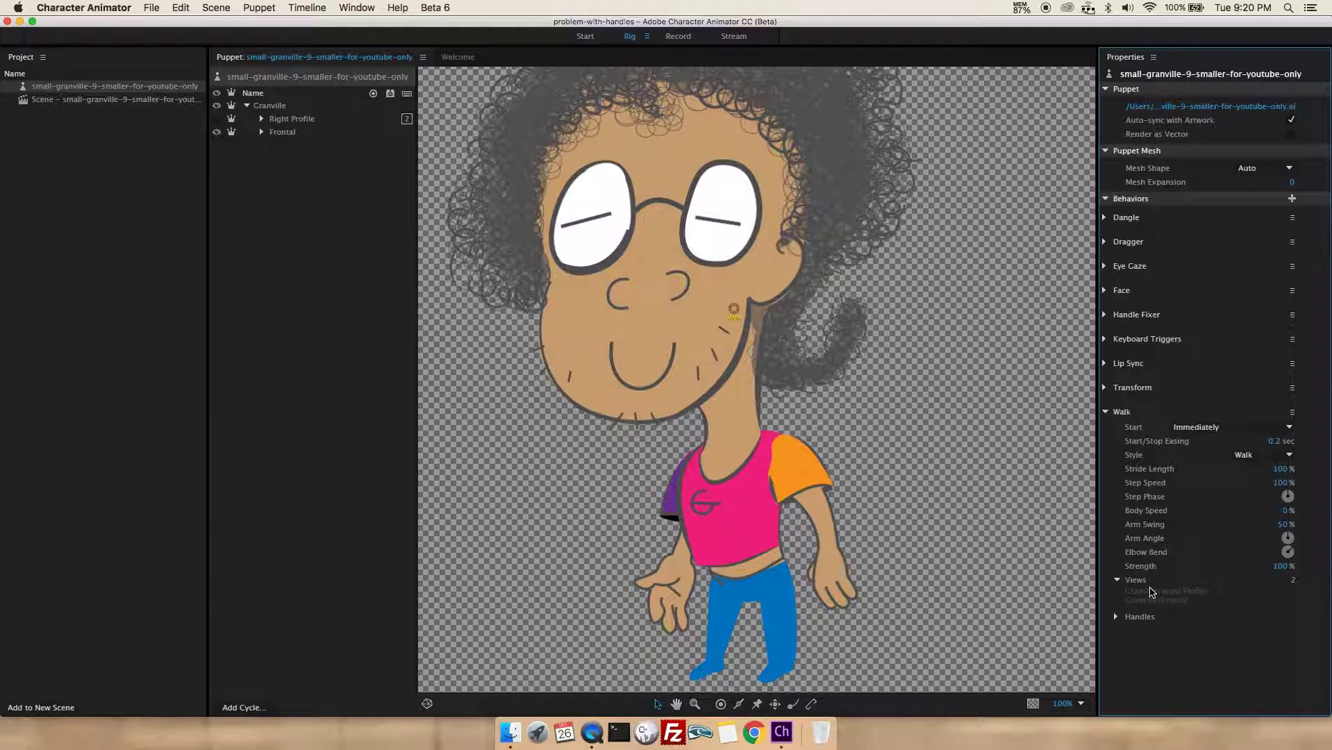
pyautogui.click(1116, 616)
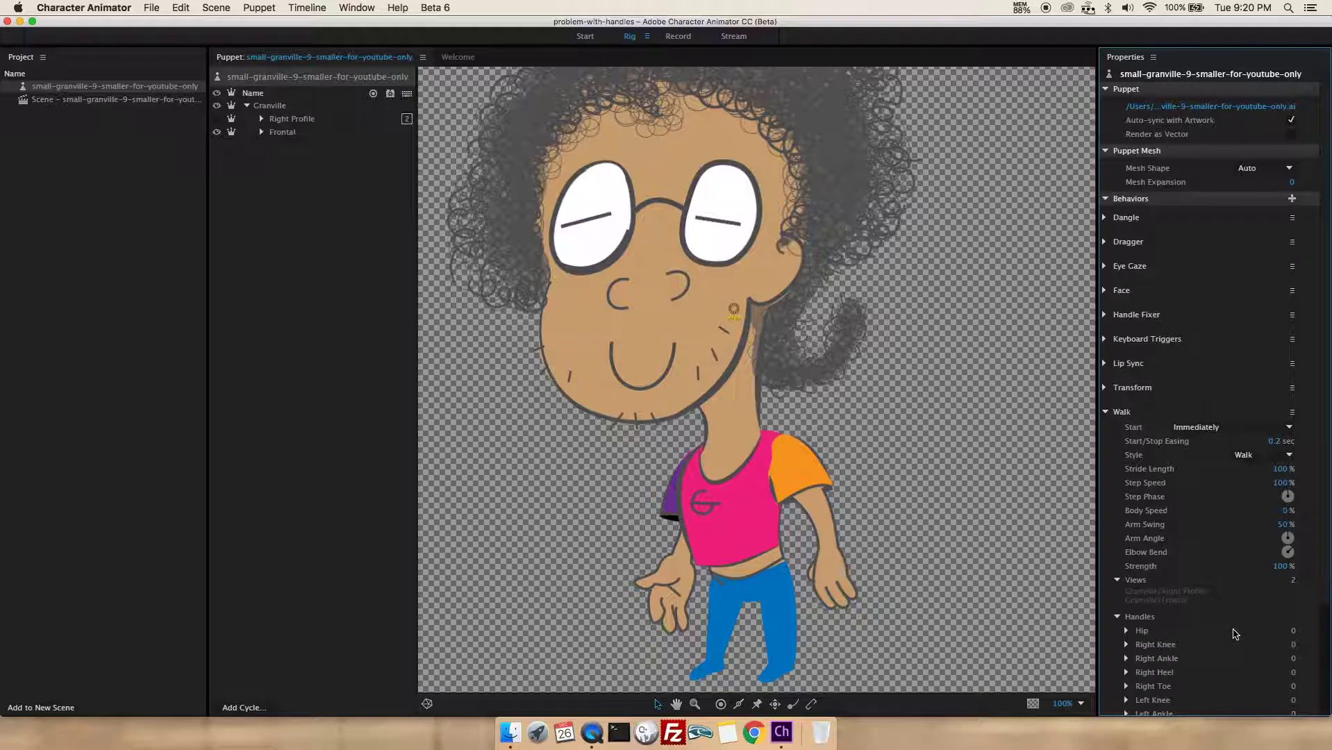
pyautogui.scroll(-4, 1238, 632)
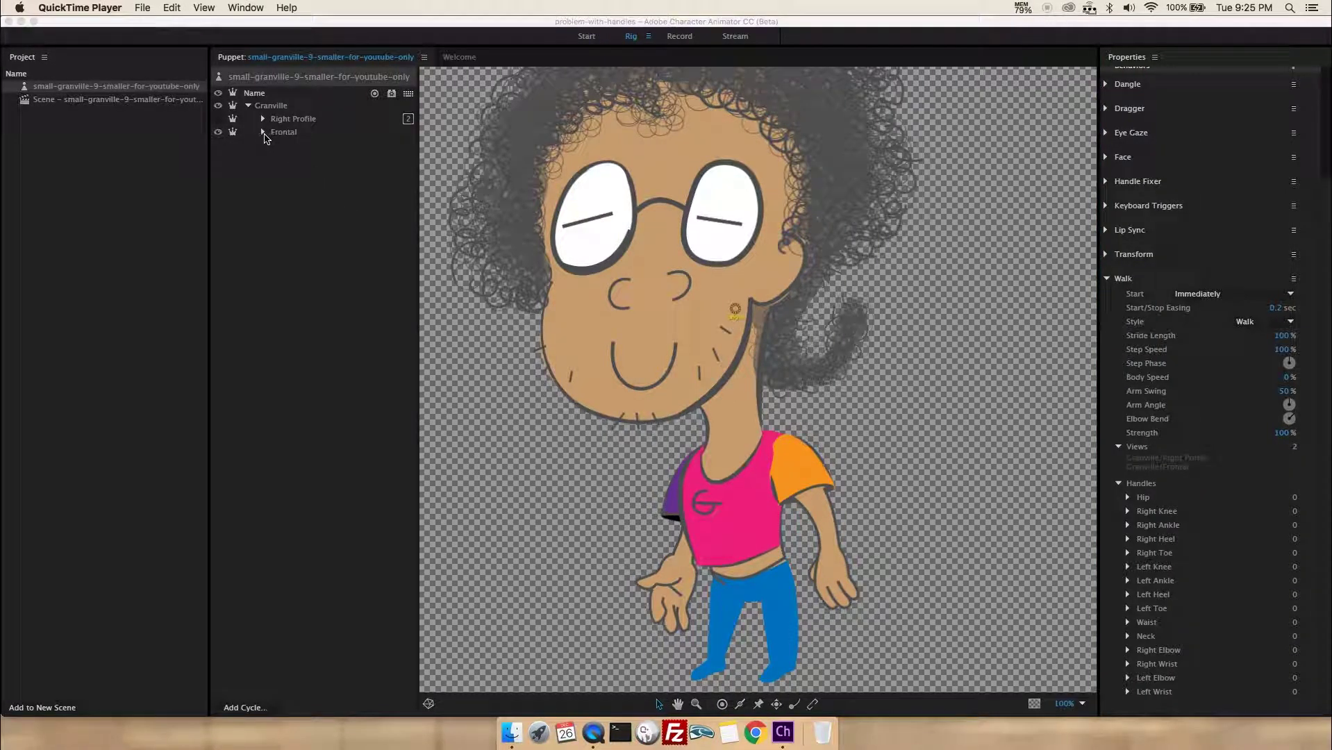
# - Expand Frontal and select its Body layer to reach the Tags body figure
pyautogui.click(264, 134)
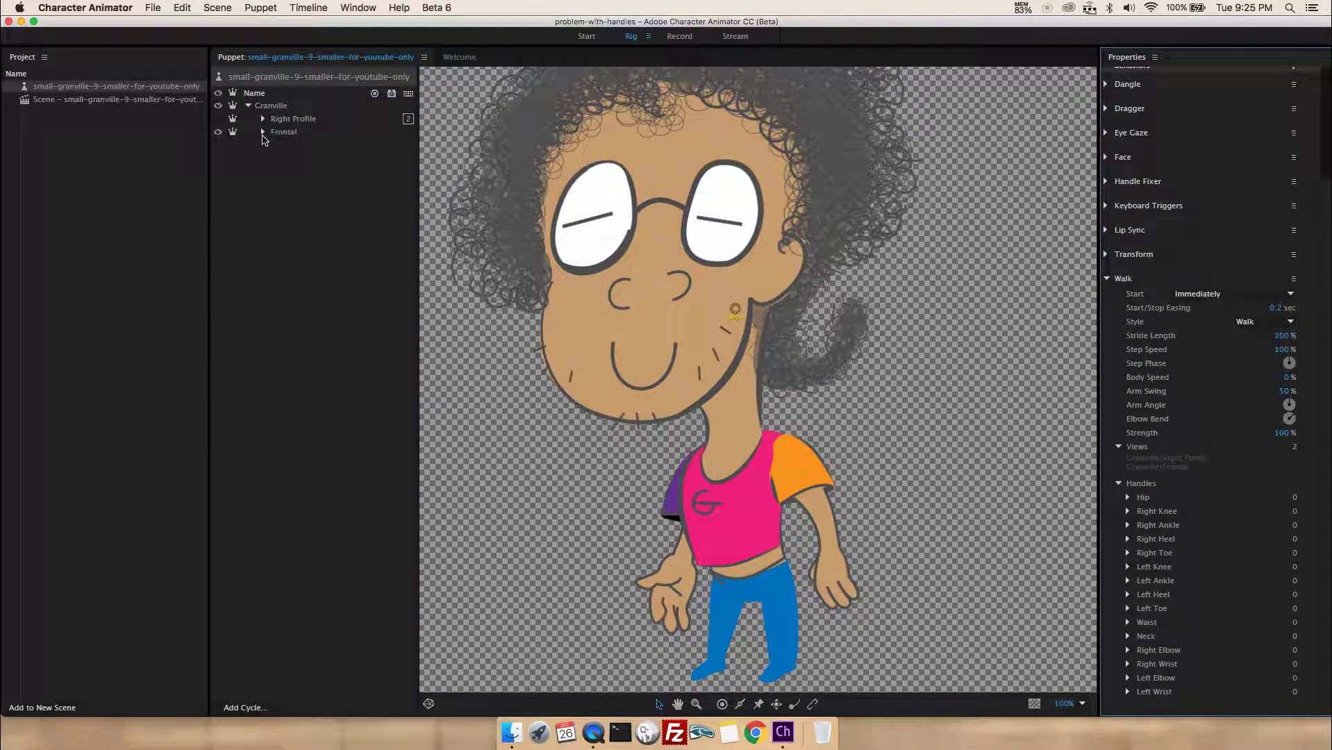
pyautogui.click(264, 132)
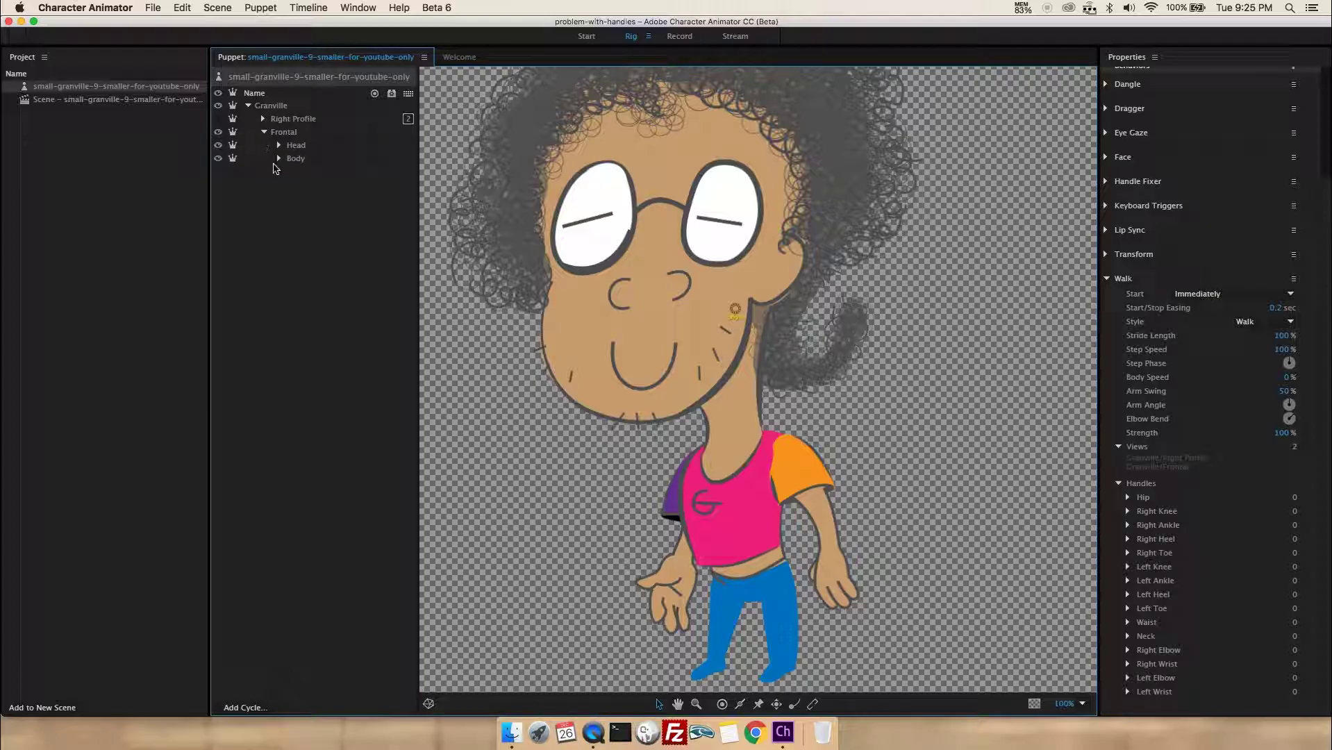
pyautogui.click(292, 159)
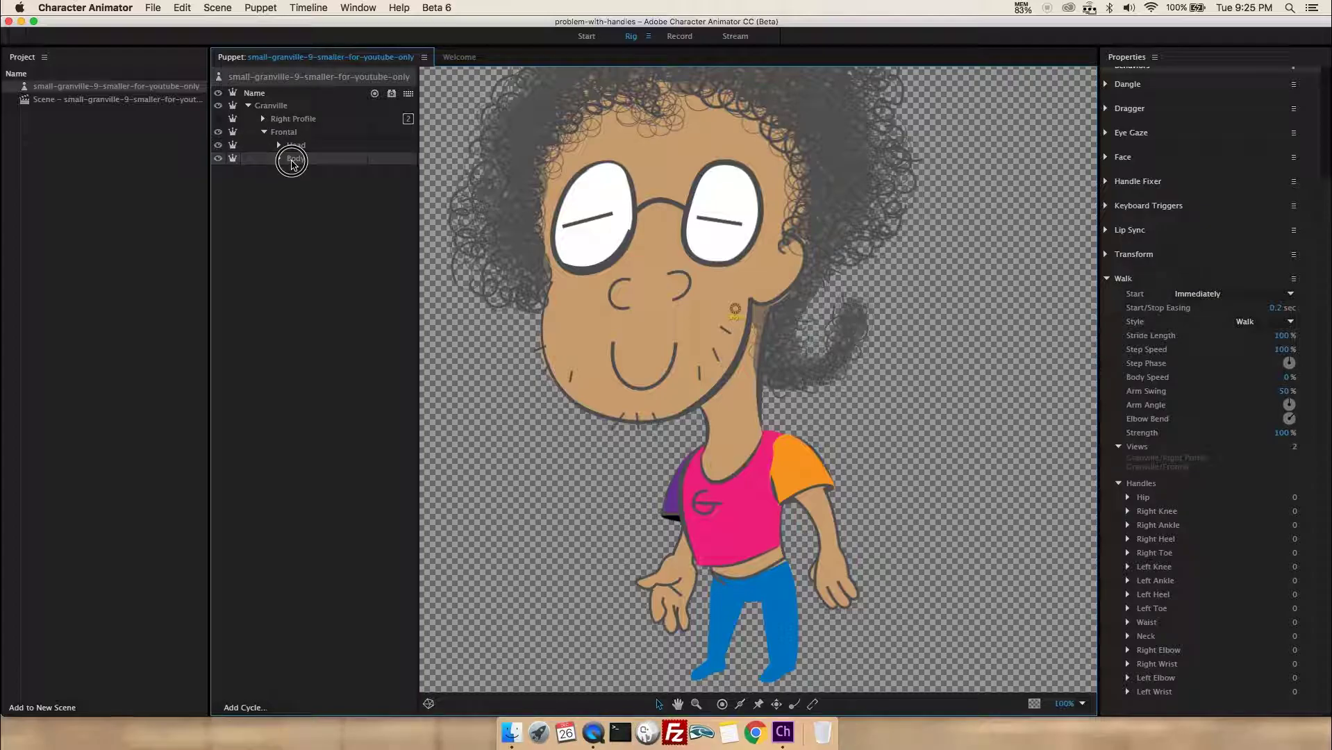
pyautogui.click(285, 91)
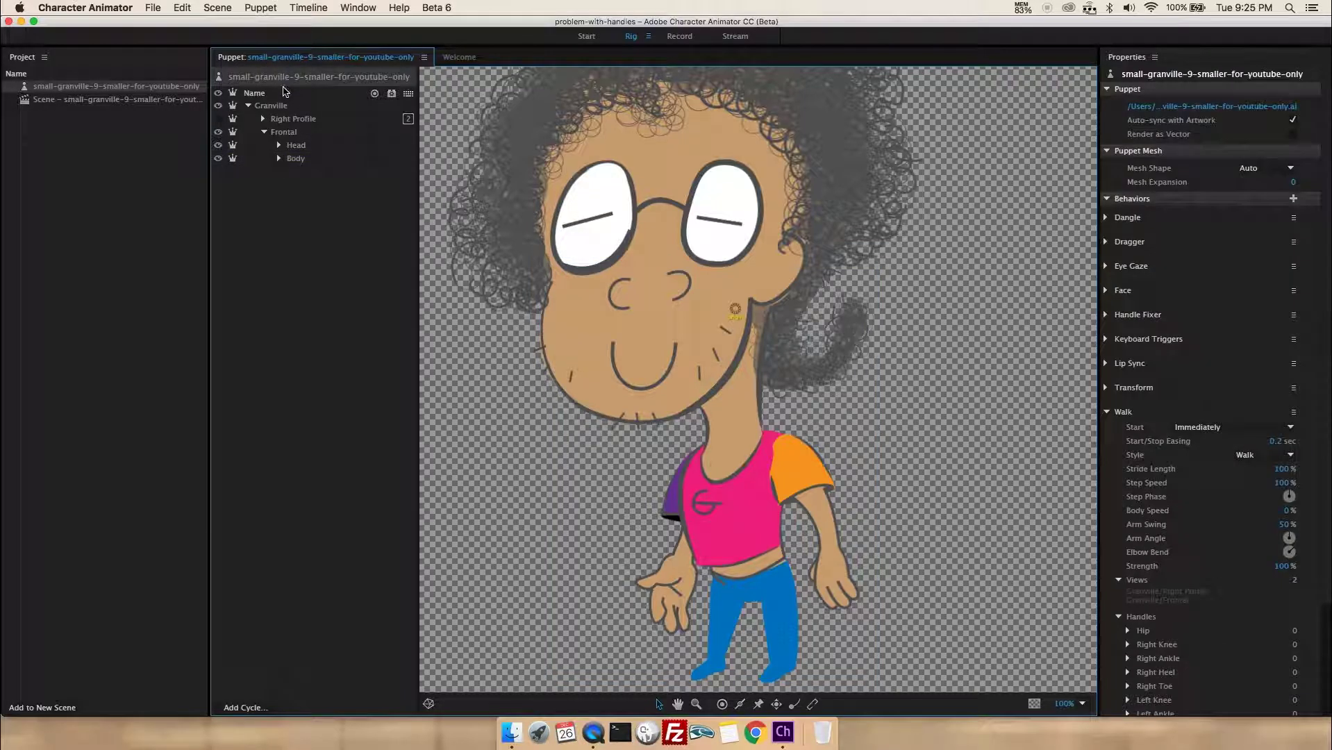
pyautogui.click(295, 158)
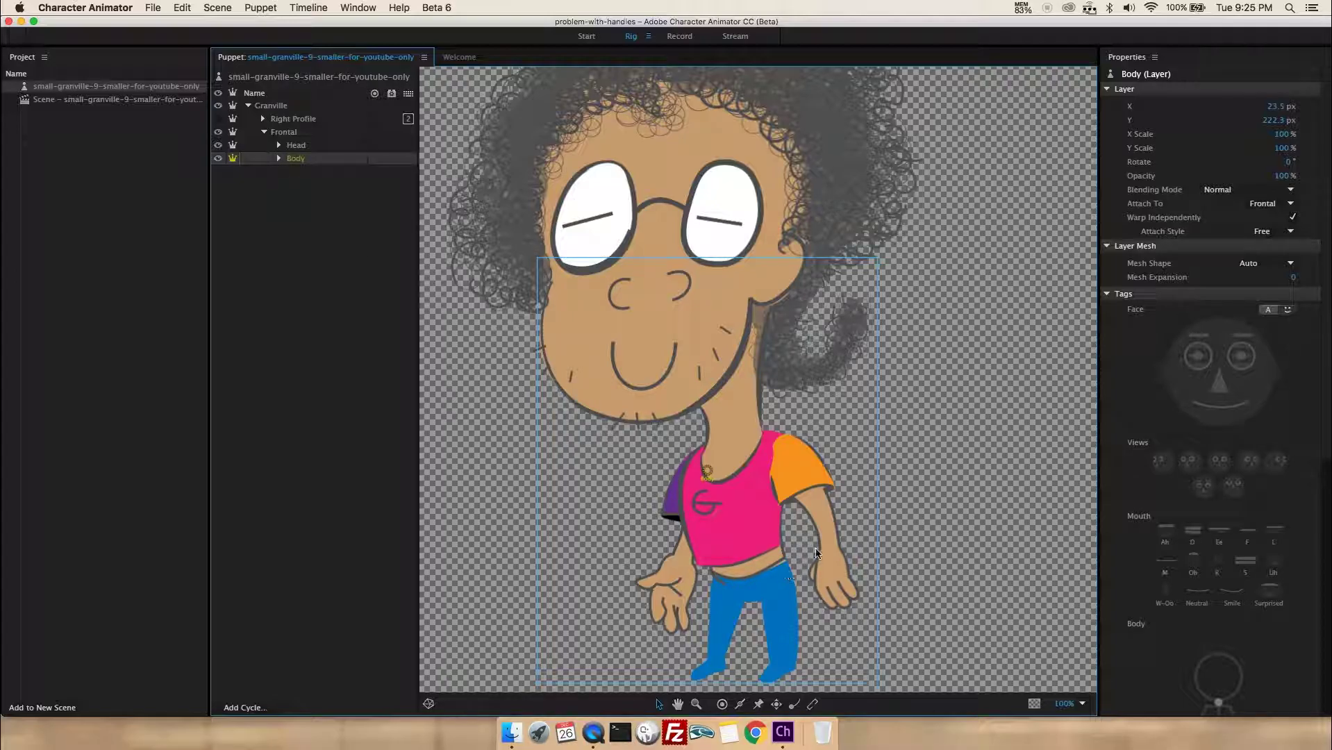
pyautogui.scroll(-10, 1168, 538)
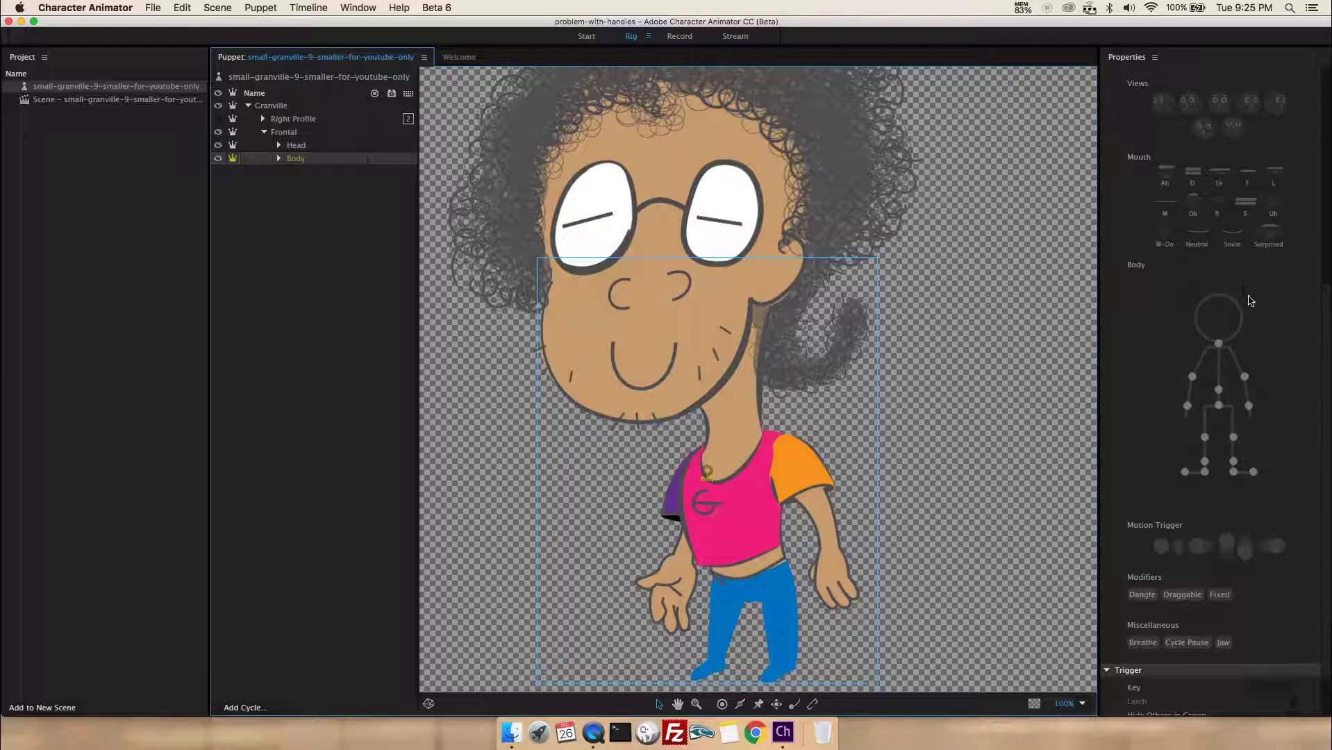
# - Place two handles on the waist and jeans, tagging the upper one Waist
pyautogui.click(722, 704)
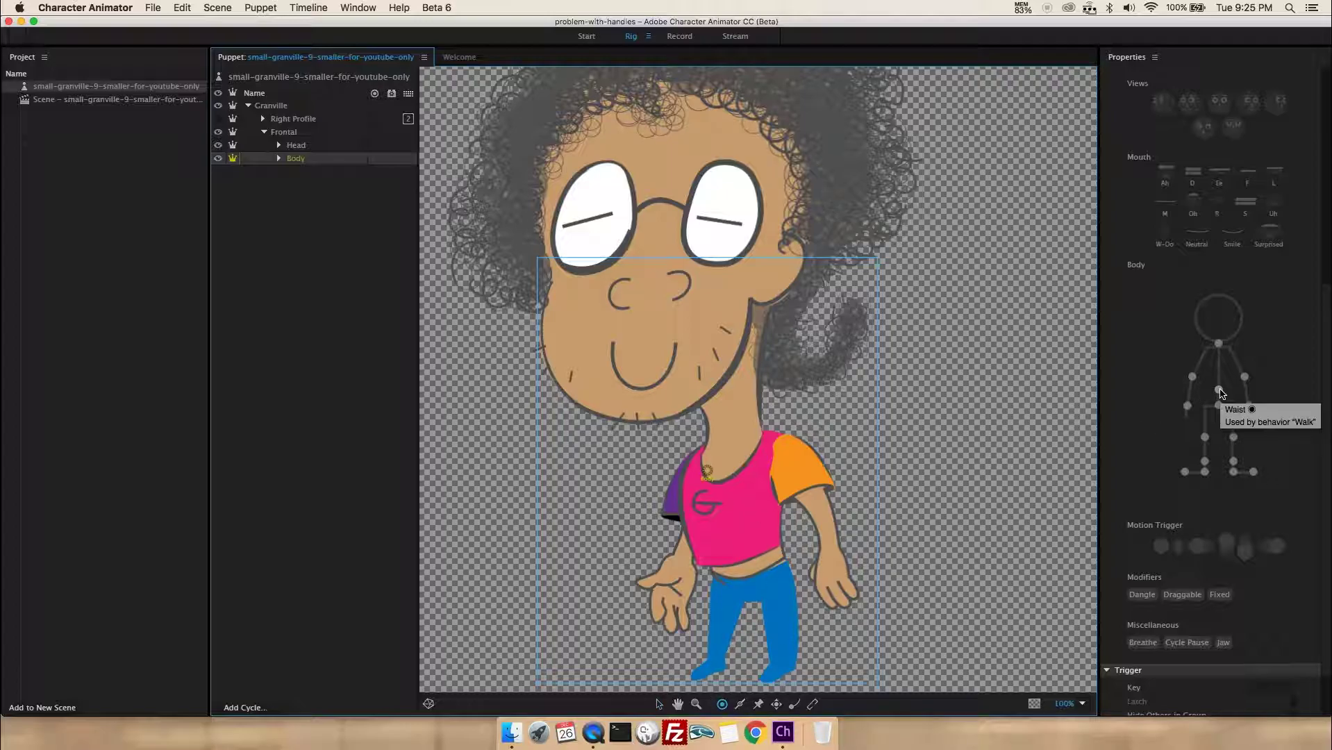
pyautogui.click(745, 570)
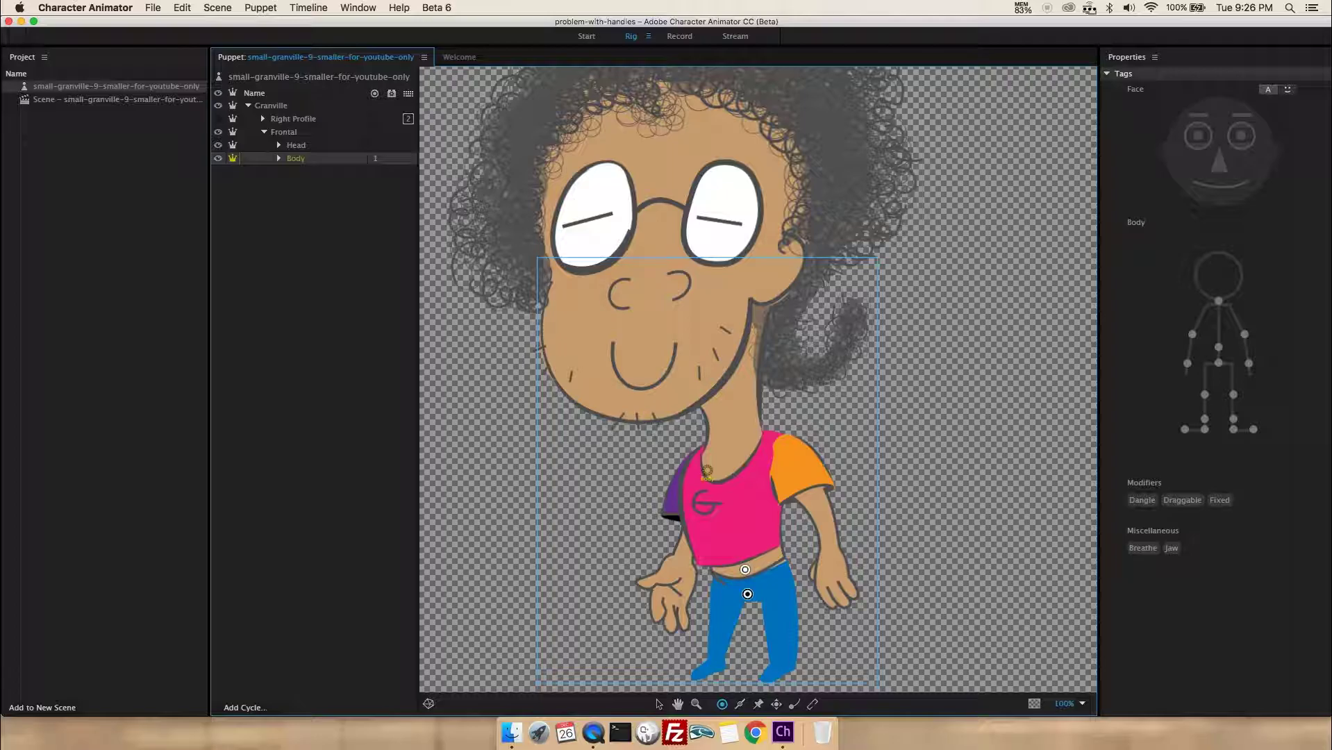
pyautogui.click(747, 594)
pyautogui.click(745, 570)
pyautogui.click(1220, 354)
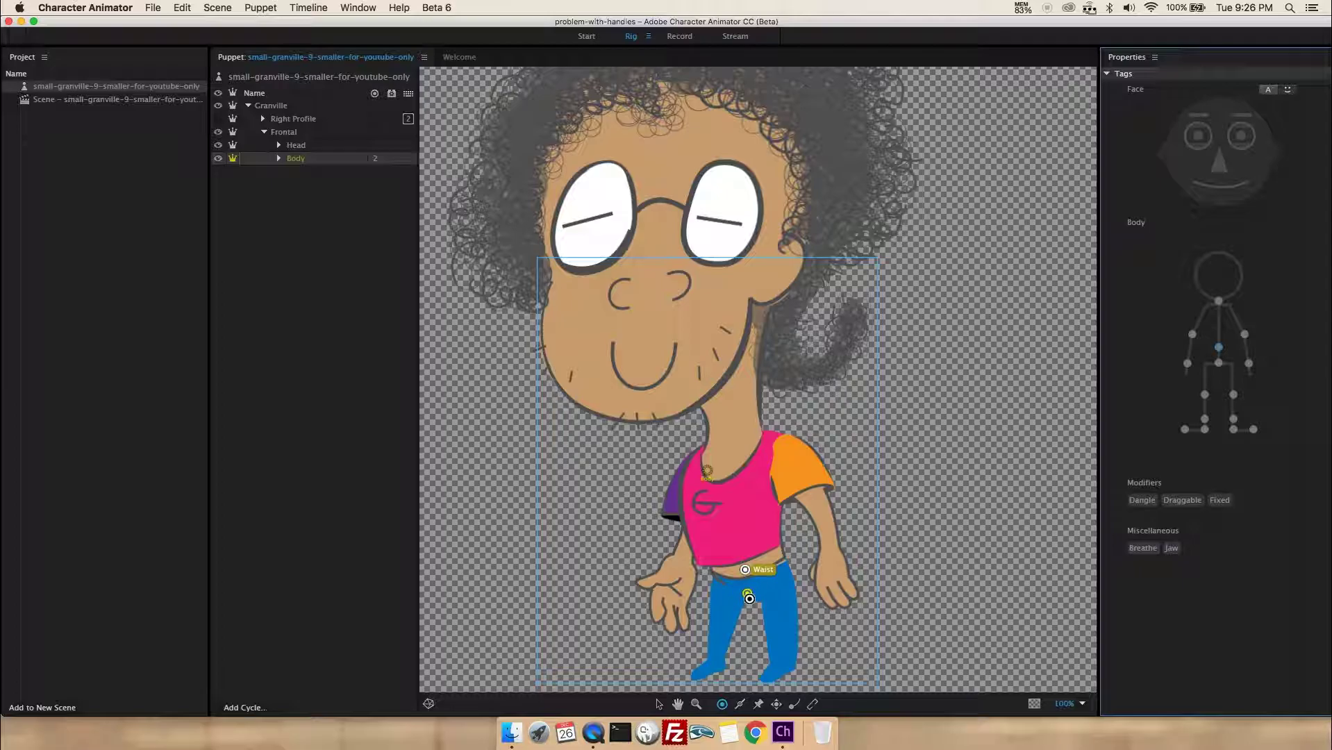
# - Tag the lower jeans handle as Hip, then select the Head layer
pyautogui.click(659, 703)
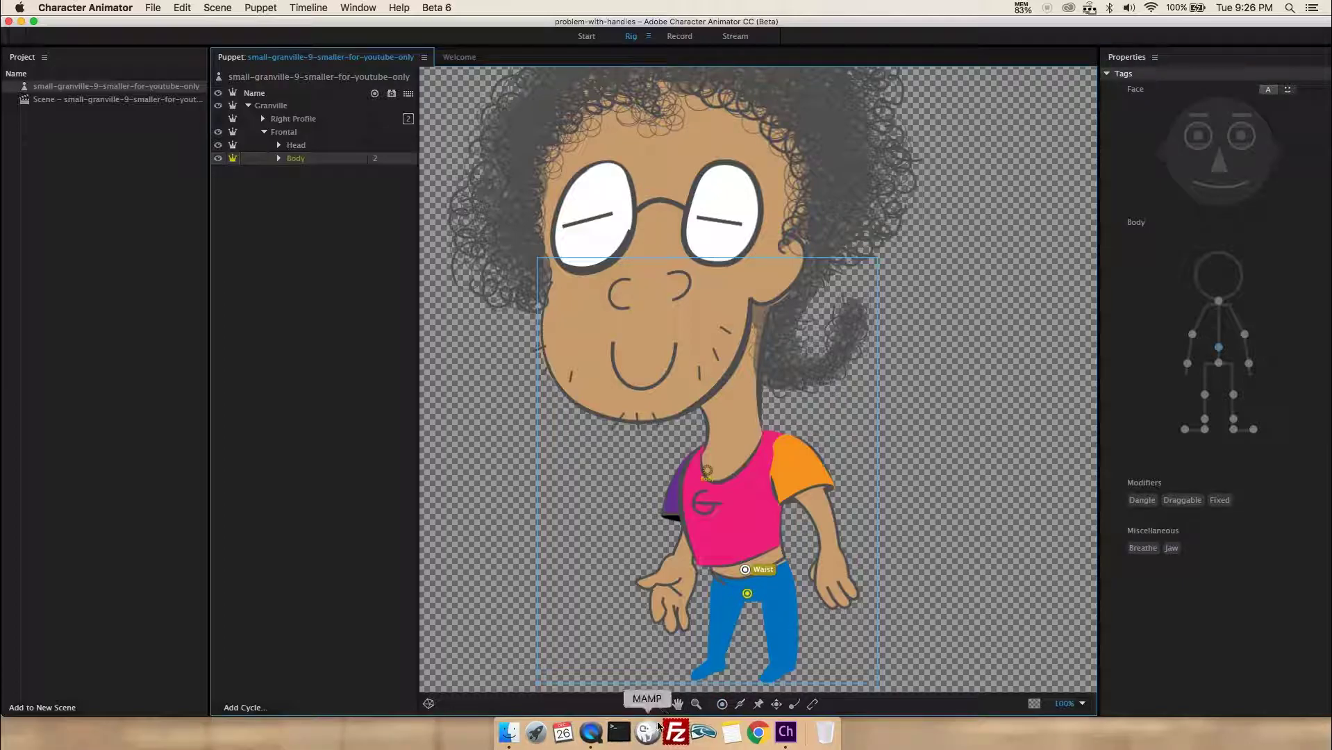
pyautogui.click(784, 637)
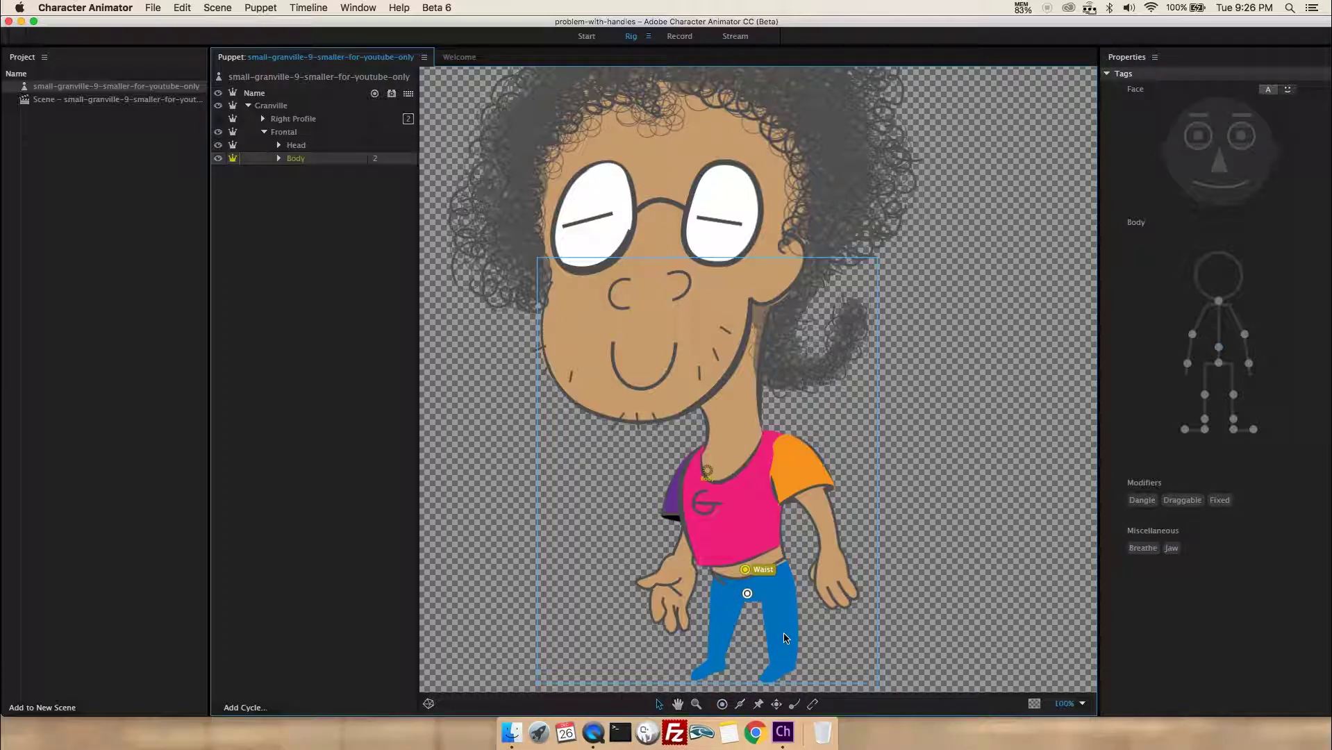
pyautogui.click(1219, 363)
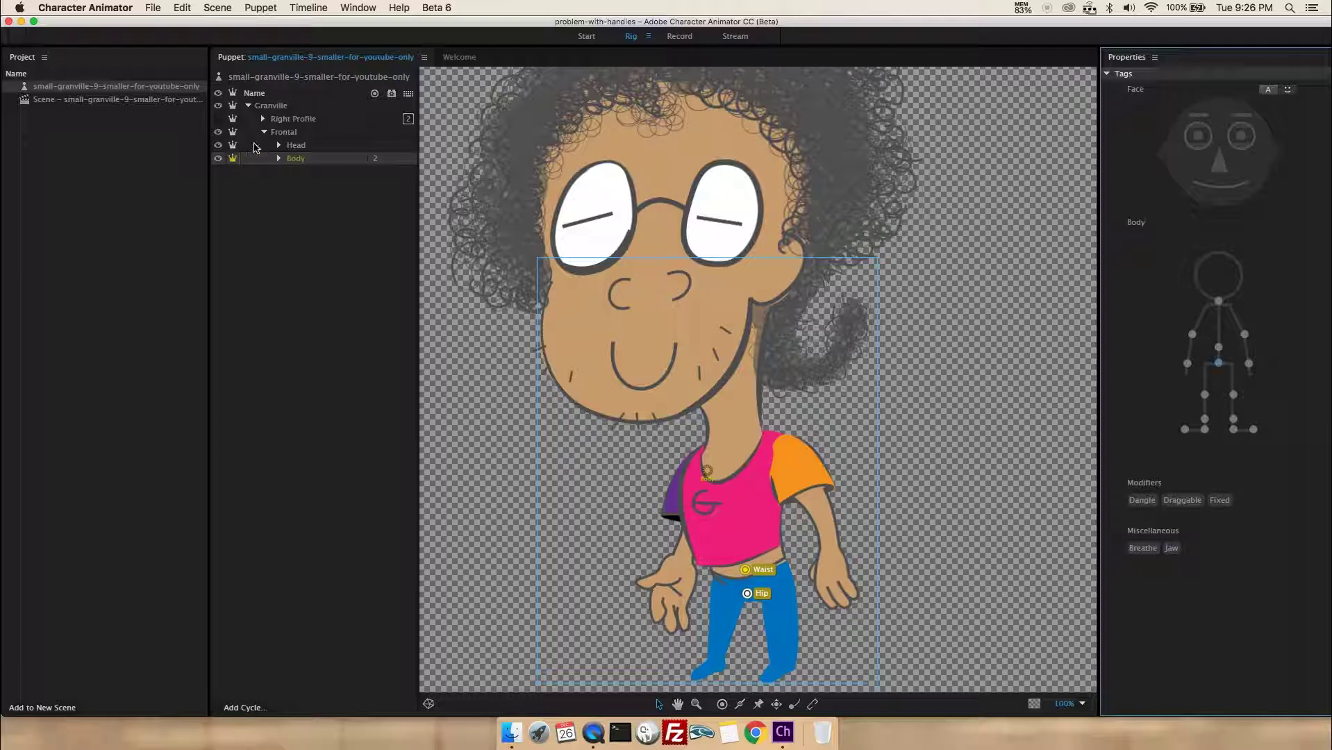
pyautogui.click(296, 146)
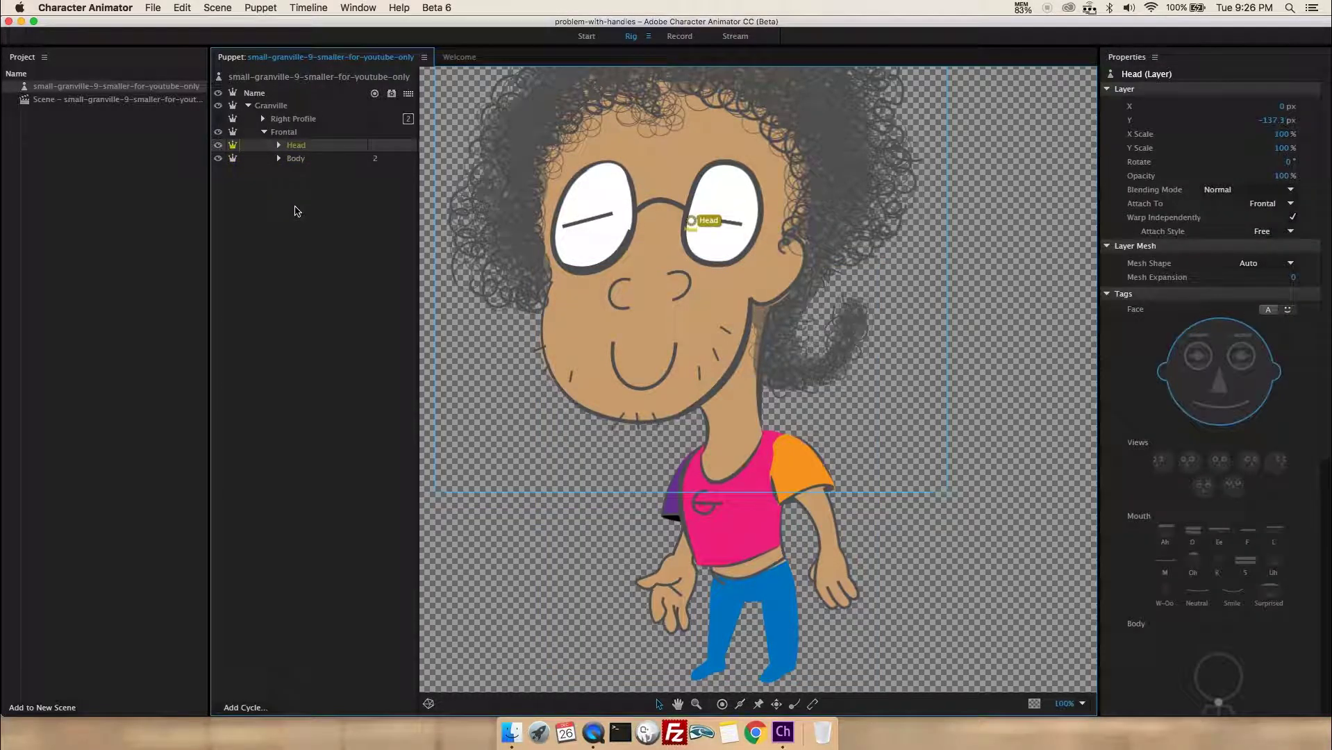
pyautogui.scroll(-10, 1149, 404)
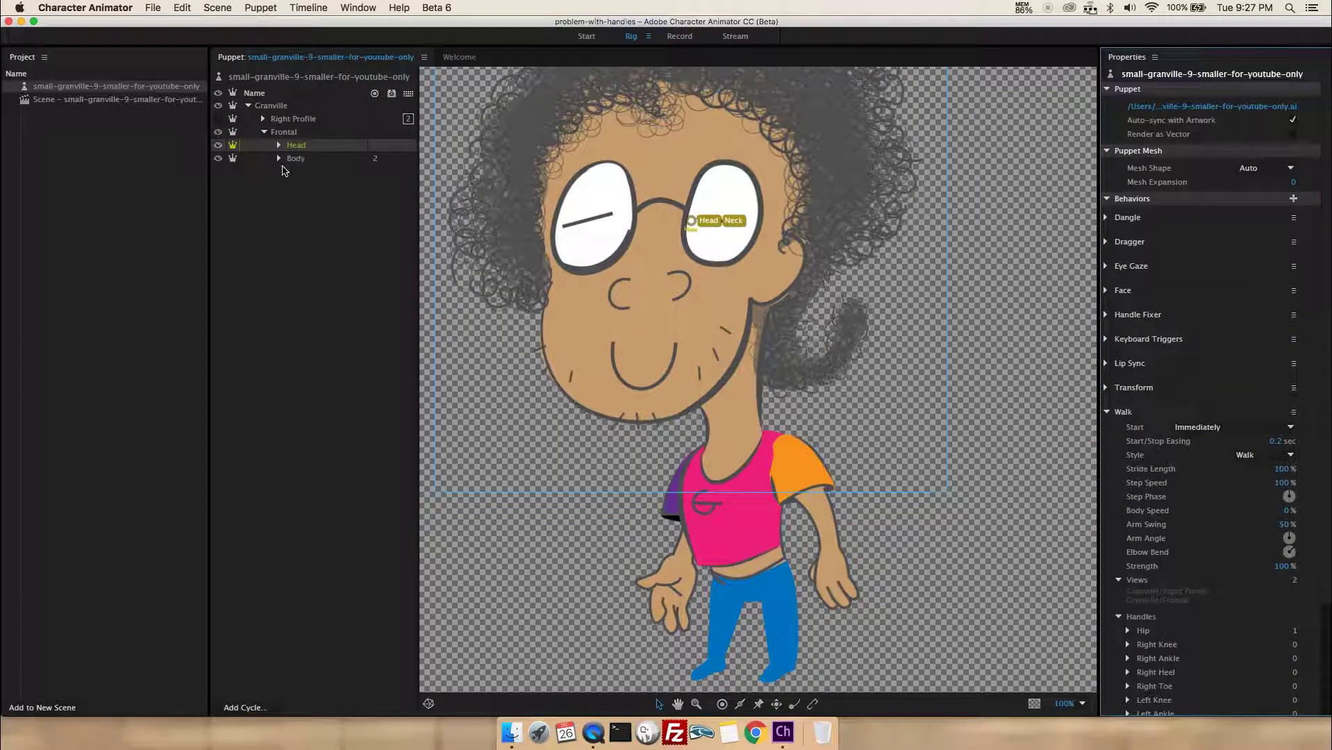
# - Expand the Body group and select the Left Arm layer
pyautogui.click(278, 159)
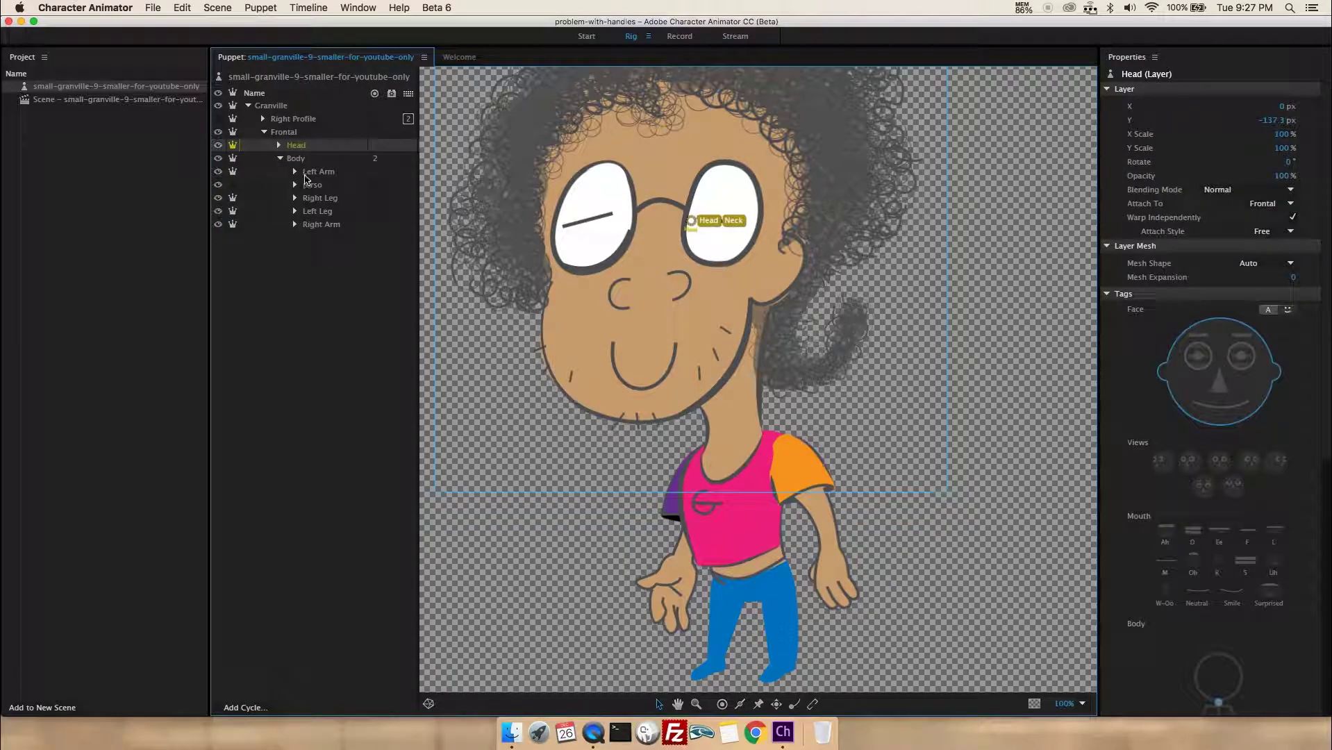
pyautogui.click(296, 164)
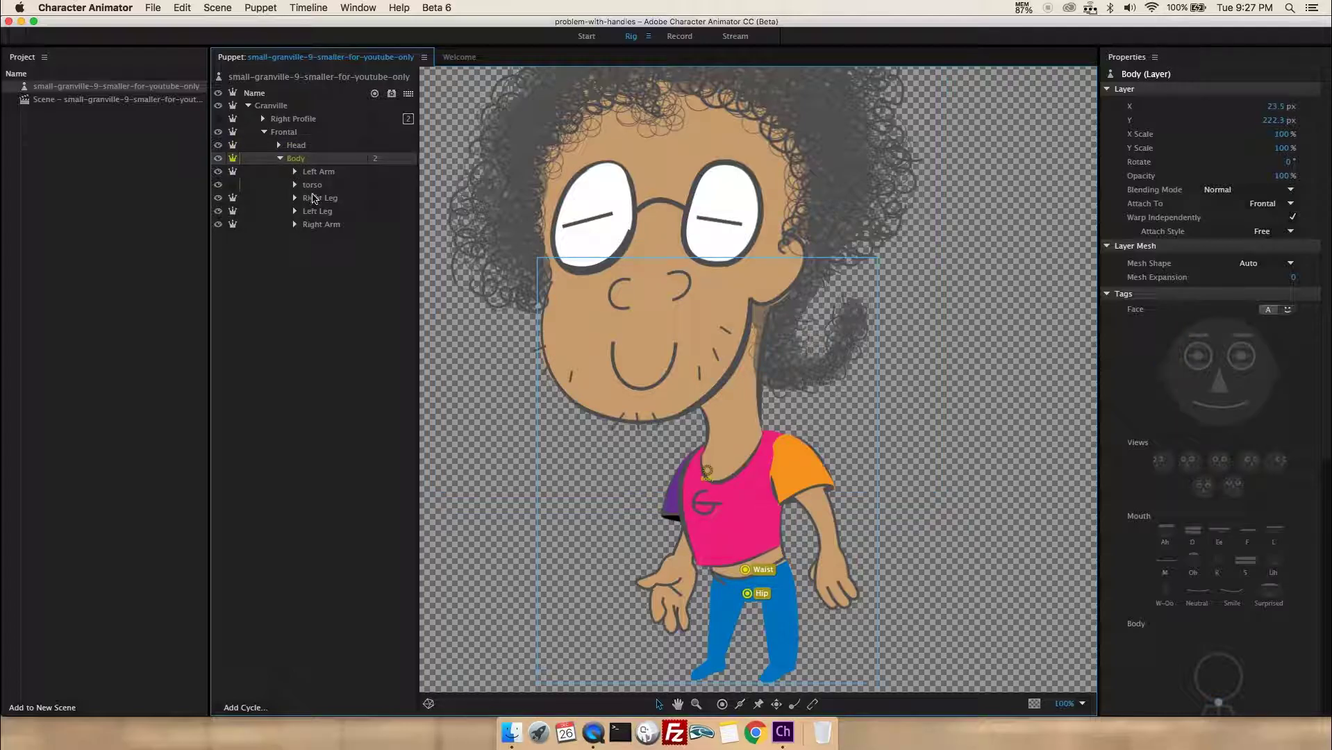
pyautogui.click(314, 174)
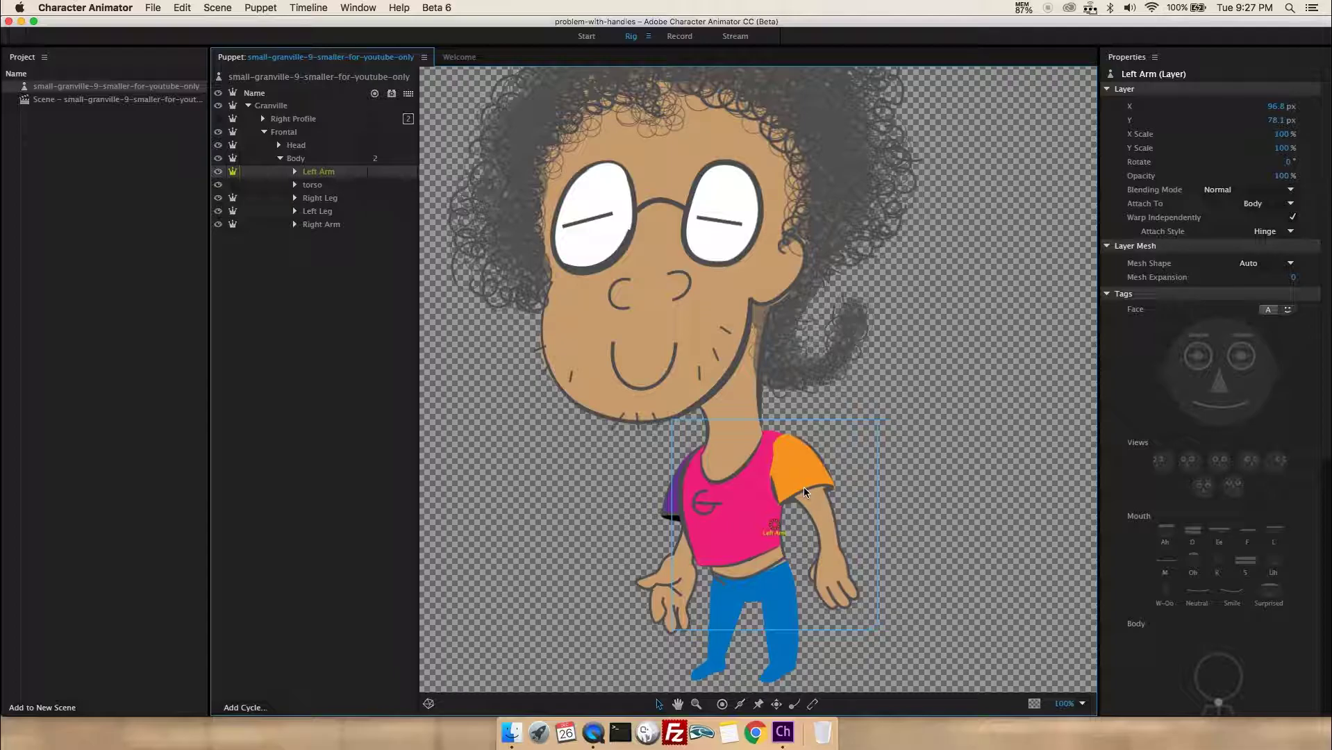
# - Zoom to 200% and staple the left arm at the shoulder with Hinge attach style
pyautogui.click(1080, 703)
pyautogui.click(1102, 637)
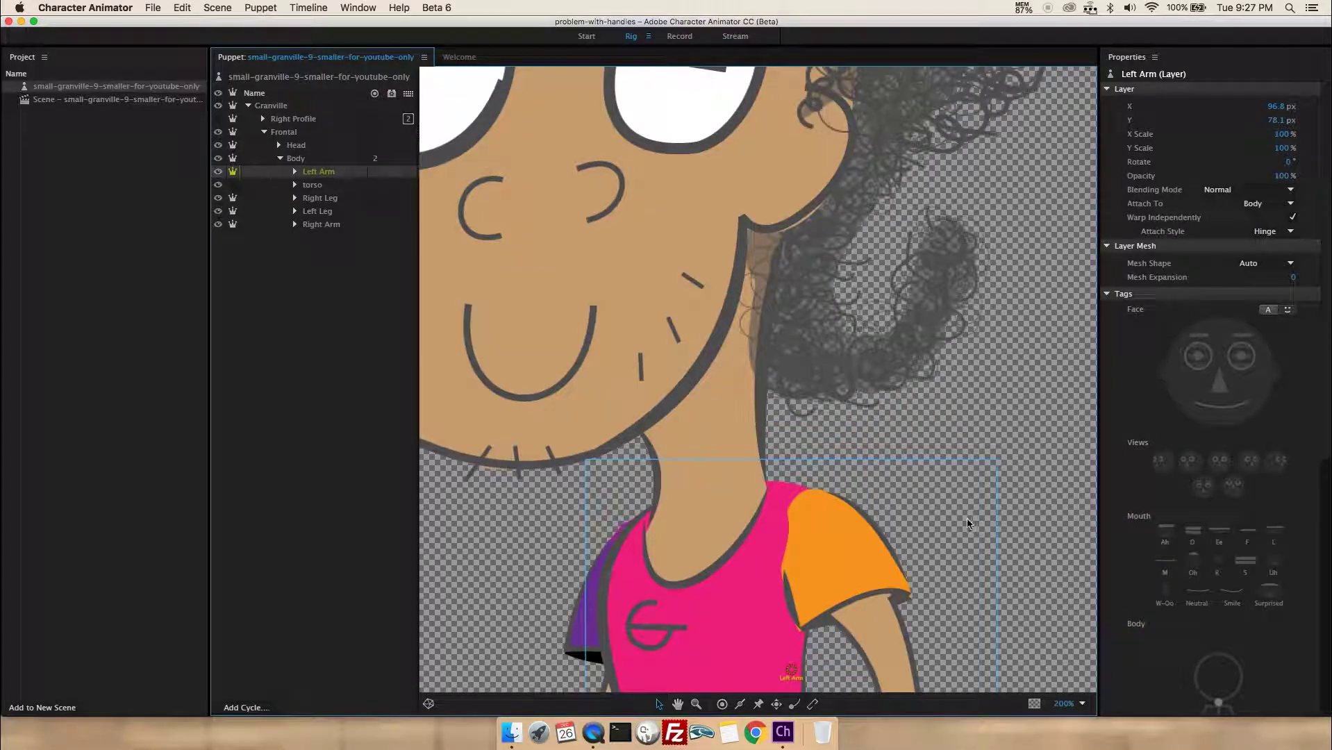
pyautogui.moveTo(840, 524); pyautogui.dragTo(709, 283)
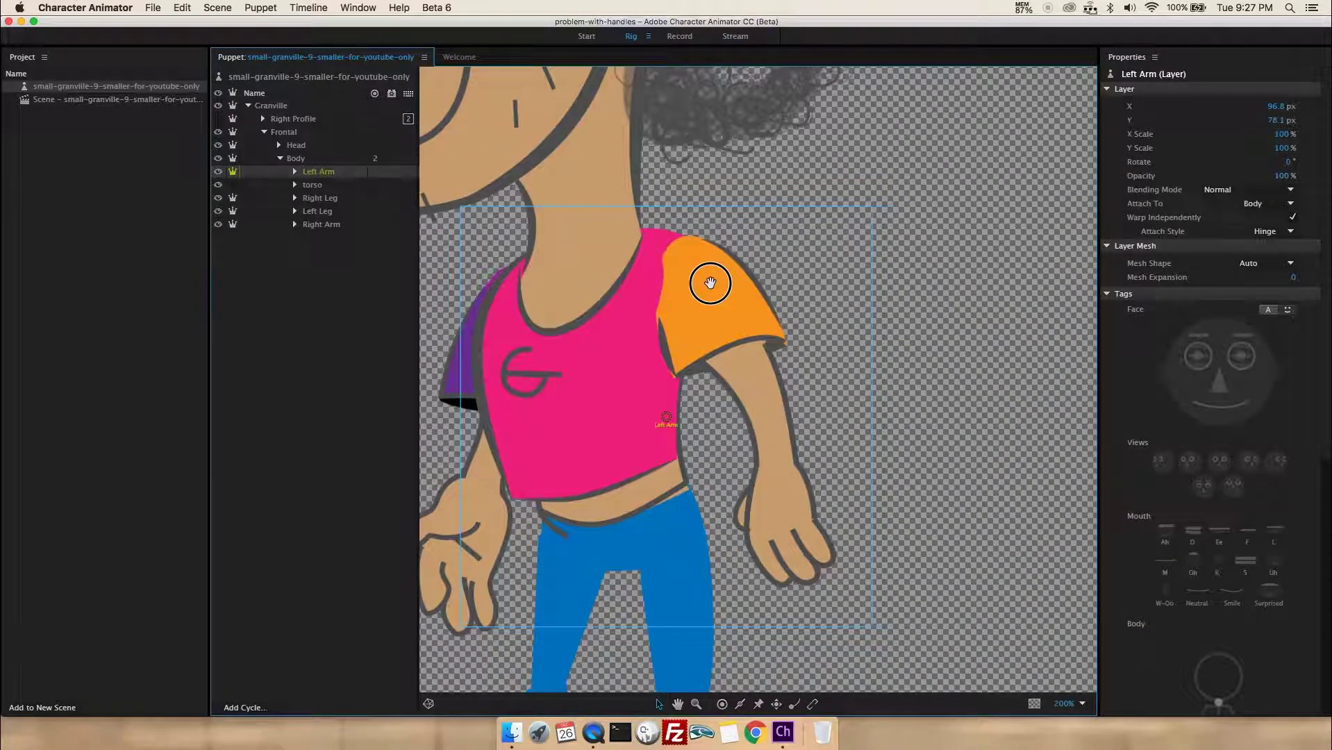
pyautogui.click(813, 707)
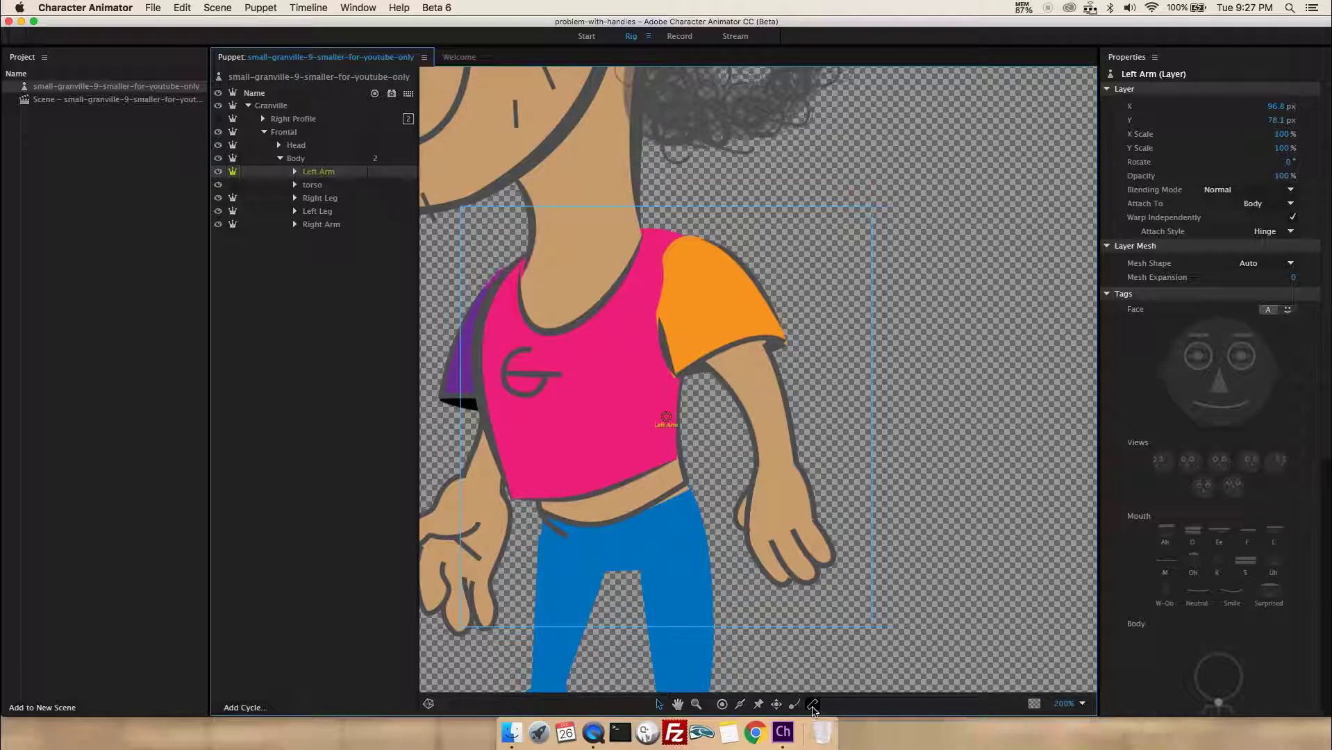
pyautogui.click(660, 246)
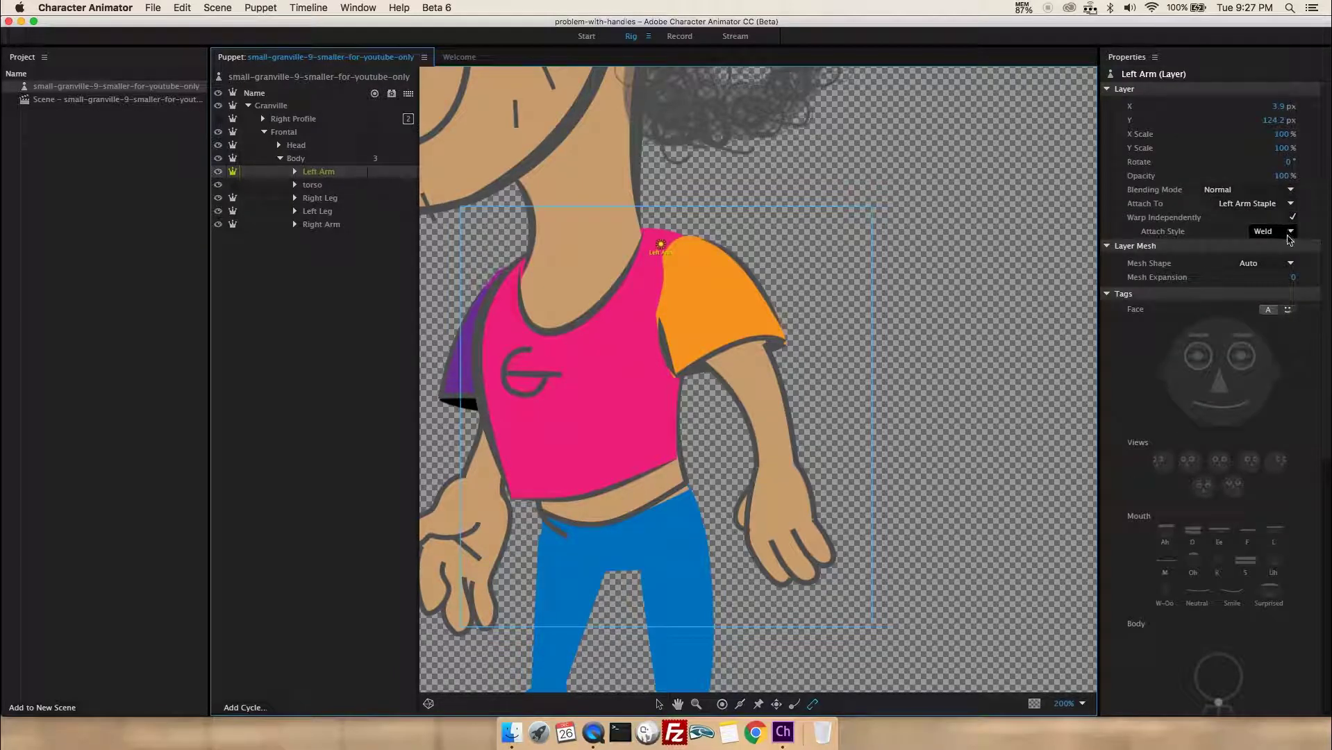
pyautogui.click(1291, 236)
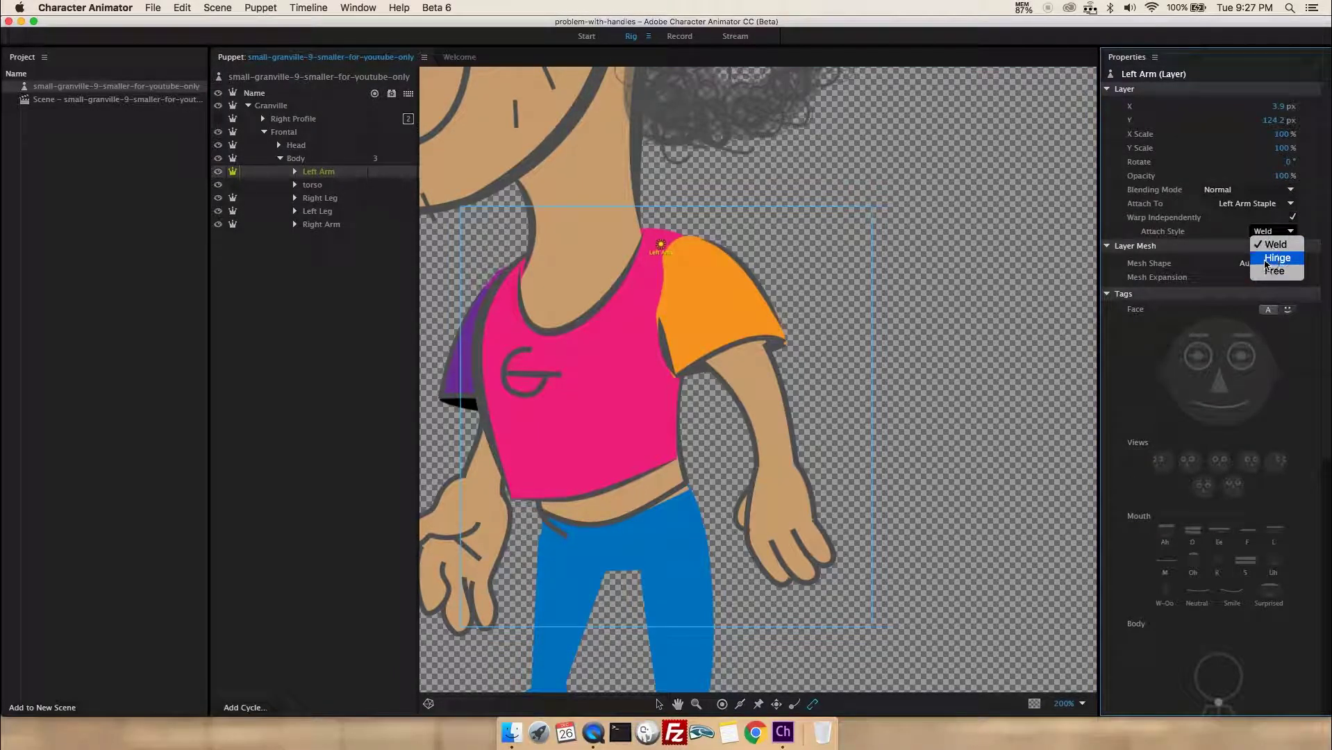
pyautogui.click(1229, 311)
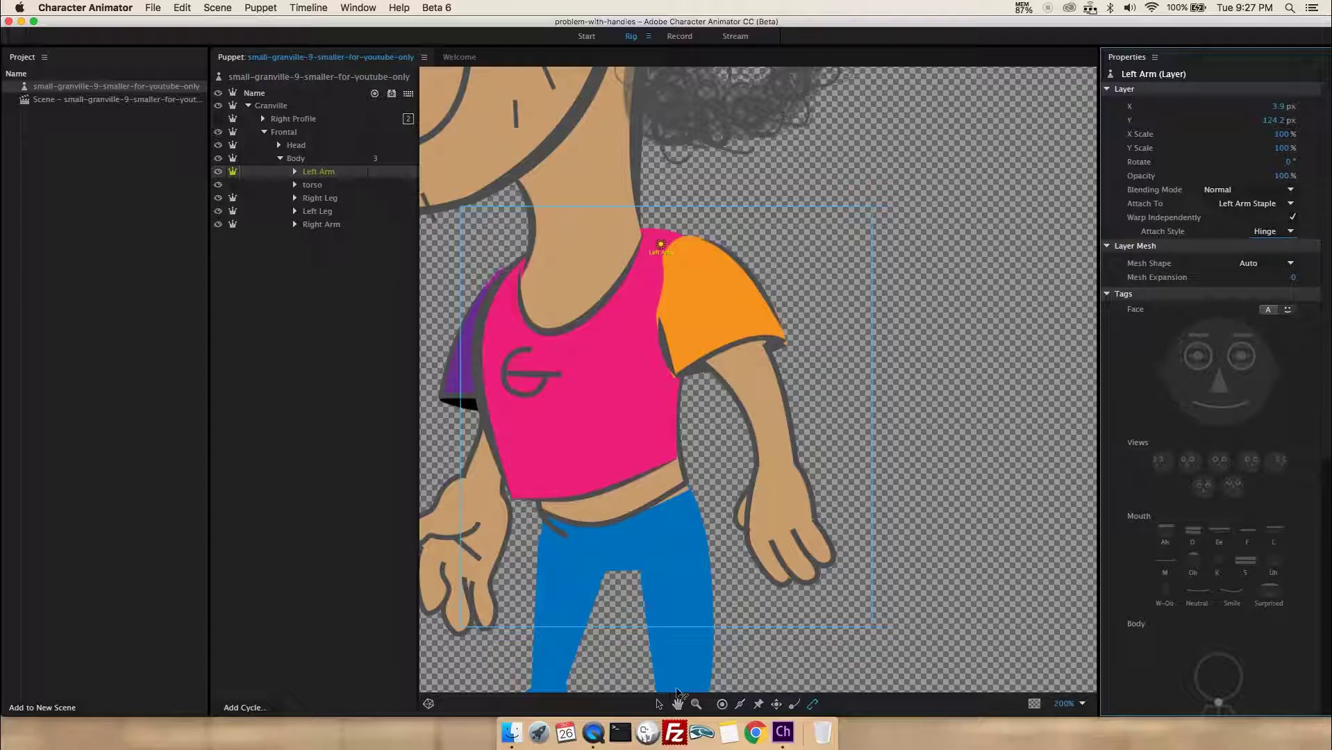
# - Place Left Elbow and Left Wrist handles at the left arm's elbow and wrist
pyautogui.click(722, 703)
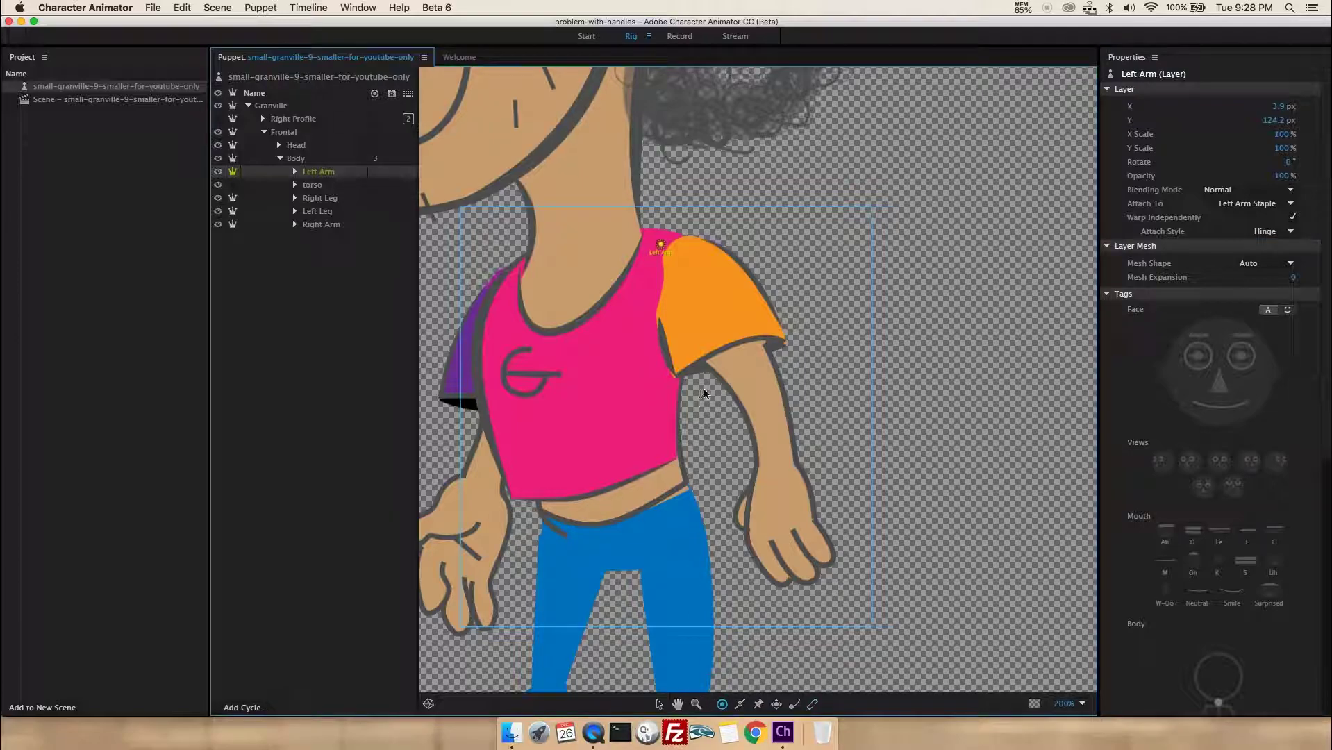
pyautogui.scroll(-10, 1181, 479)
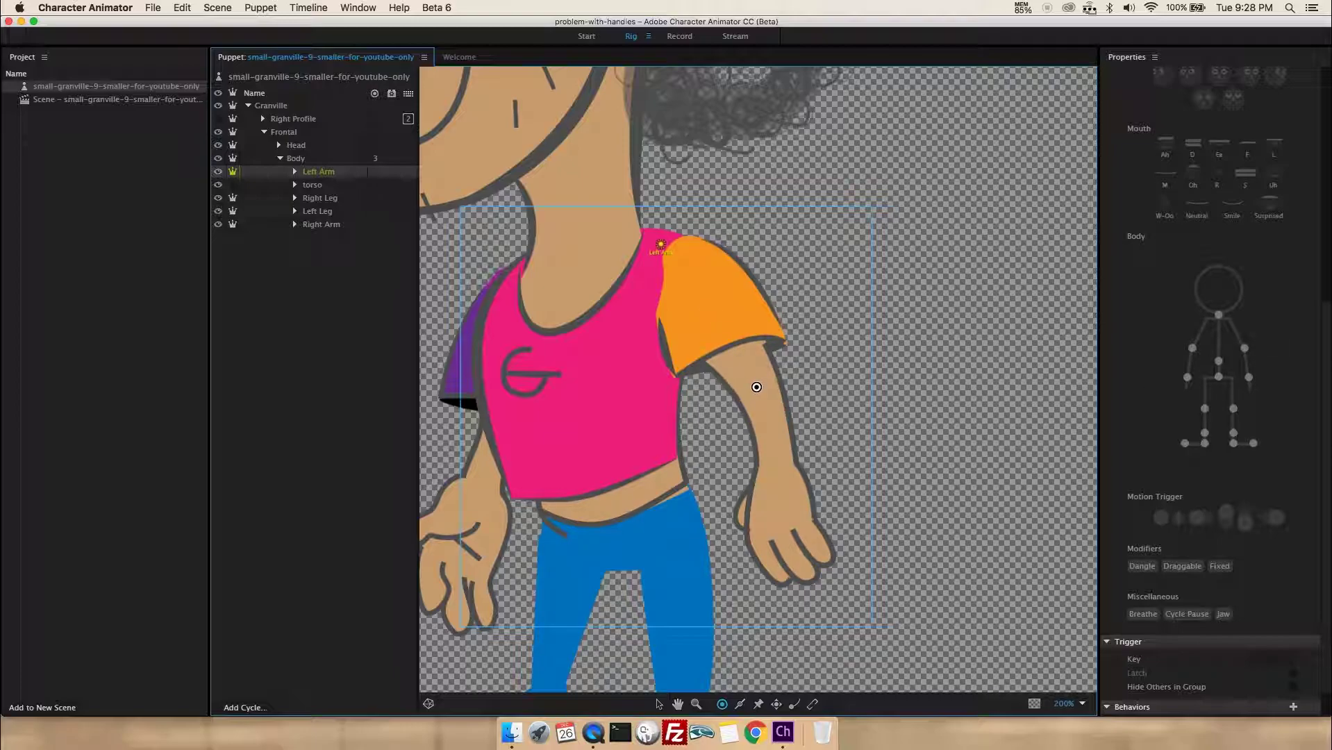
pyautogui.click(764, 421)
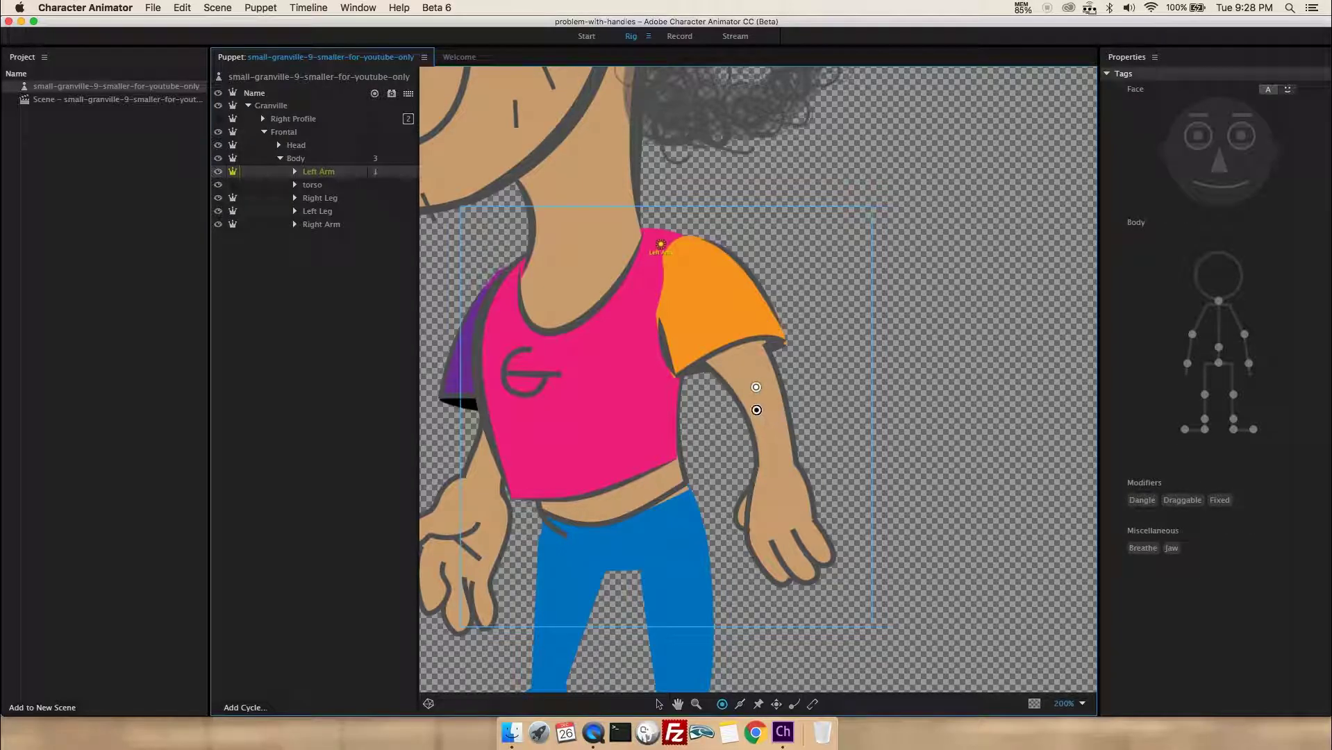
pyautogui.click(1244, 335)
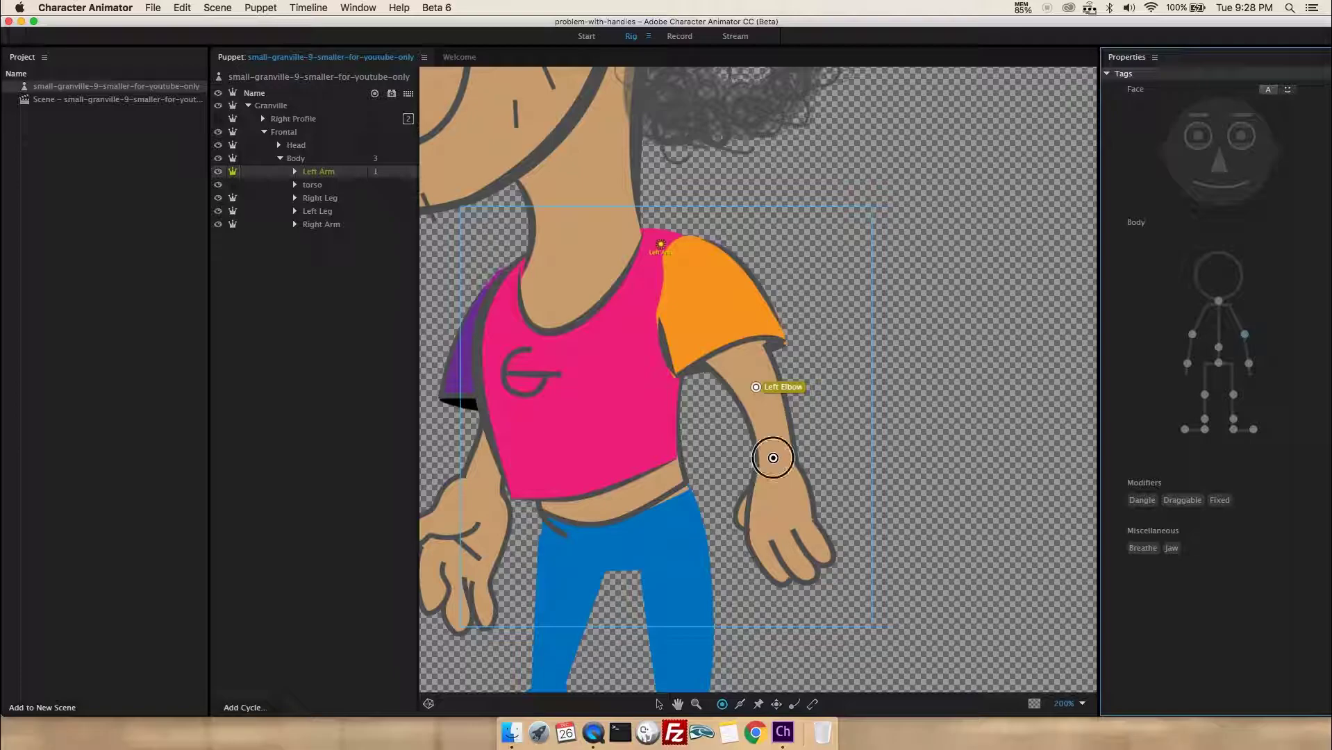
pyautogui.click(772, 457)
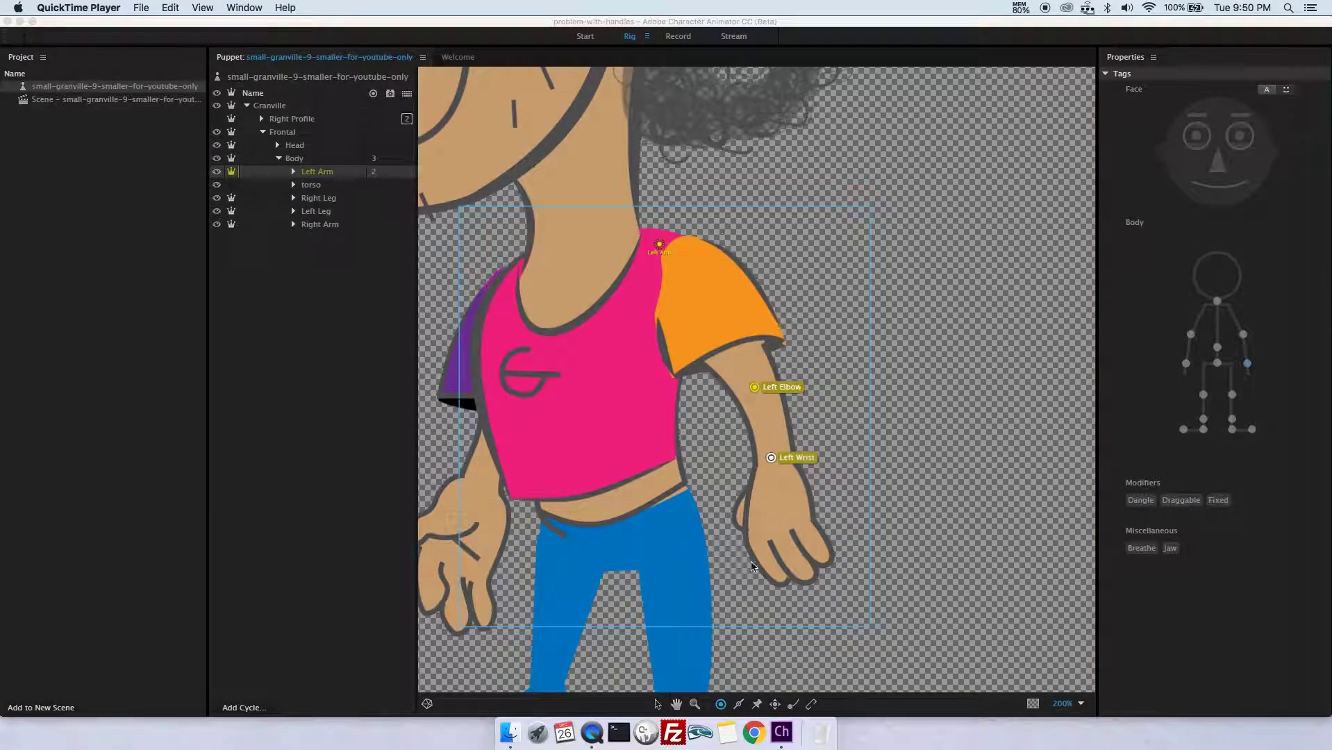
# - Draw sticks from shoulder to elbow, elbow to wrist, and across the hand
pyautogui.click(738, 705)
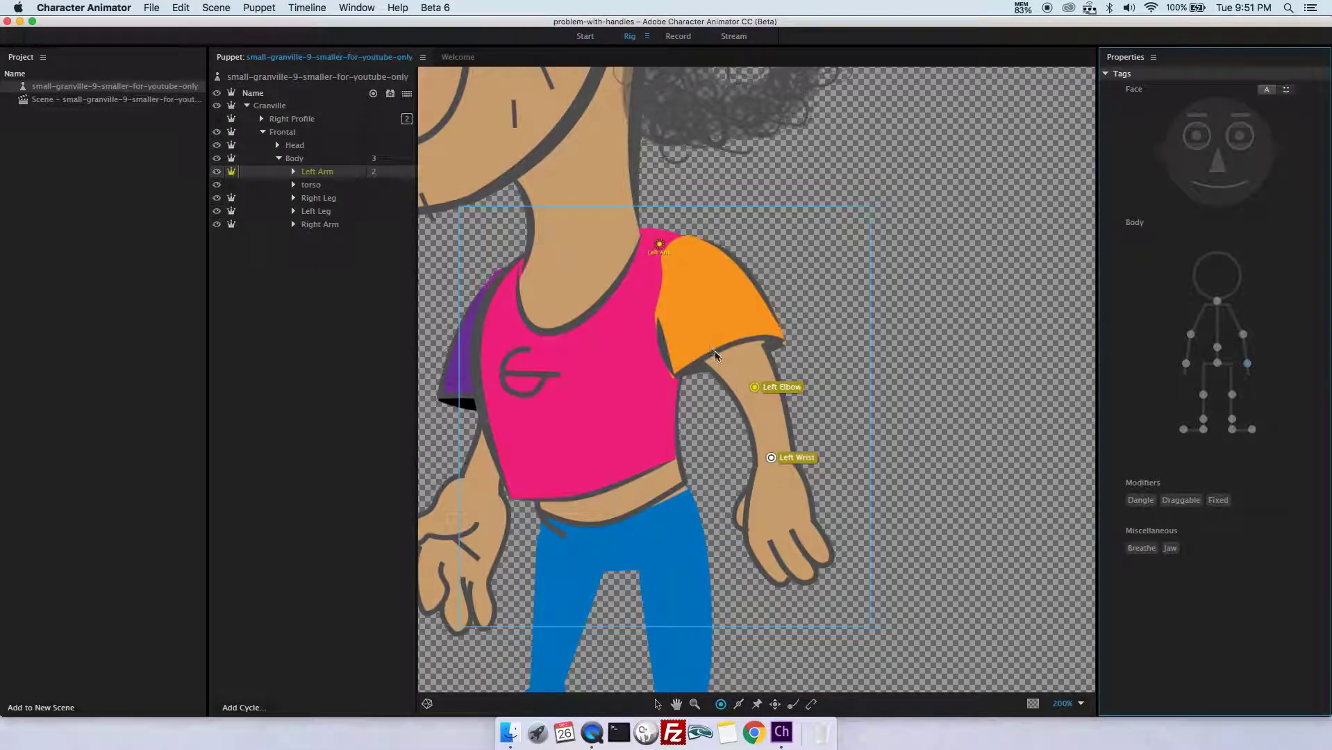
pyautogui.click(738, 704)
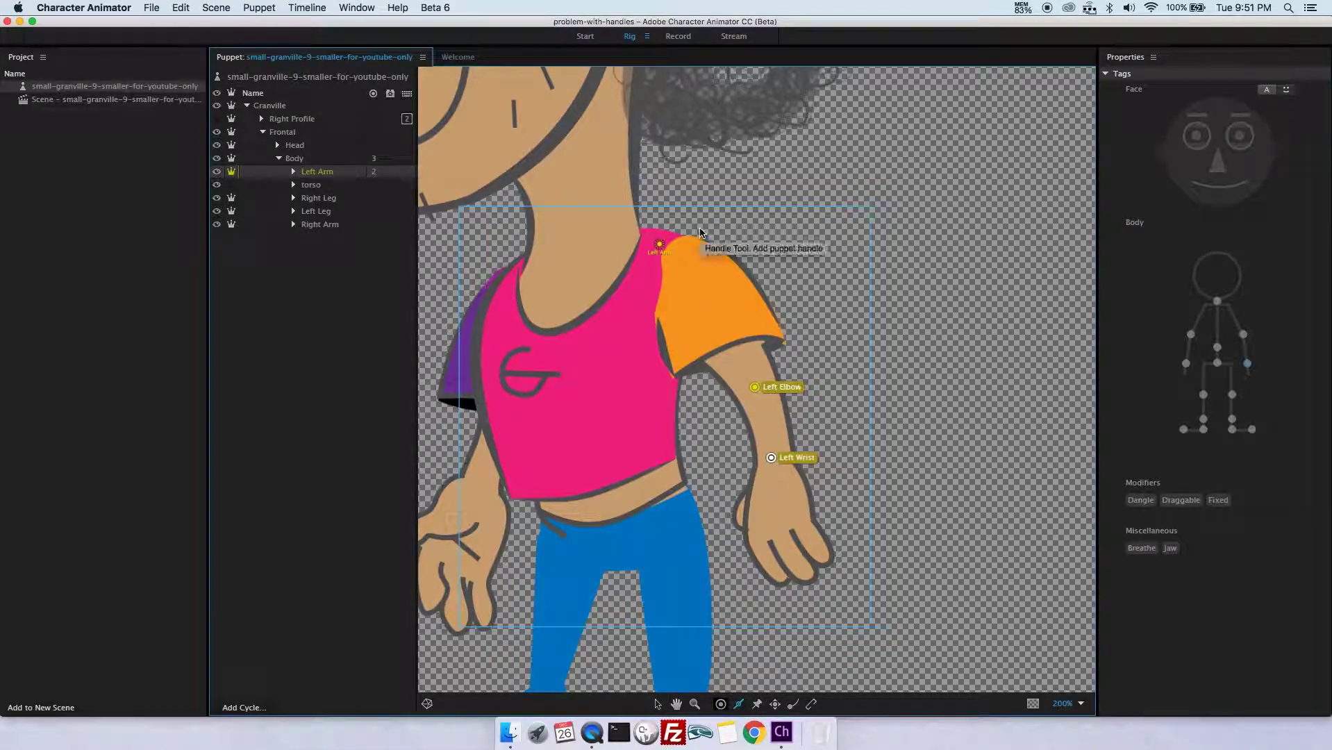
pyautogui.moveTo(682, 267); pyautogui.dragTo(754, 384)
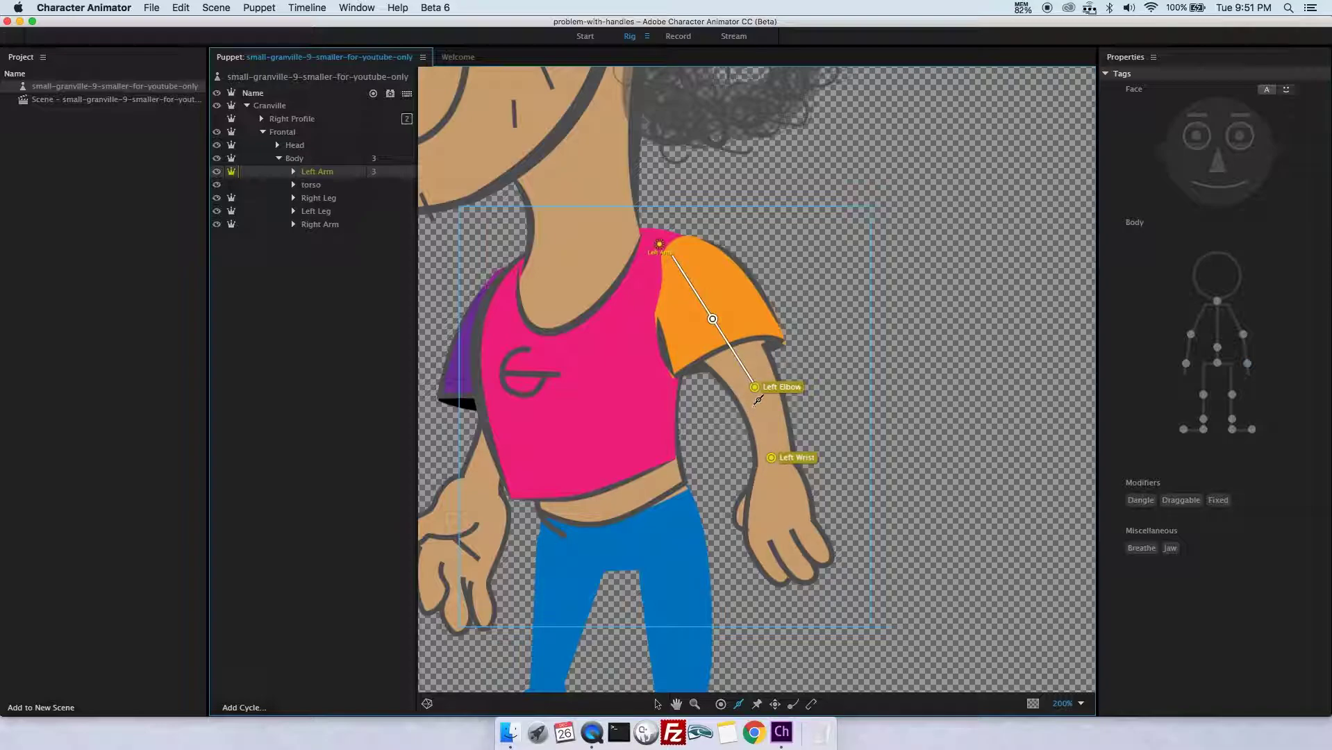
pyautogui.moveTo(754, 387); pyautogui.dragTo(802, 596)
pyautogui.moveTo(739, 516); pyautogui.dragTo(815, 494)
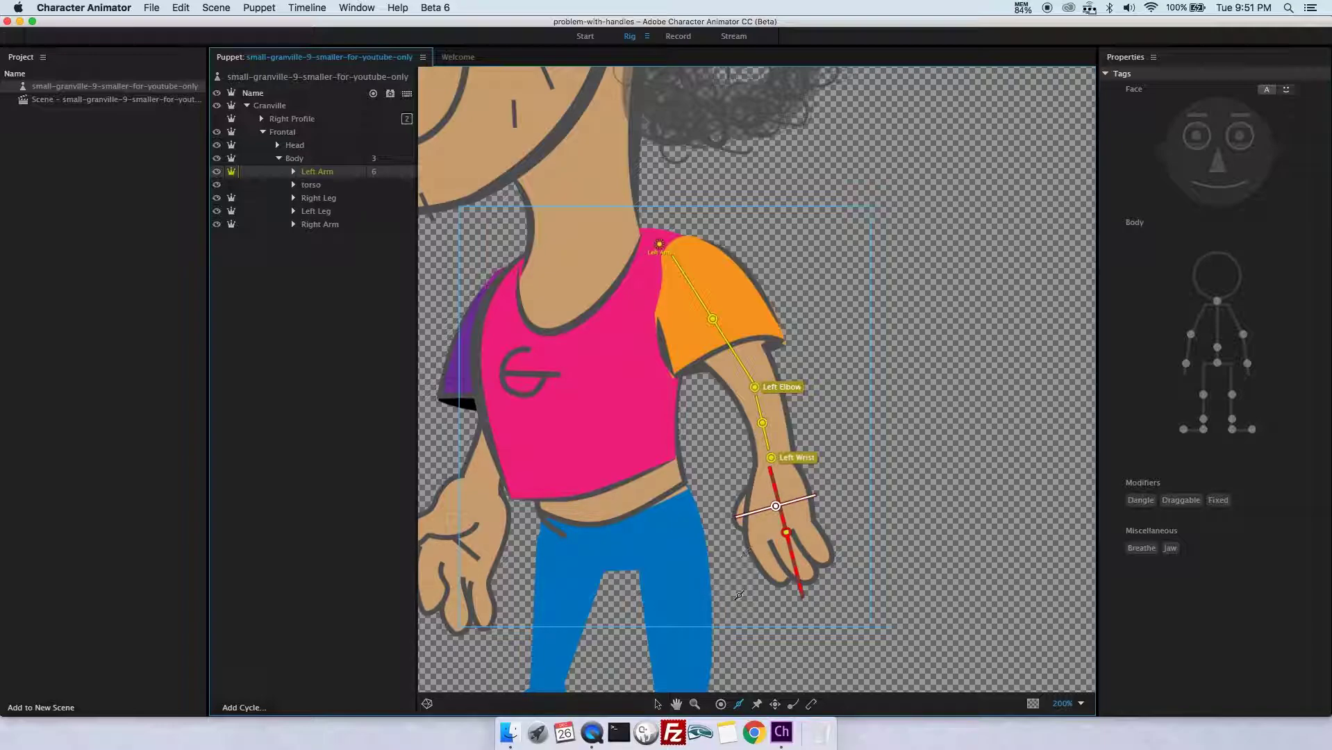
# - Undo the hand stick, then slightly adjust the Left Wrist handle and hand stick's end handle
pyautogui.click(658, 704)
pyautogui.click(772, 507)
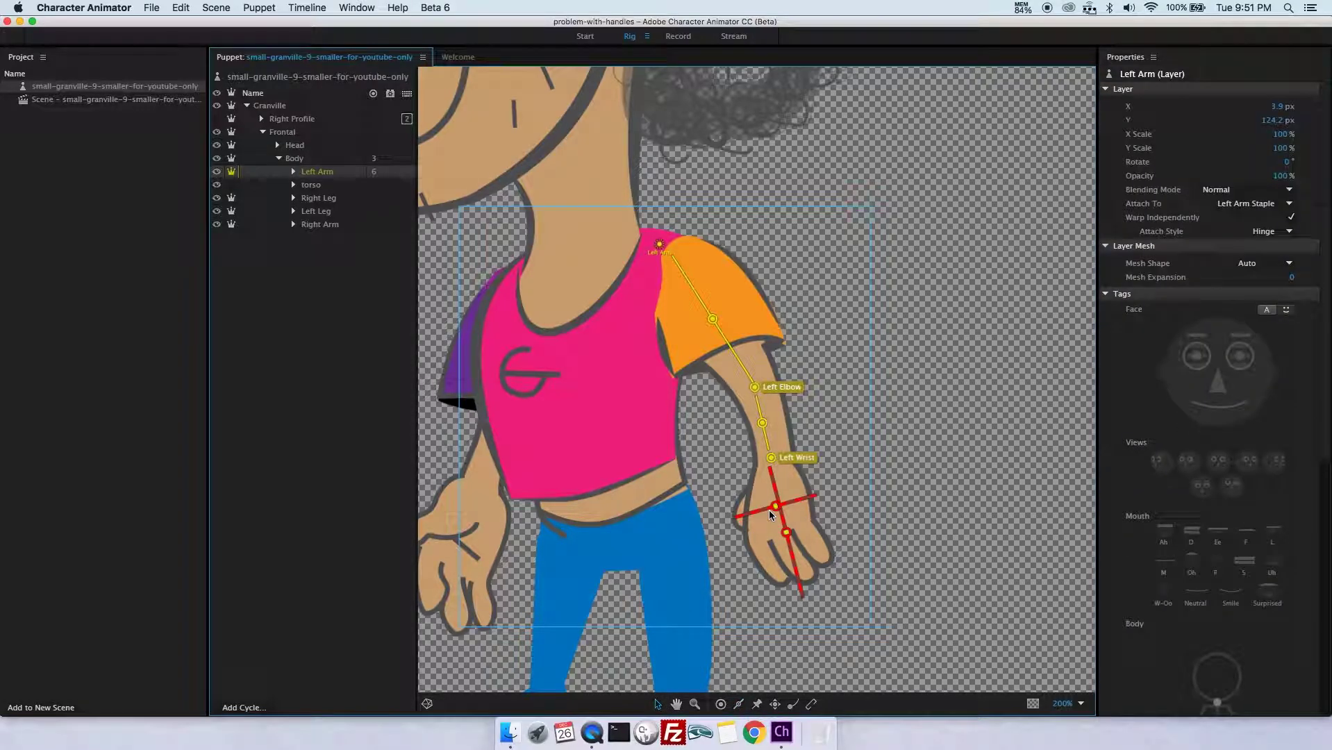
pyautogui.click(768, 511)
pyautogui.click(180, 9)
pyautogui.click(195, 25)
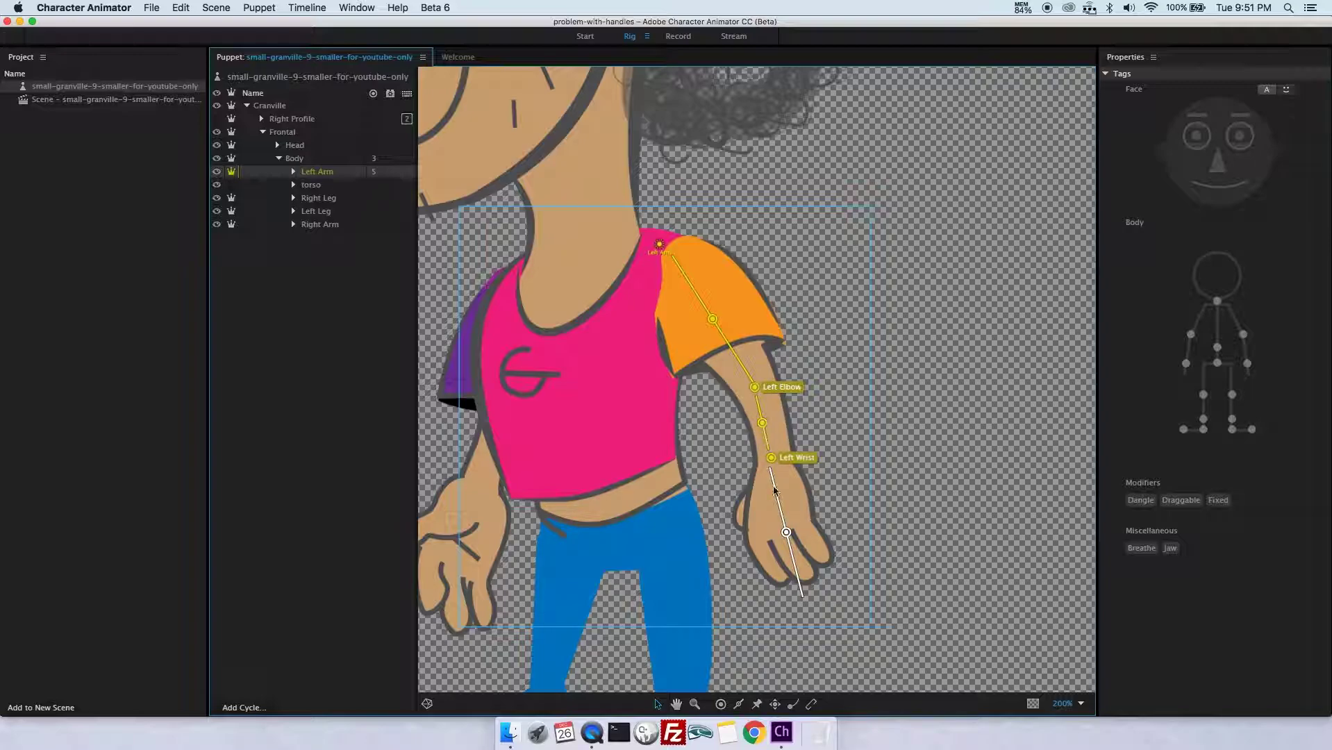
pyautogui.click(771, 457)
pyautogui.moveTo(771, 459)
pyautogui.mouseDown()
pyautogui.moveTo(759, 462)
pyautogui.moveTo(769, 458)
pyautogui.mouseUp()
pyautogui.moveTo(785, 531)
pyautogui.mouseDown()
pyautogui.moveTo(807, 529)
pyautogui.moveTo(786, 533)
pyautogui.mouseUp()
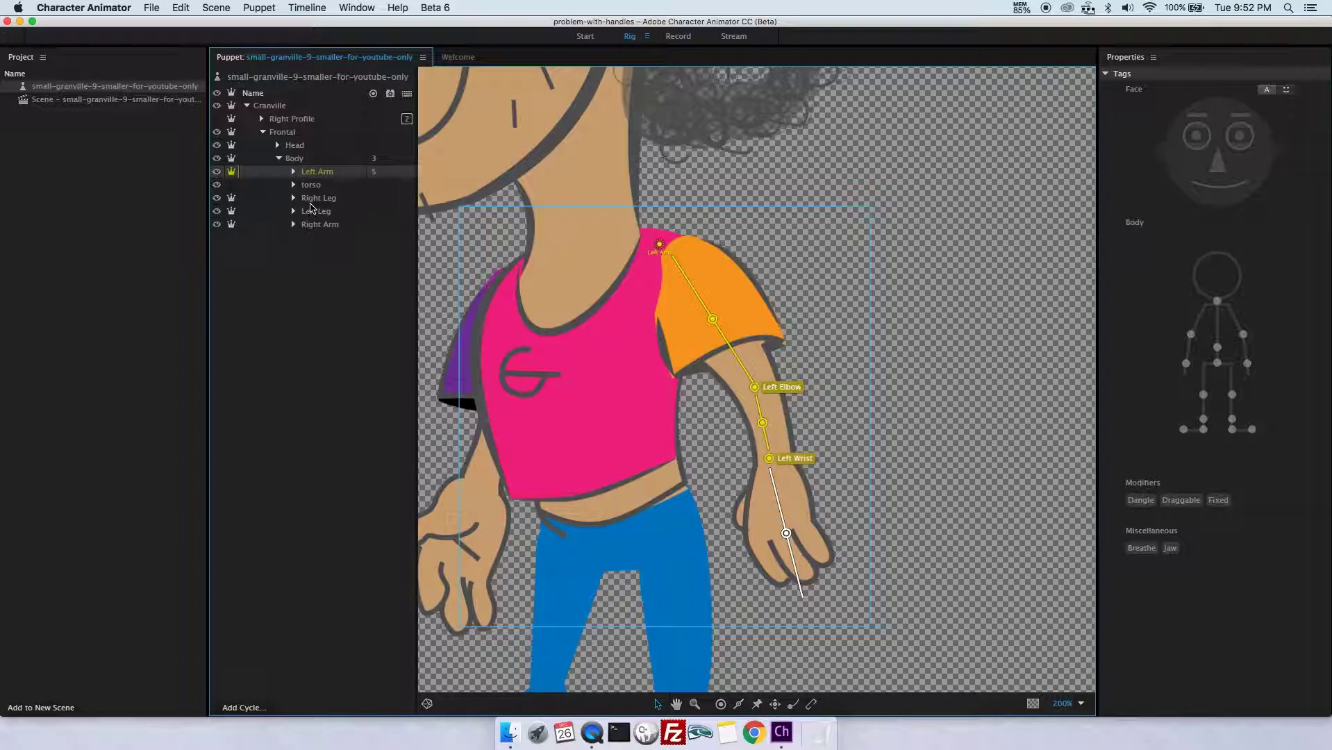
# - Staple the Right Arm layer at the shoulder
pyautogui.click(309, 227)
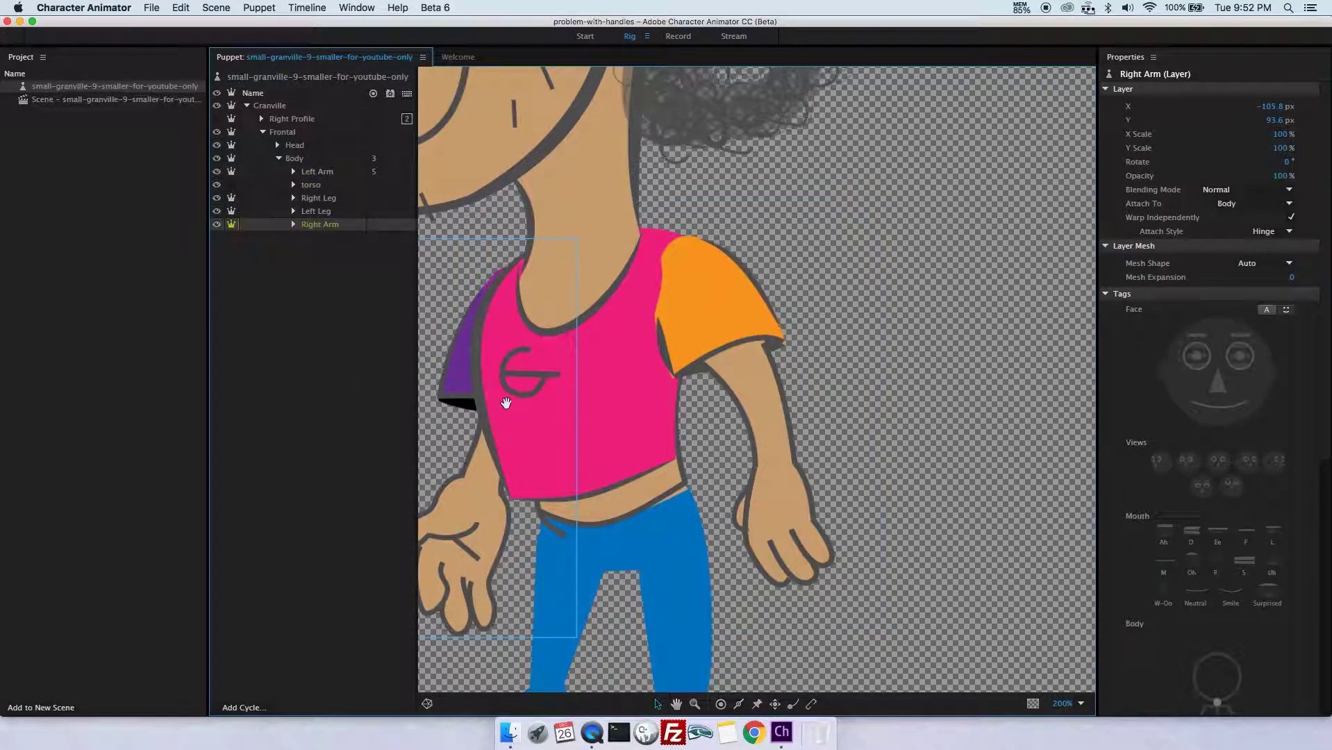
pyautogui.moveTo(507, 408); pyautogui.dragTo(757, 388)
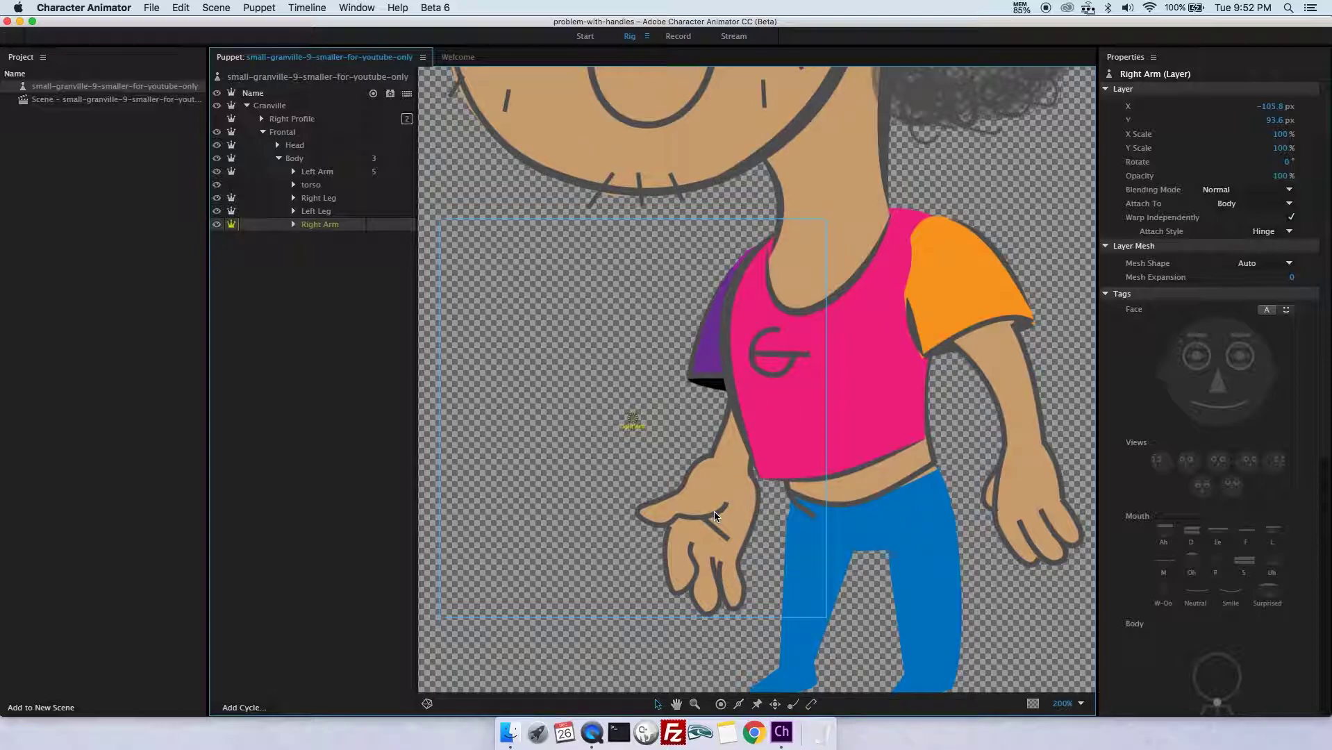
pyautogui.click(811, 704)
pyautogui.scroll(-5, 1180, 444)
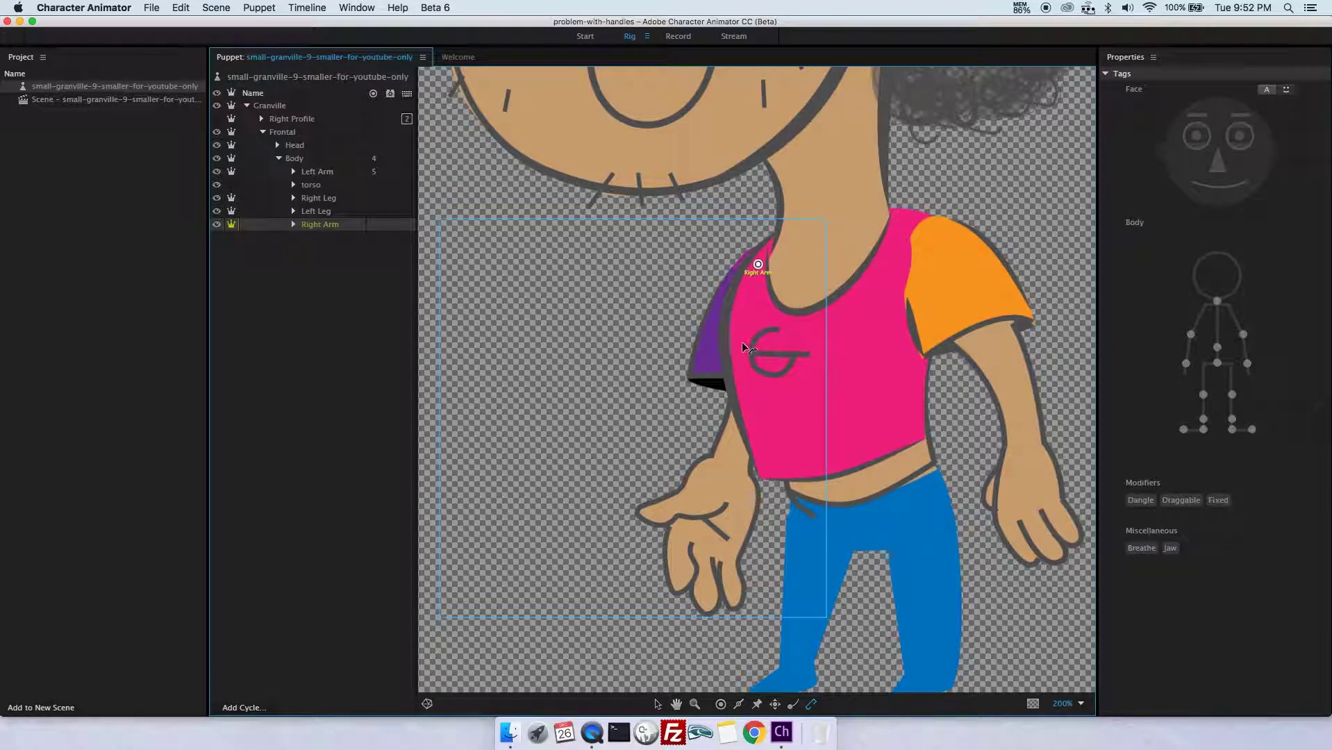
# - Set the Right Arm's Attach Style to Hinge in Properties
pyautogui.click(310, 227)
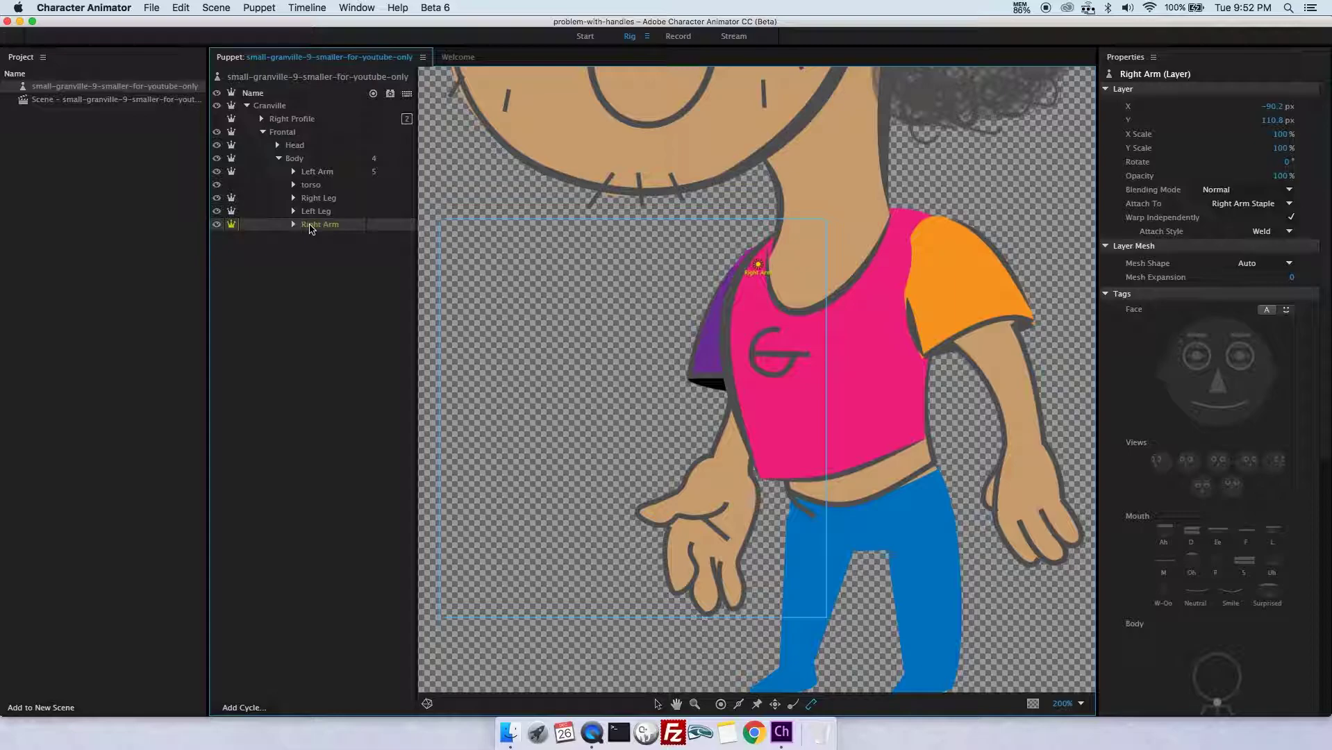
pyautogui.click(1292, 232)
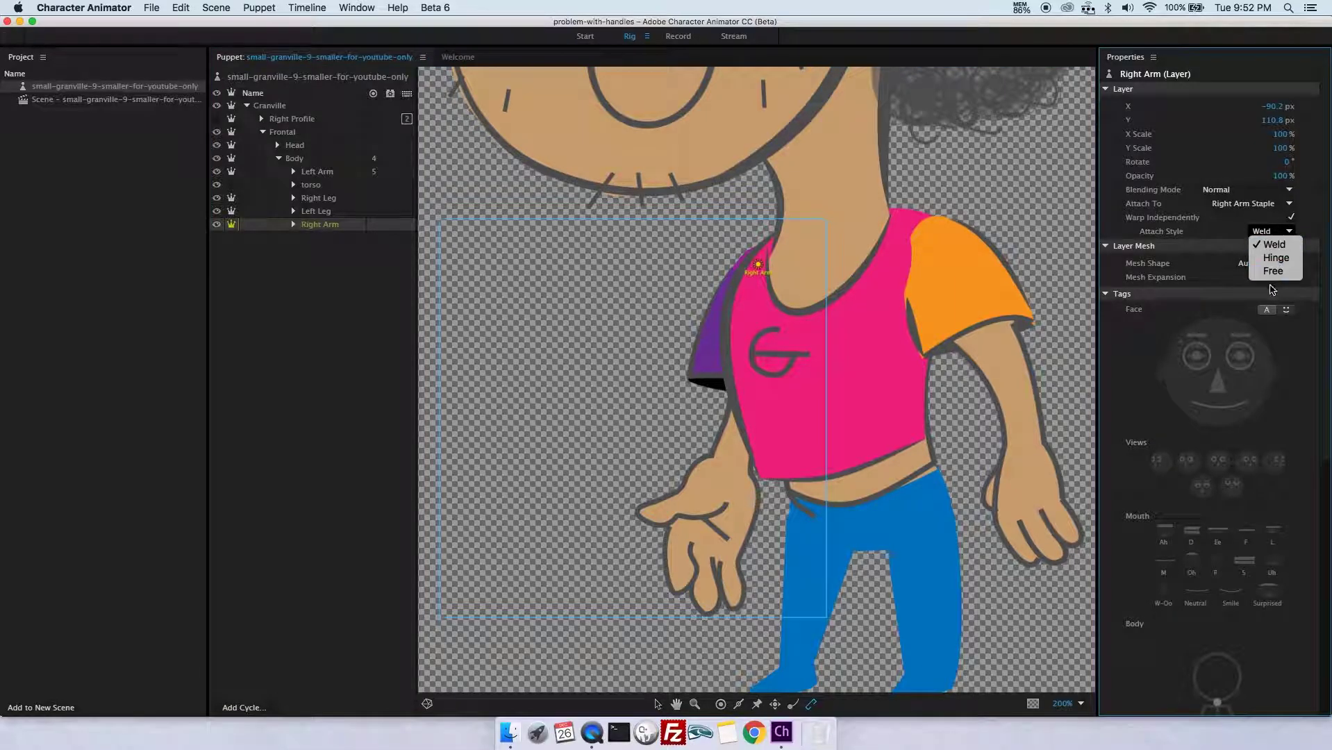
pyautogui.click(1273, 244)
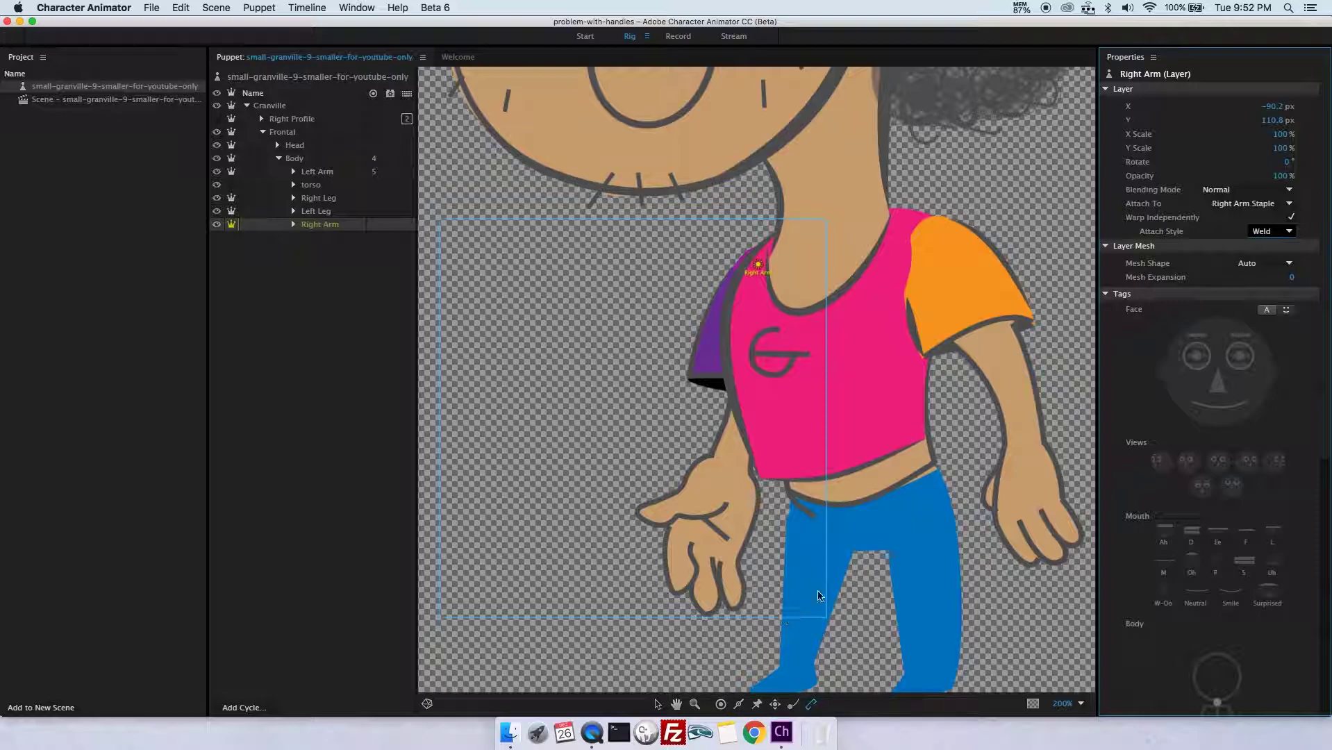
pyautogui.press('Down')
# - Place handles at the right elbow and wrist, tagged Right Elbow and Right Wrist
pyautogui.click(721, 704)
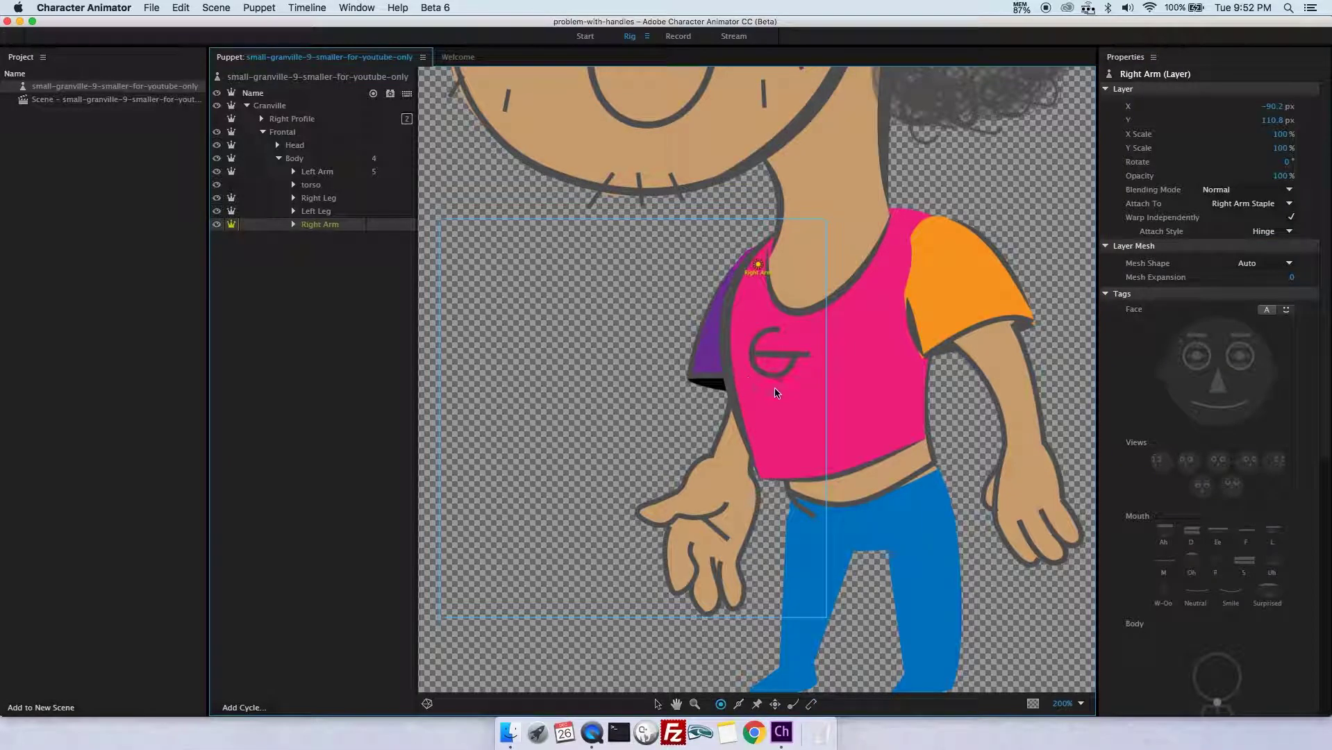
pyautogui.scroll(-10, 1179, 410)
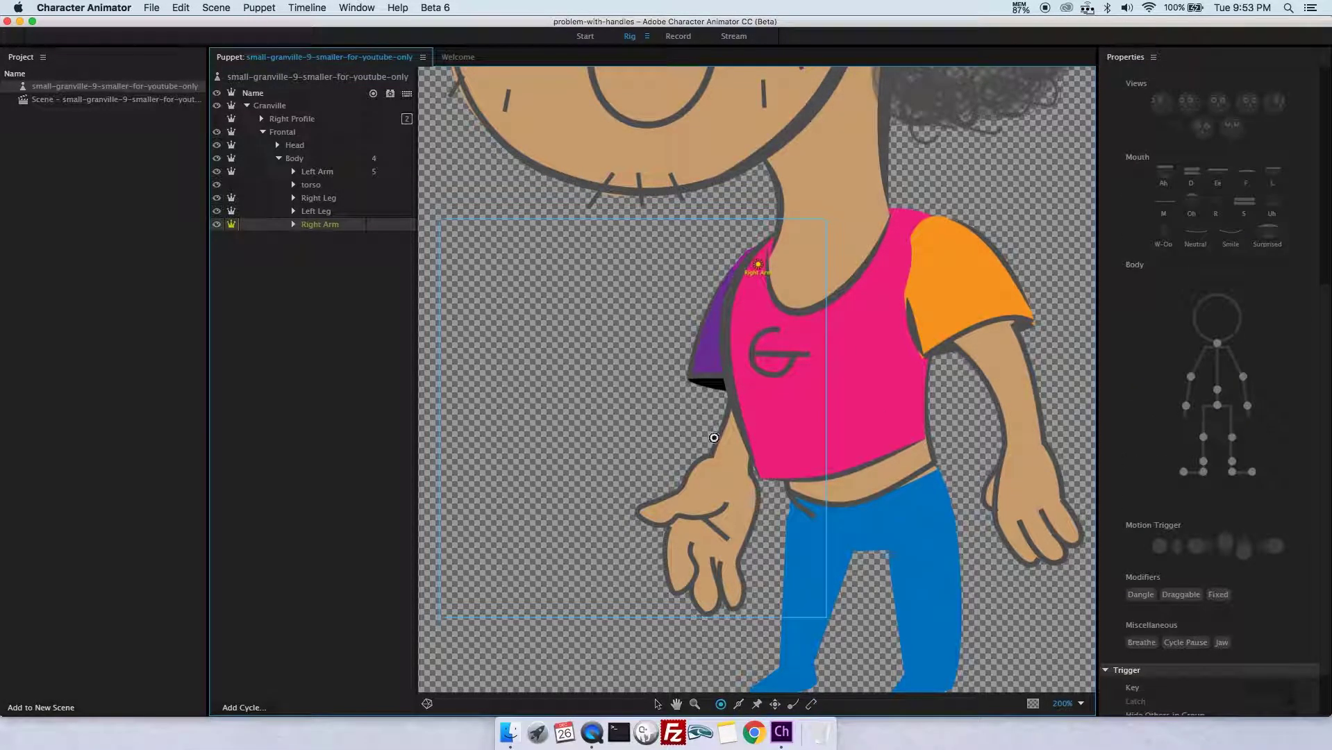
pyautogui.click(759, 394)
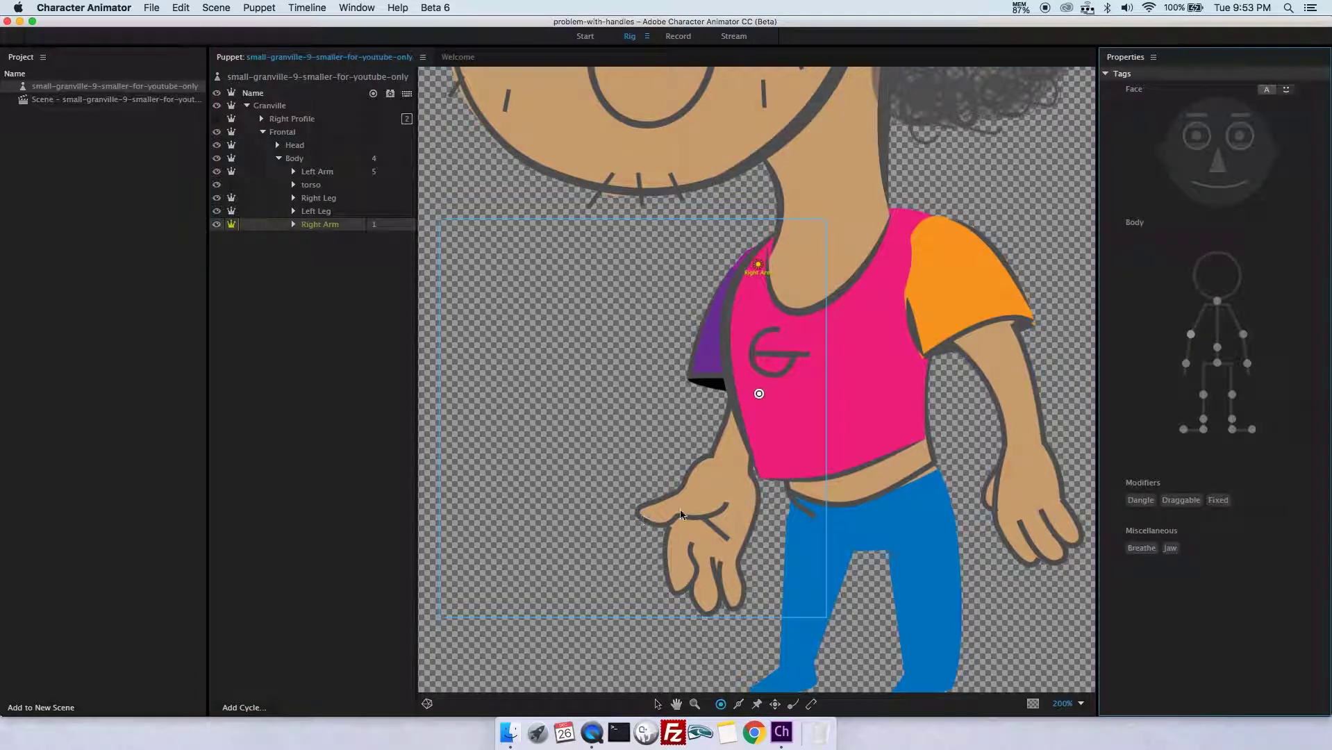
pyautogui.click(759, 394)
pyautogui.click(731, 464)
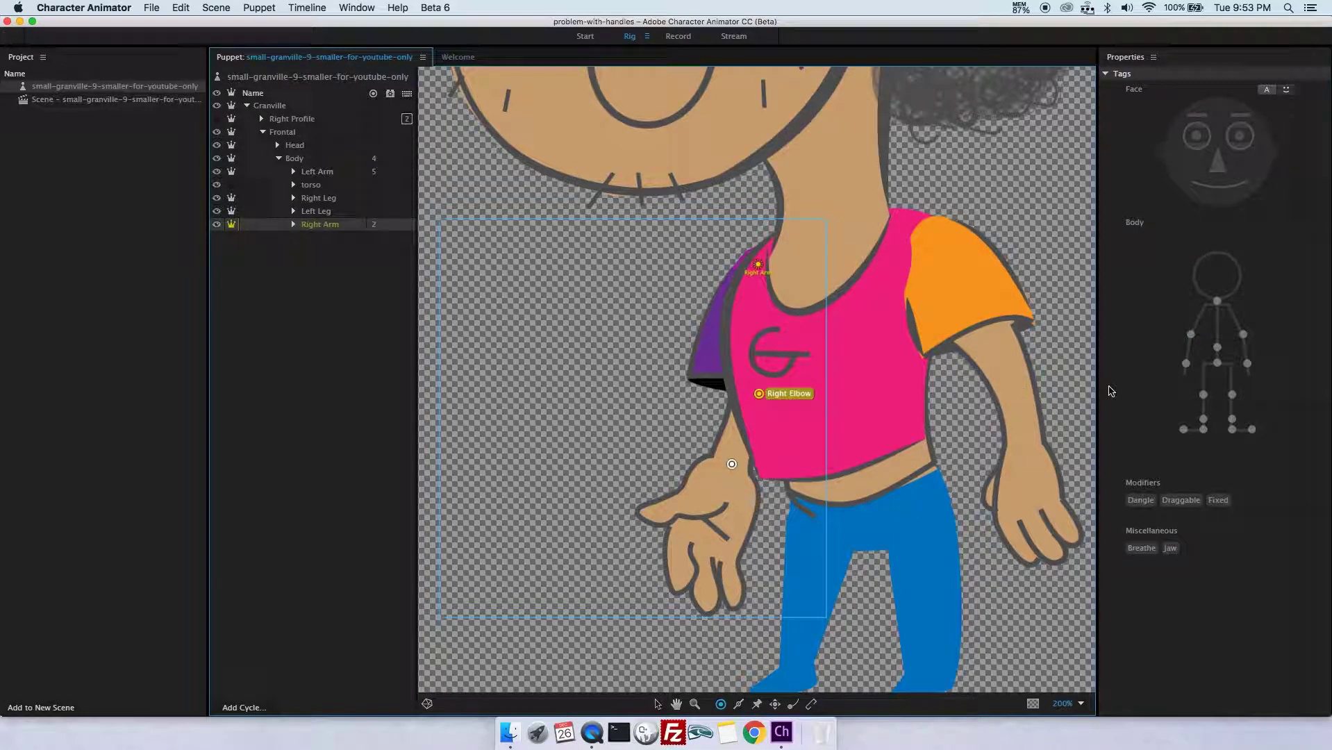
pyautogui.click(1183, 369)
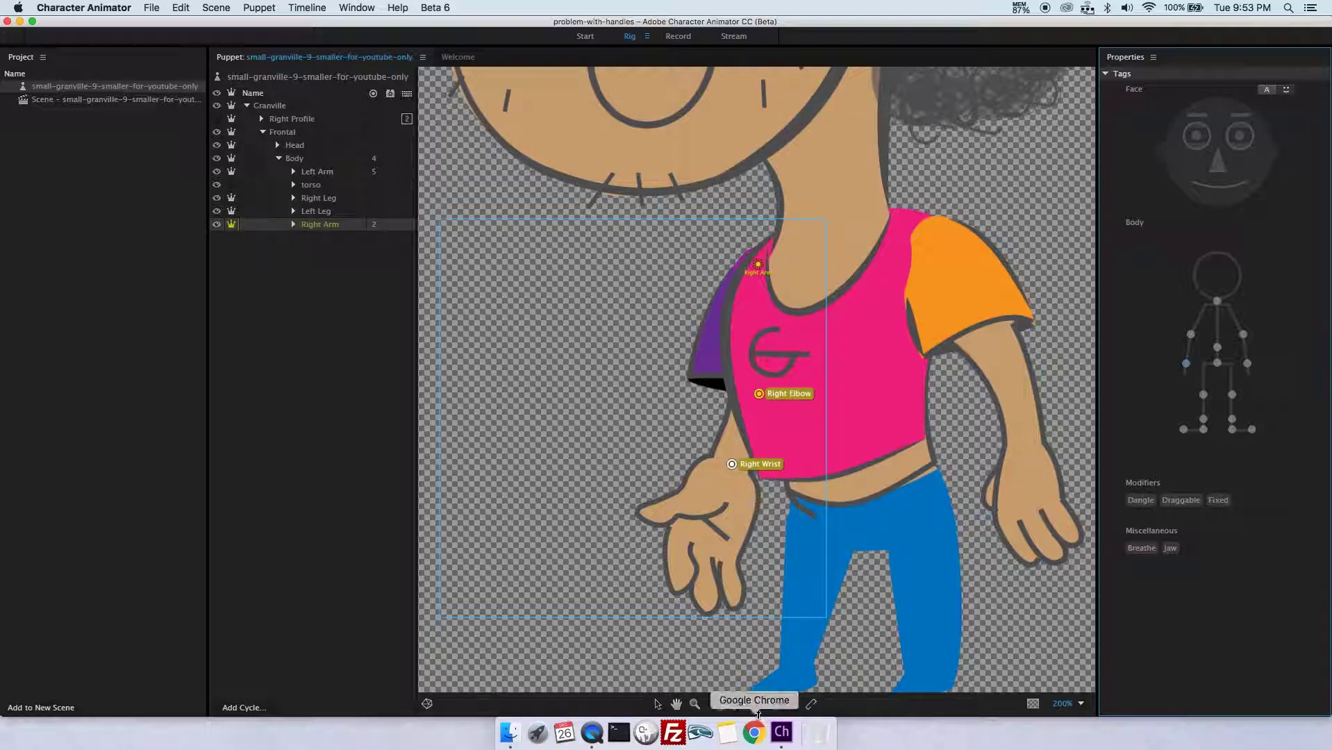
pyautogui.click(739, 706)
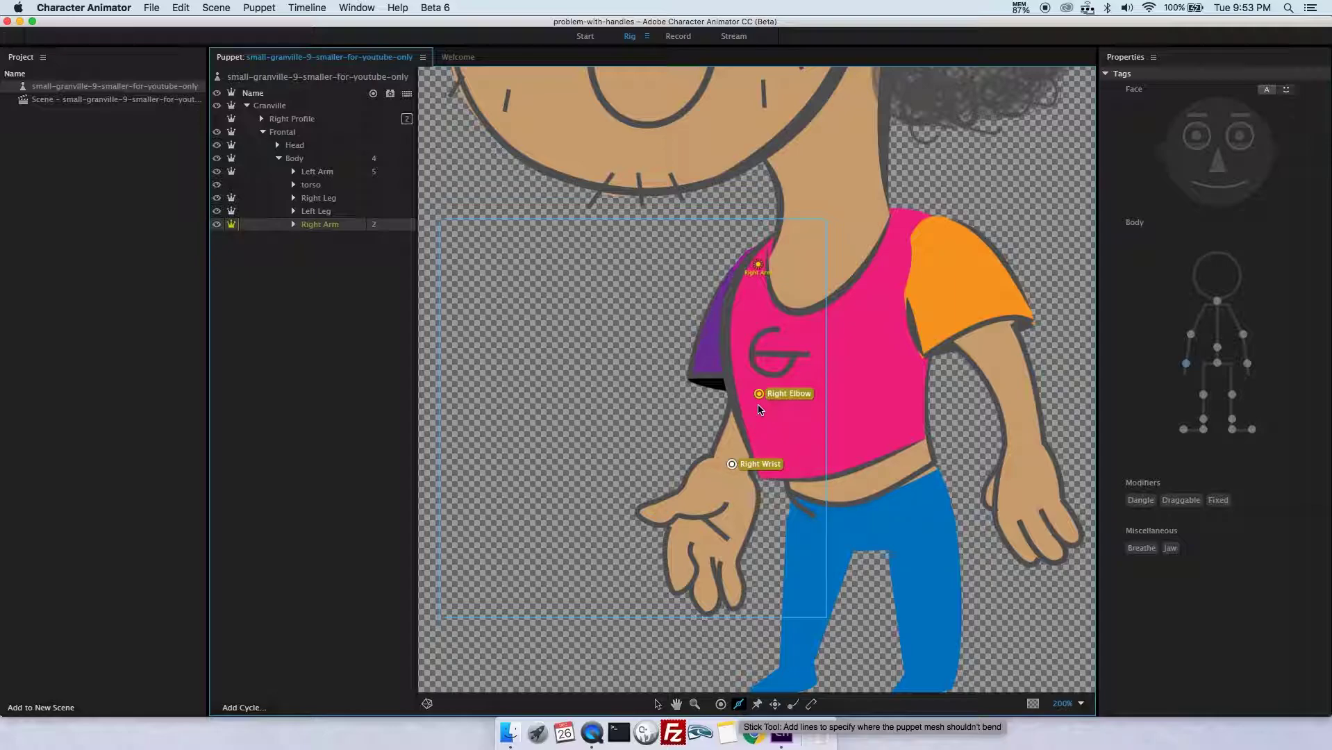
# - Draw sticks along the right forearm, down the hand, and from shoulder down the upper arm
pyautogui.moveTo(759, 409)
pyautogui.mouseDown()
pyautogui.moveTo(727, 480)
pyautogui.moveTo(736, 455)
pyautogui.mouseUp()
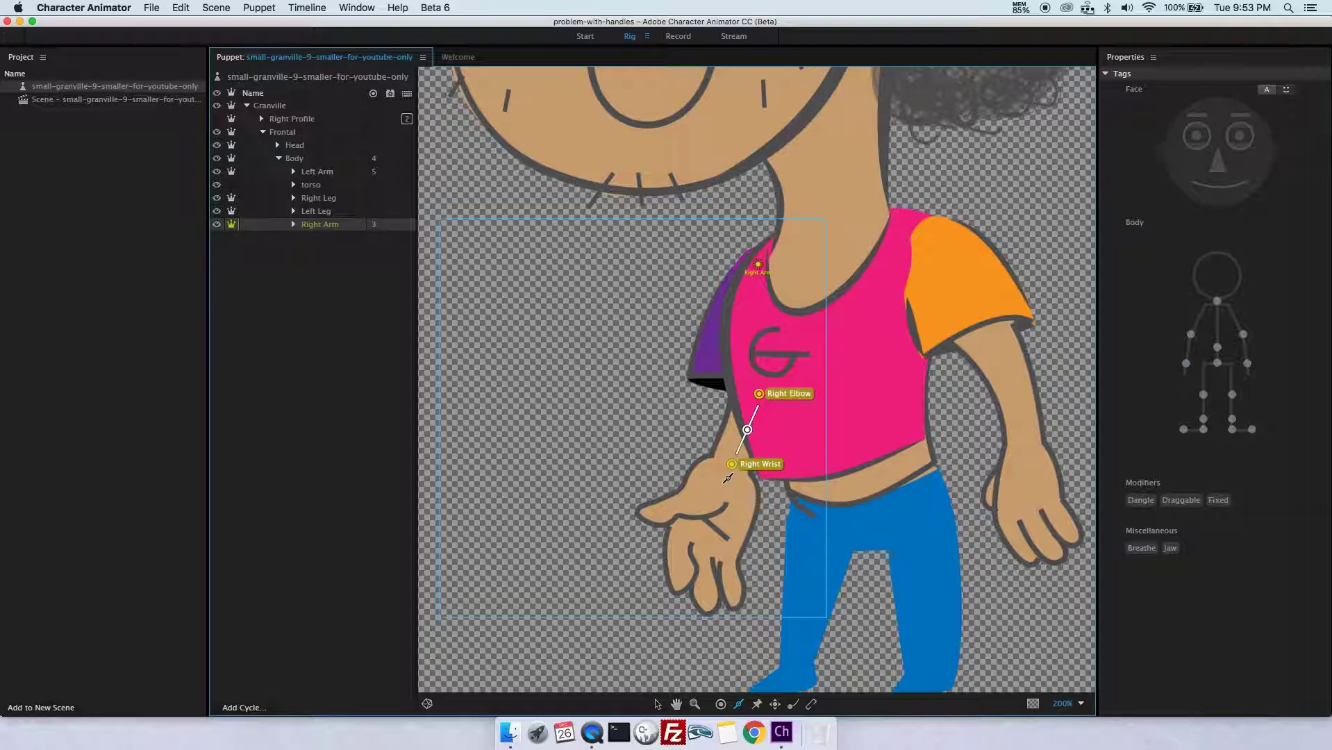
pyautogui.moveTo(711, 532); pyautogui.dragTo(679, 599)
pyautogui.moveTo(757, 280); pyautogui.dragTo(754, 379)
# - Staple the Left Leg layer at the hip
pyautogui.click(313, 212)
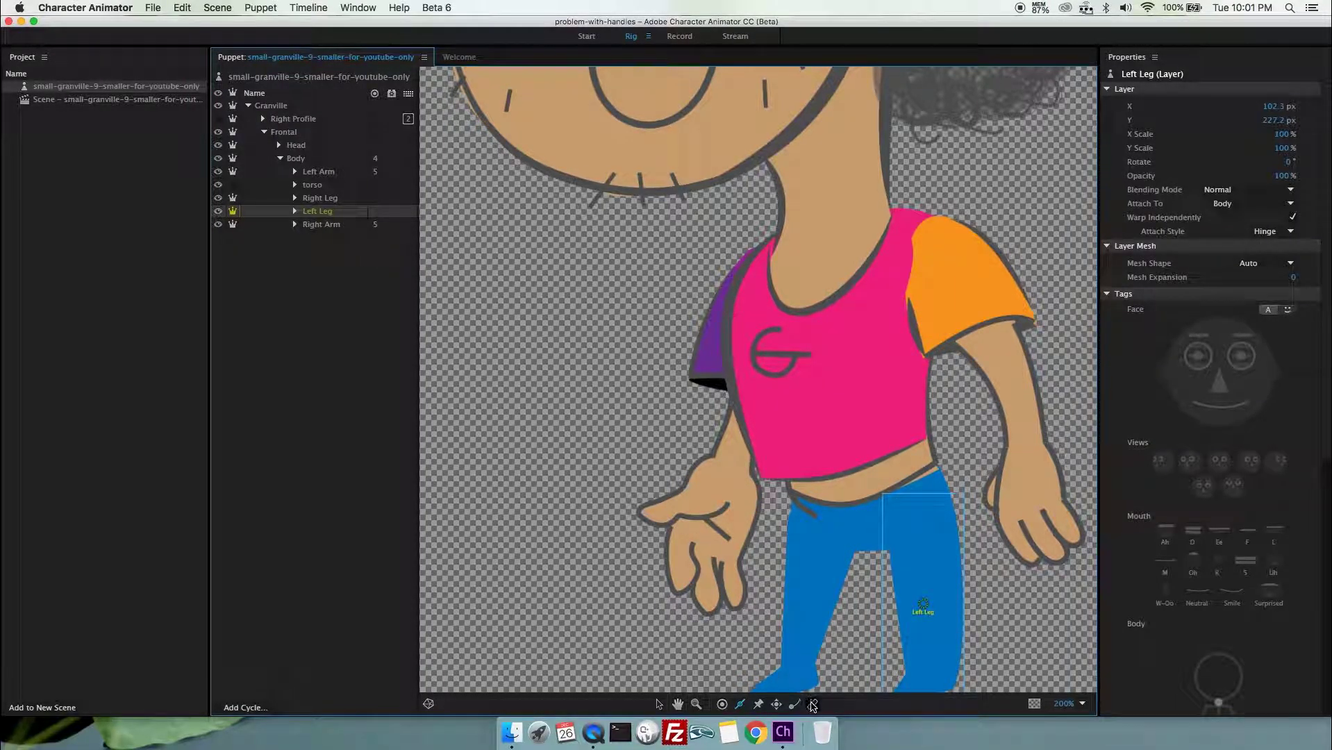
pyautogui.scroll(-10, 1227, 444)
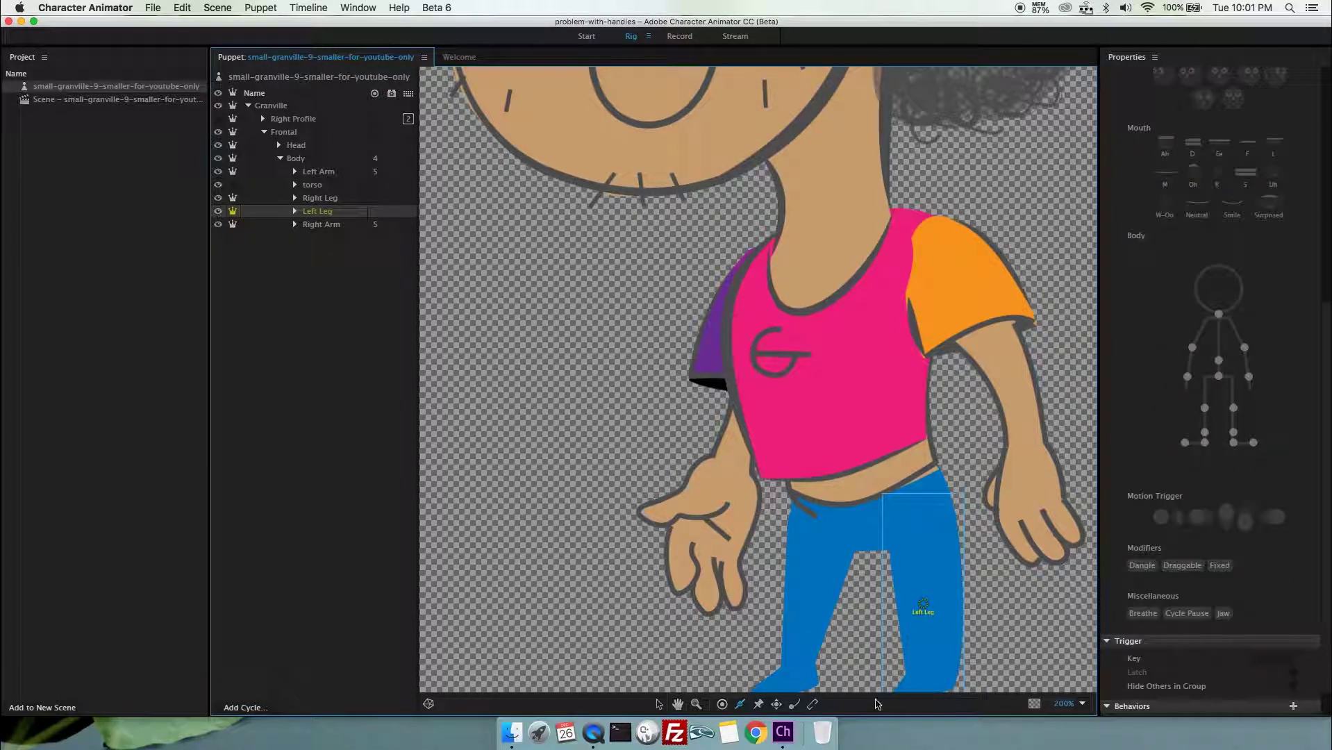
pyautogui.click(922, 491)
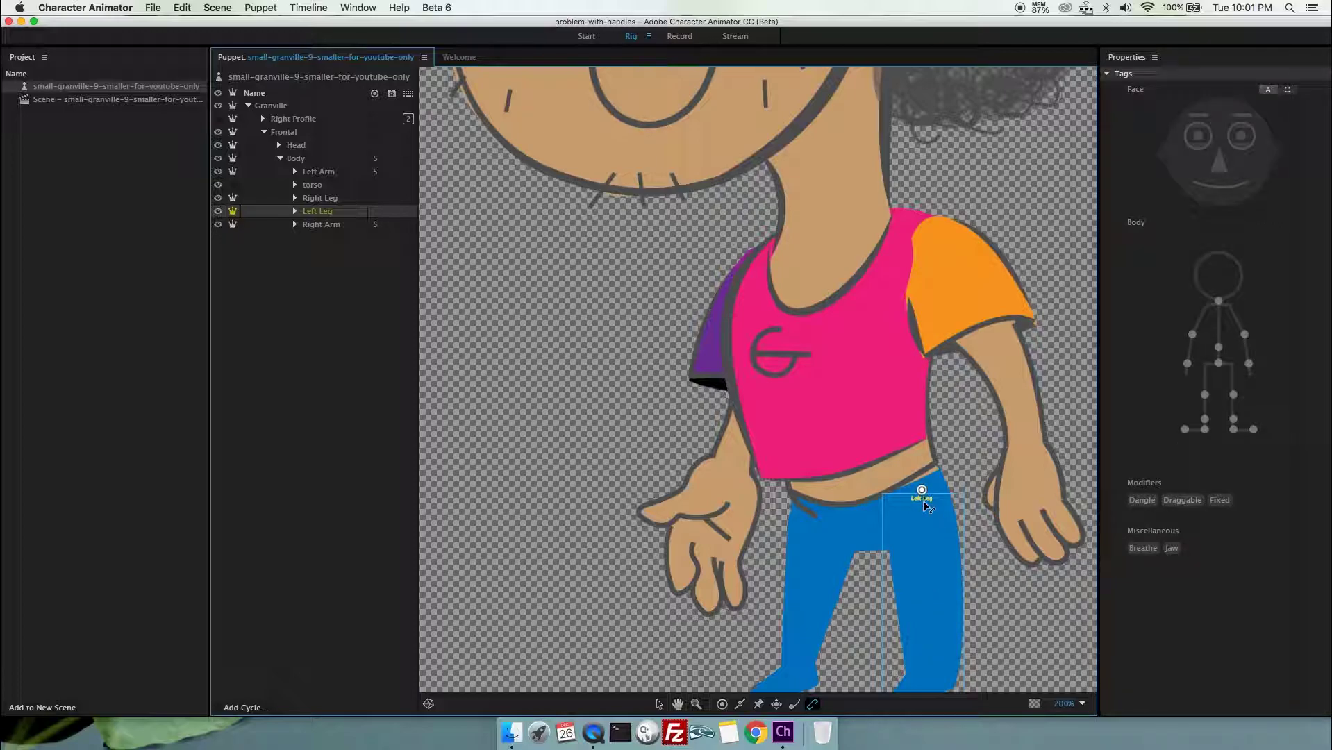
# - Set the Left Leg's Attach Style to Hinge in Properties
pyautogui.click(311, 215)
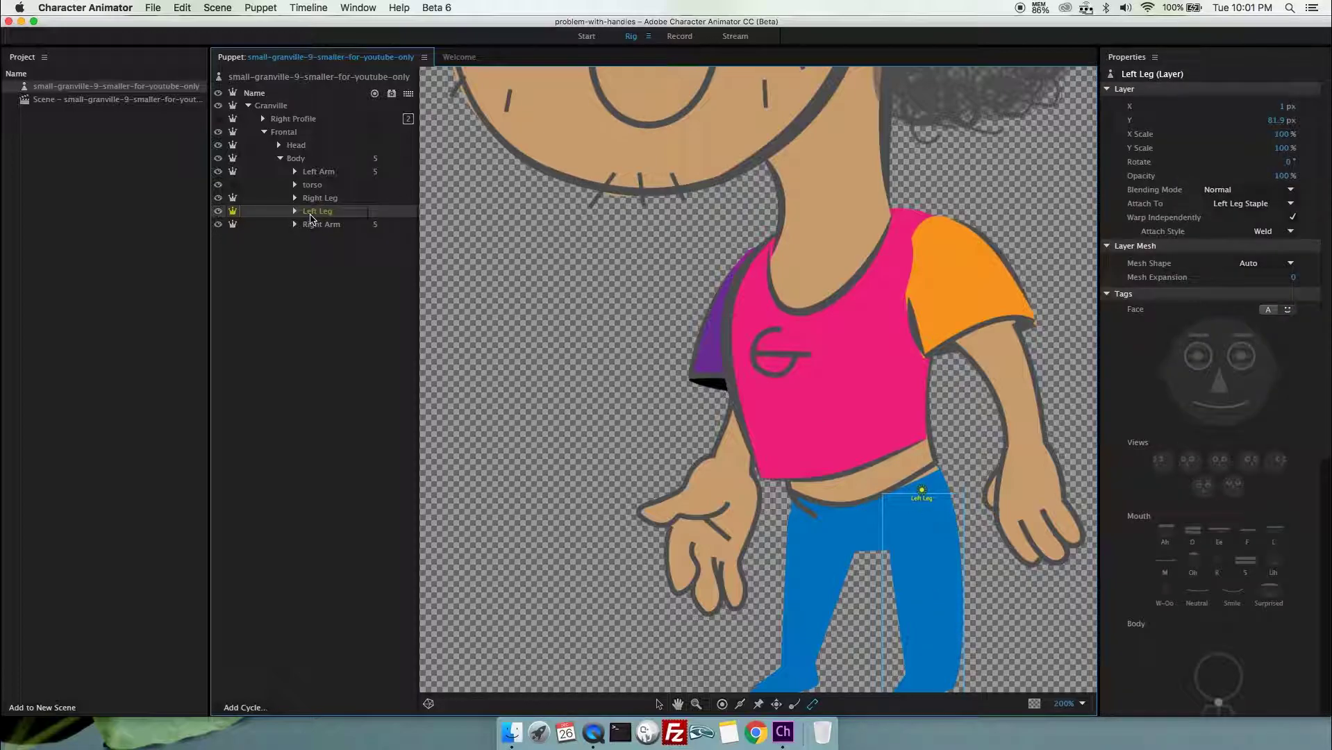
pyautogui.click(1271, 231)
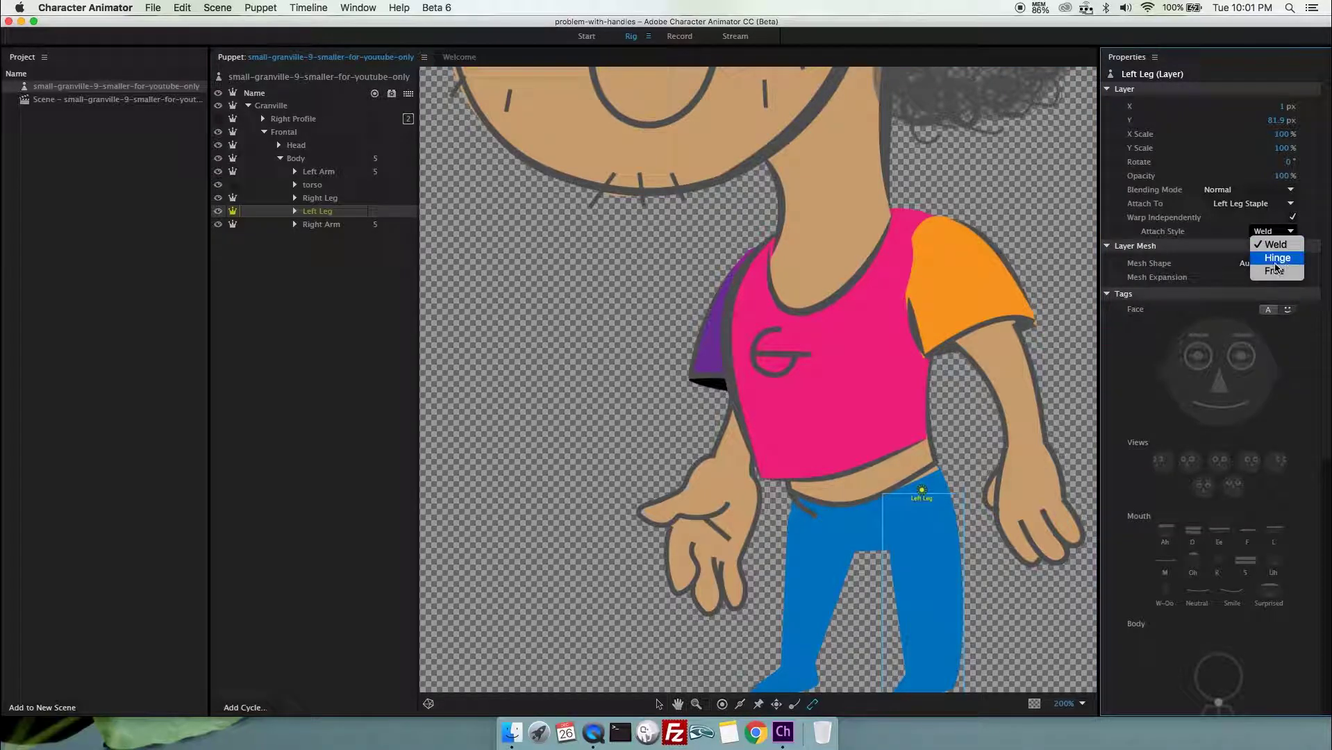
pyautogui.click(1276, 267)
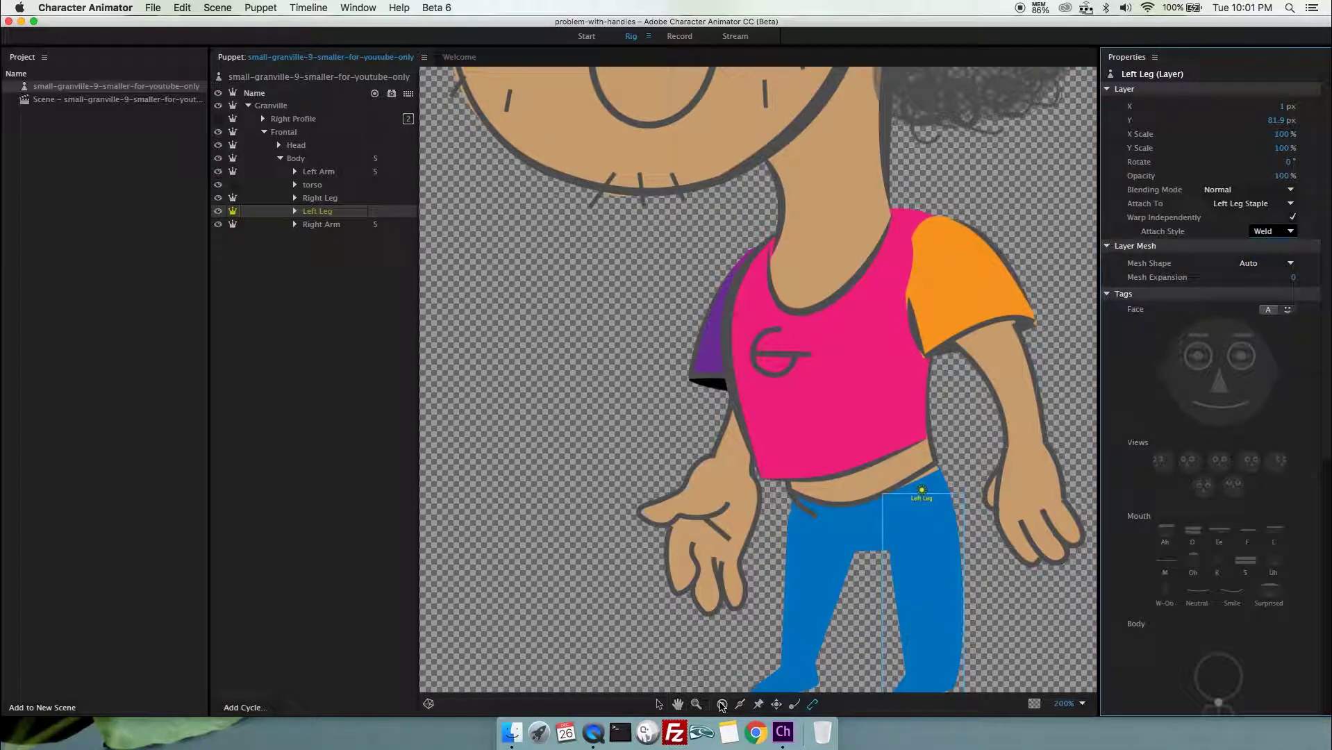
pyautogui.click(722, 704)
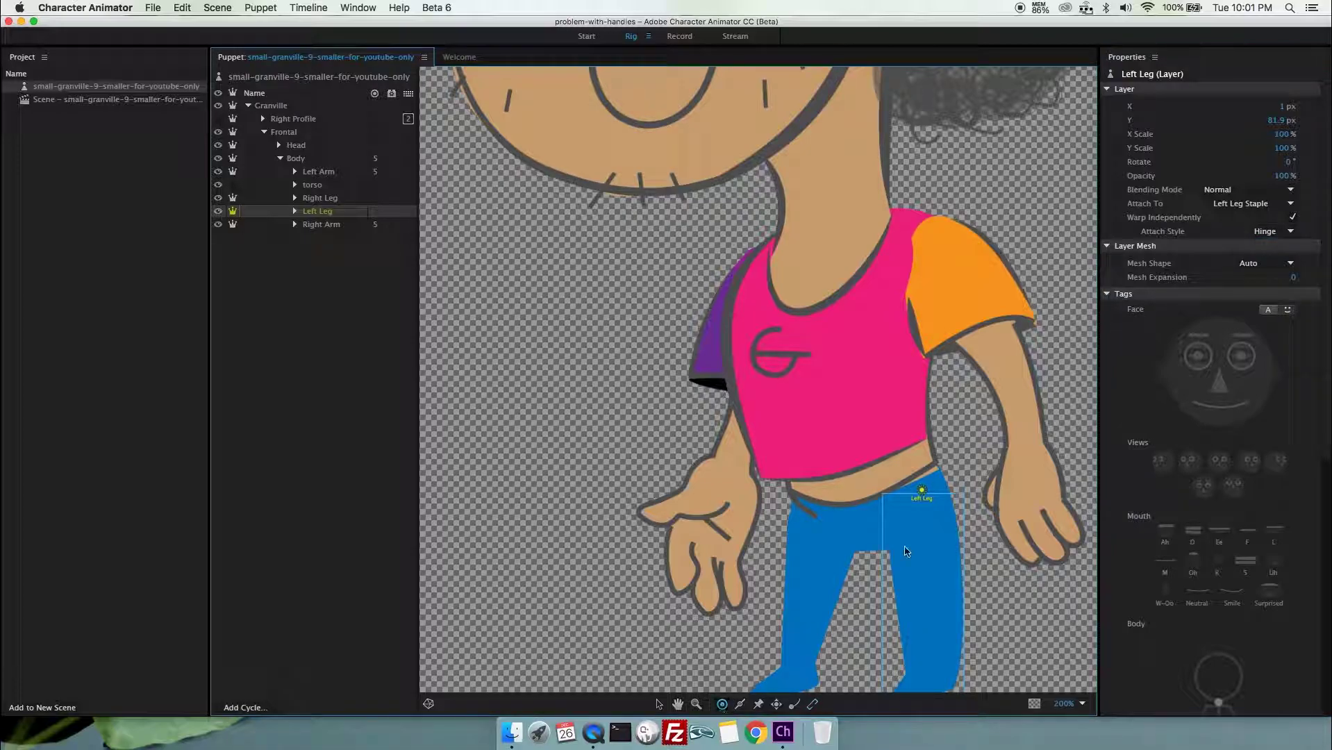
pyautogui.scroll(-5, 1131, 459)
pyautogui.scroll(-1, 1130, 460)
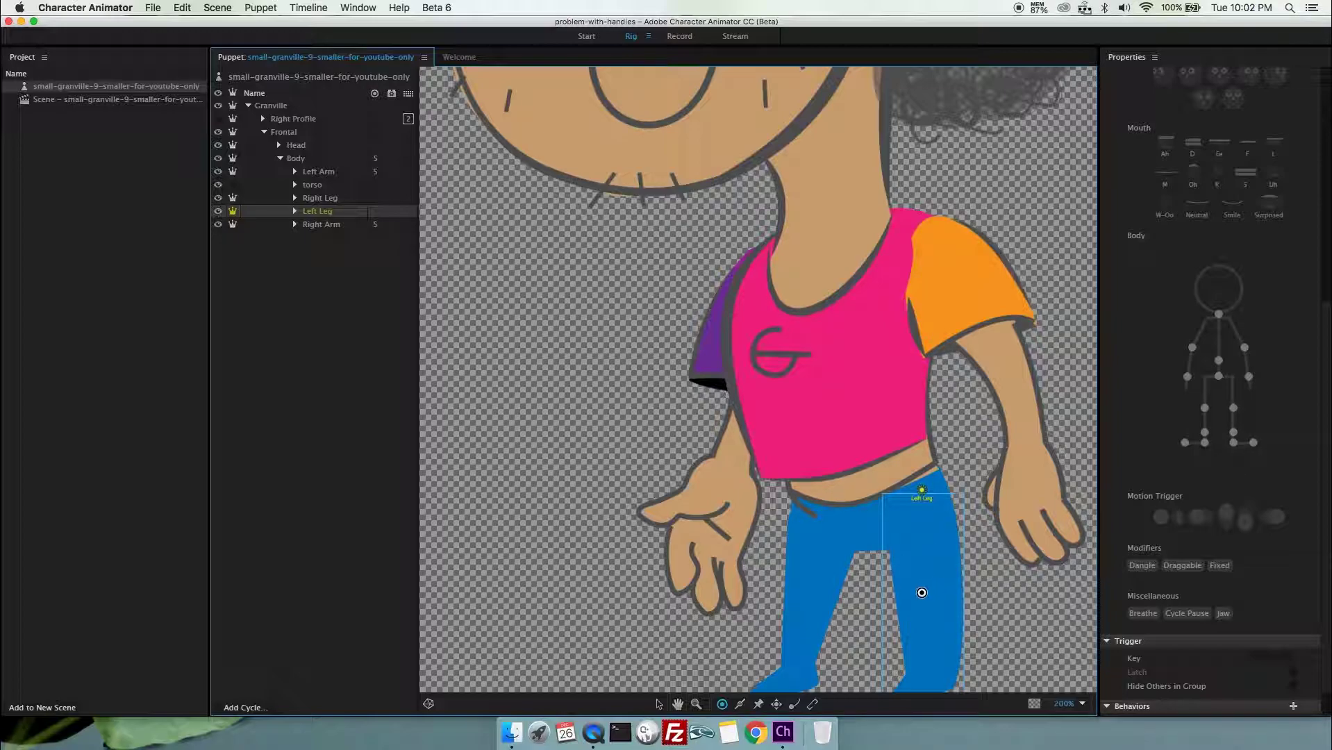
# - Add a handle at the left knee tagged Left Knee
pyautogui.click(922, 592)
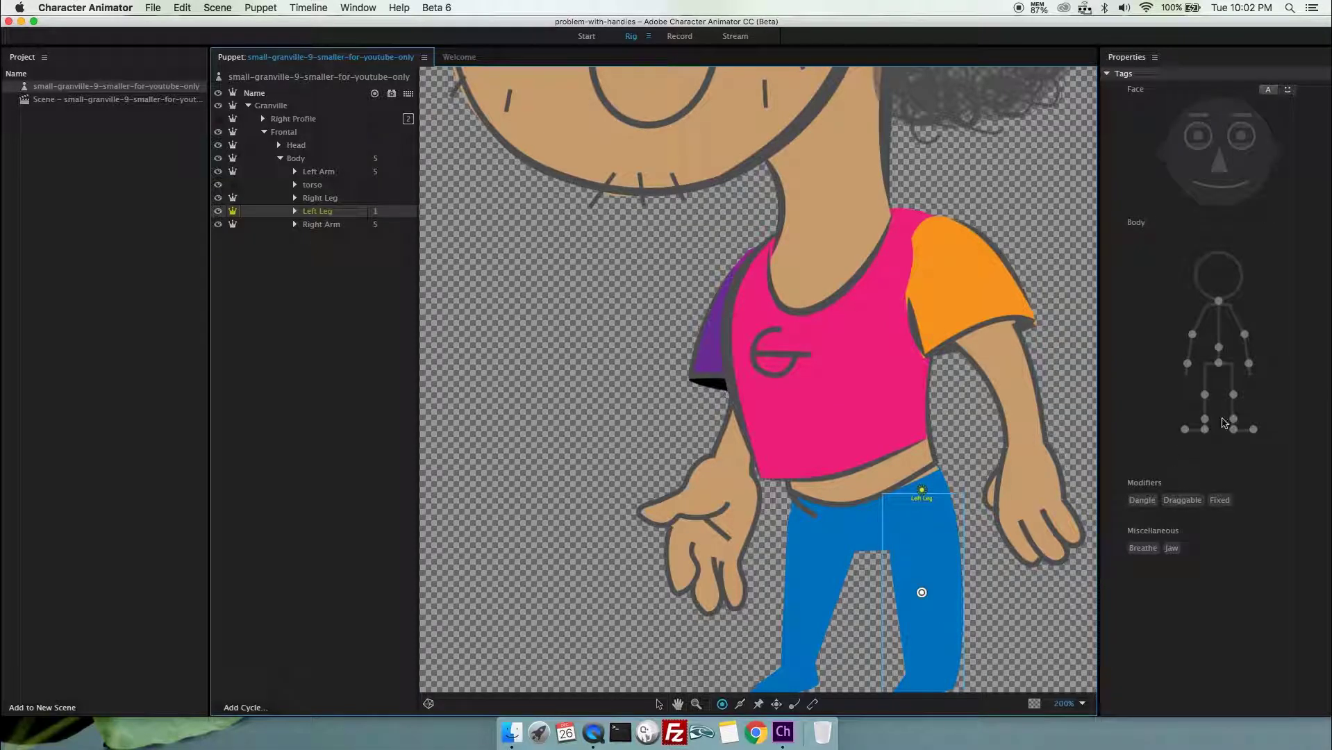
pyautogui.click(1234, 397)
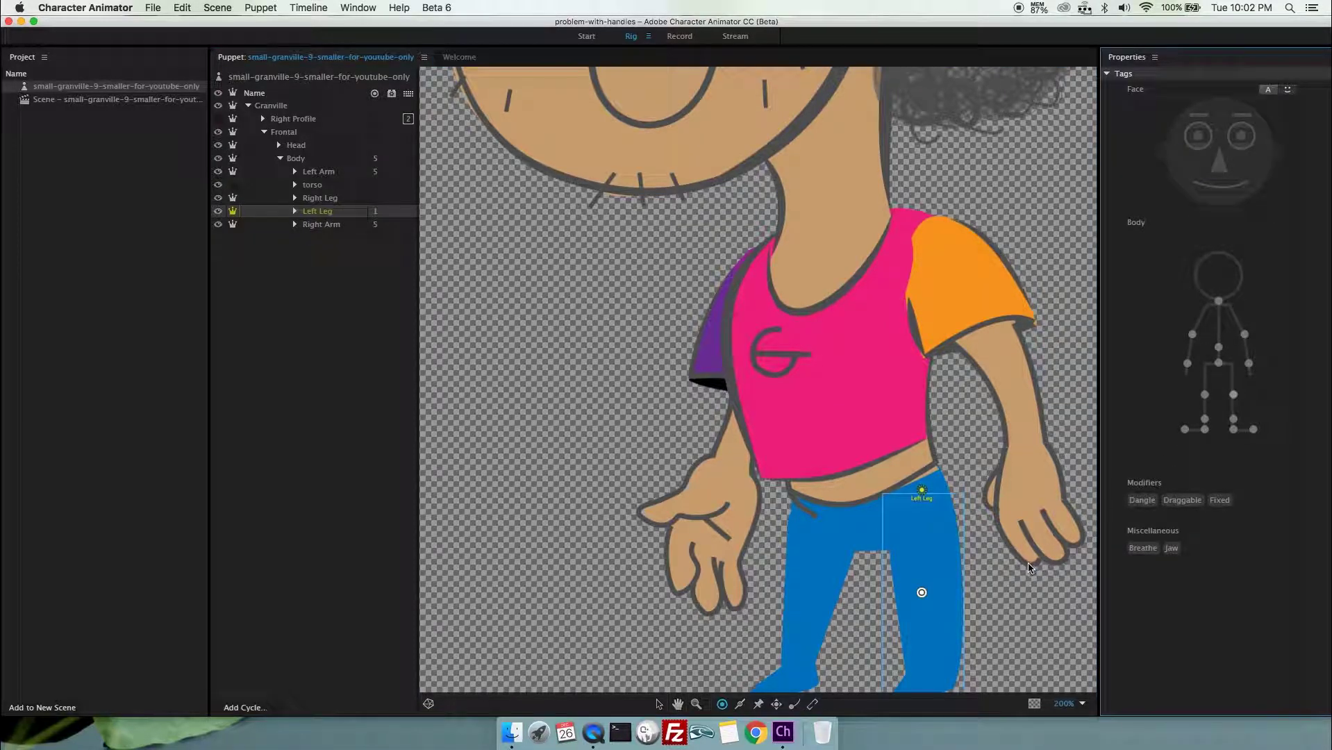
pyautogui.press('space')
# - Zoom to 400% on the left leg and add Left Ankle, Left Heel and Left Toe handles
pyautogui.click(677, 704)
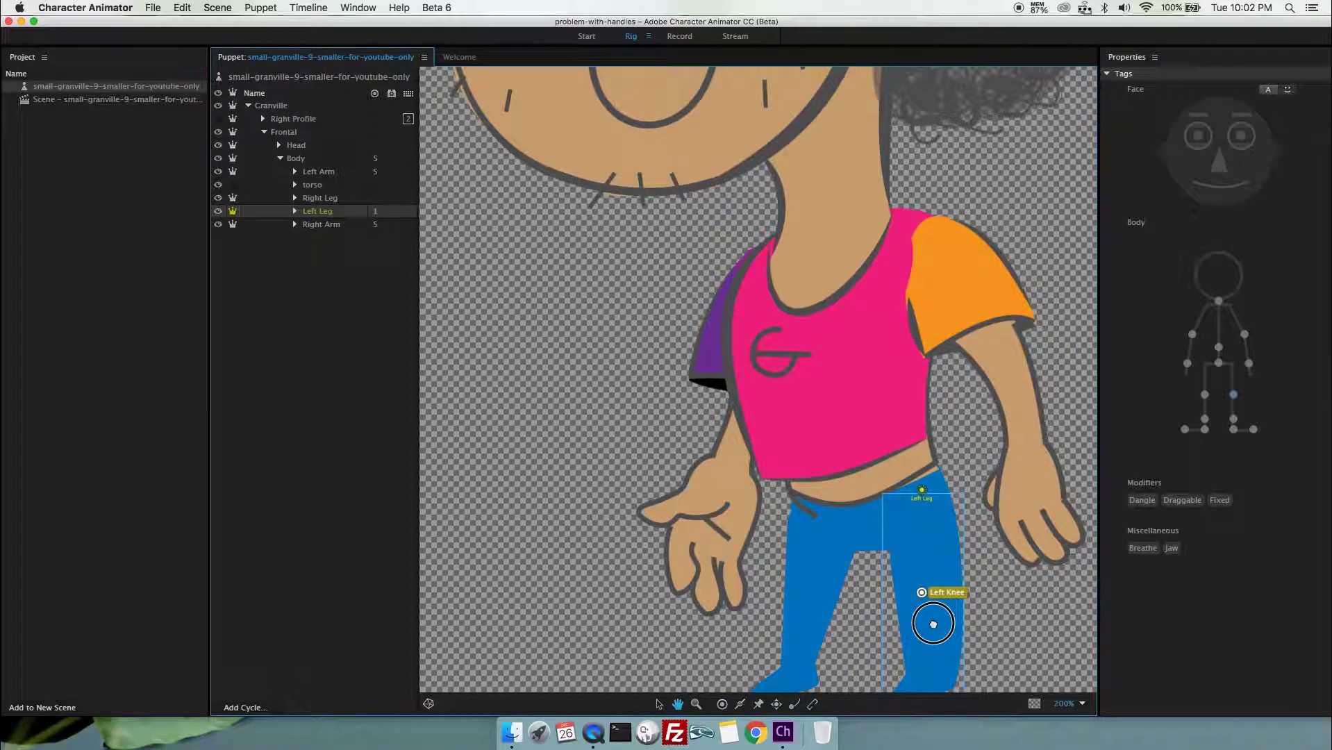
pyautogui.moveTo(933, 622); pyautogui.dragTo(854, 523)
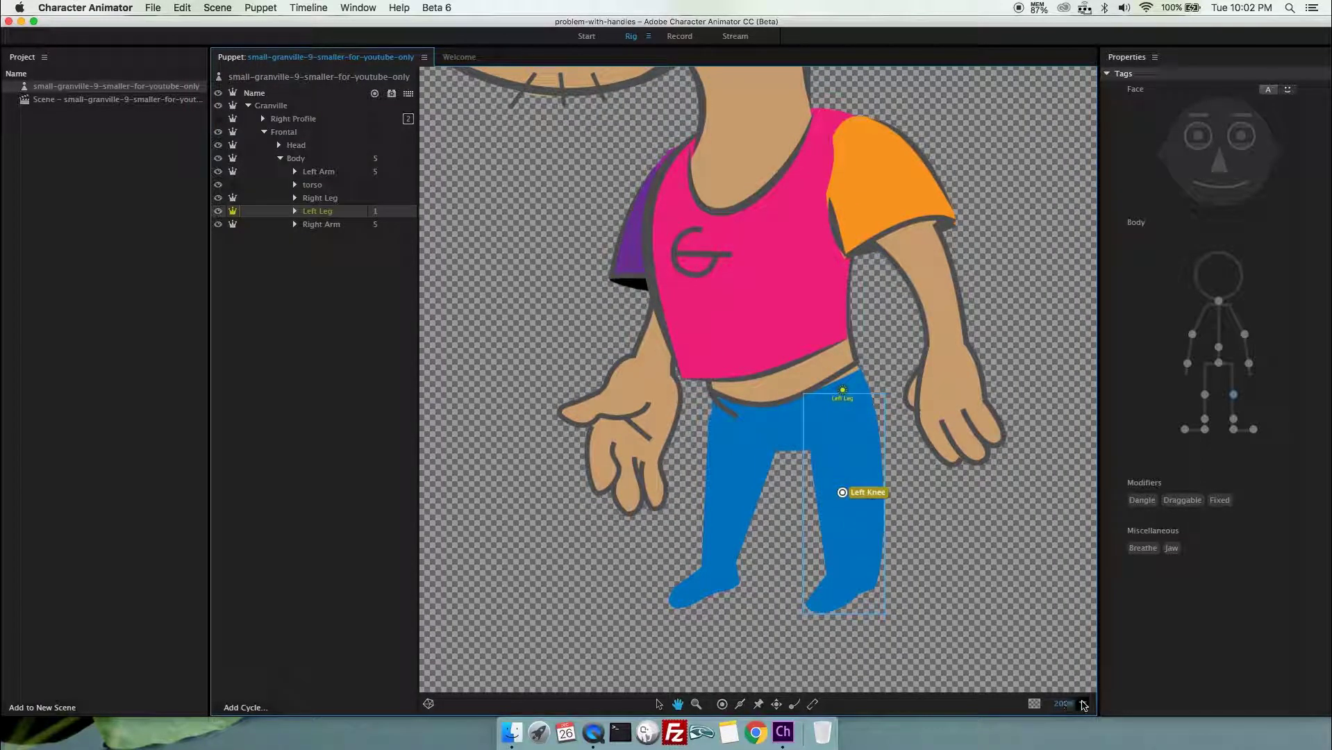
pyautogui.click(1082, 703)
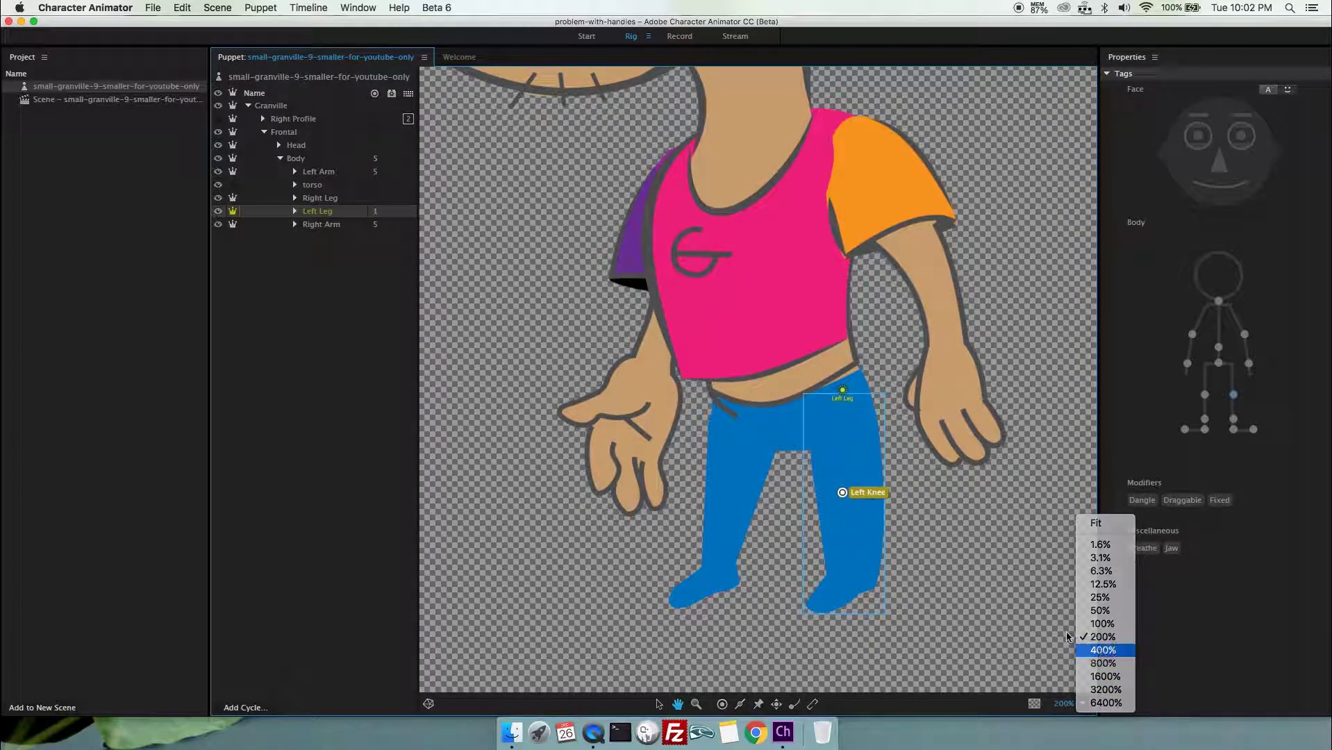
pyautogui.click(1101, 650)
pyautogui.moveTo(914, 531); pyautogui.dragTo(767, 303)
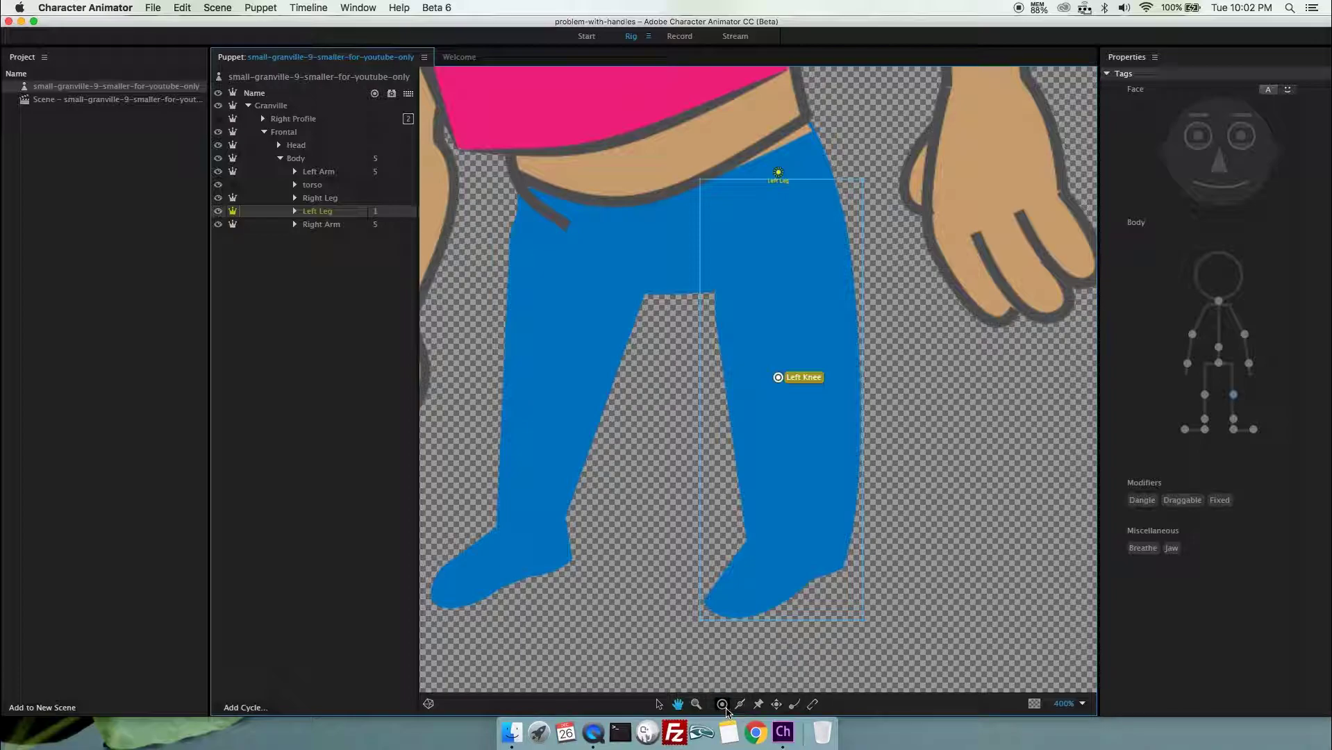
pyautogui.click(722, 704)
pyautogui.click(826, 529)
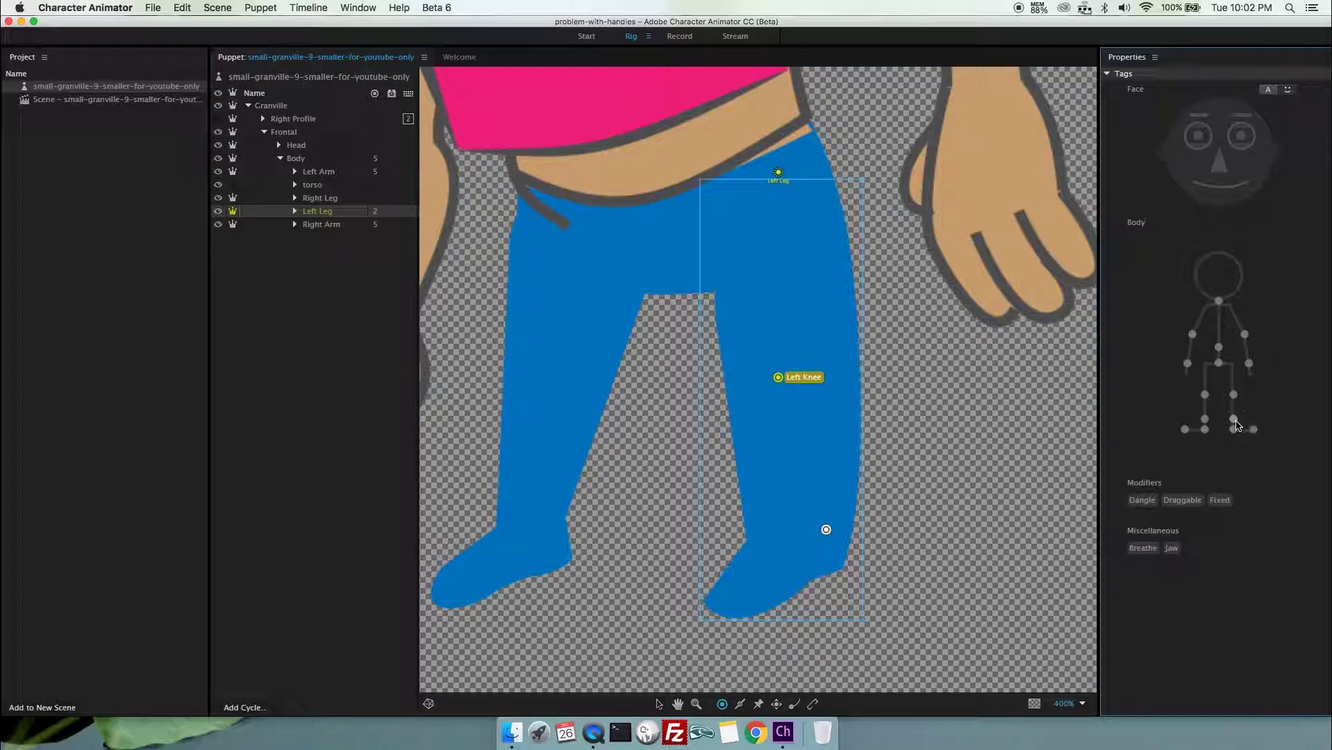
pyautogui.click(1236, 421)
pyautogui.click(829, 562)
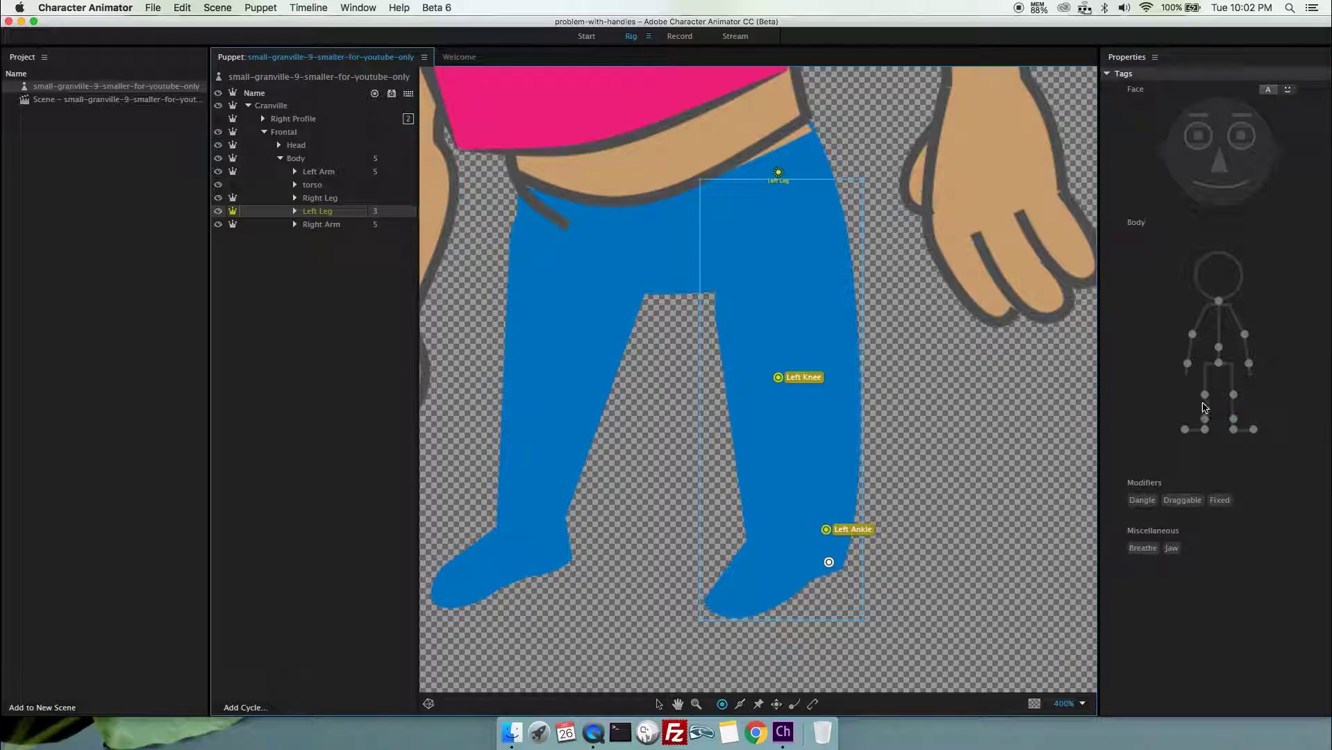
pyautogui.click(1236, 436)
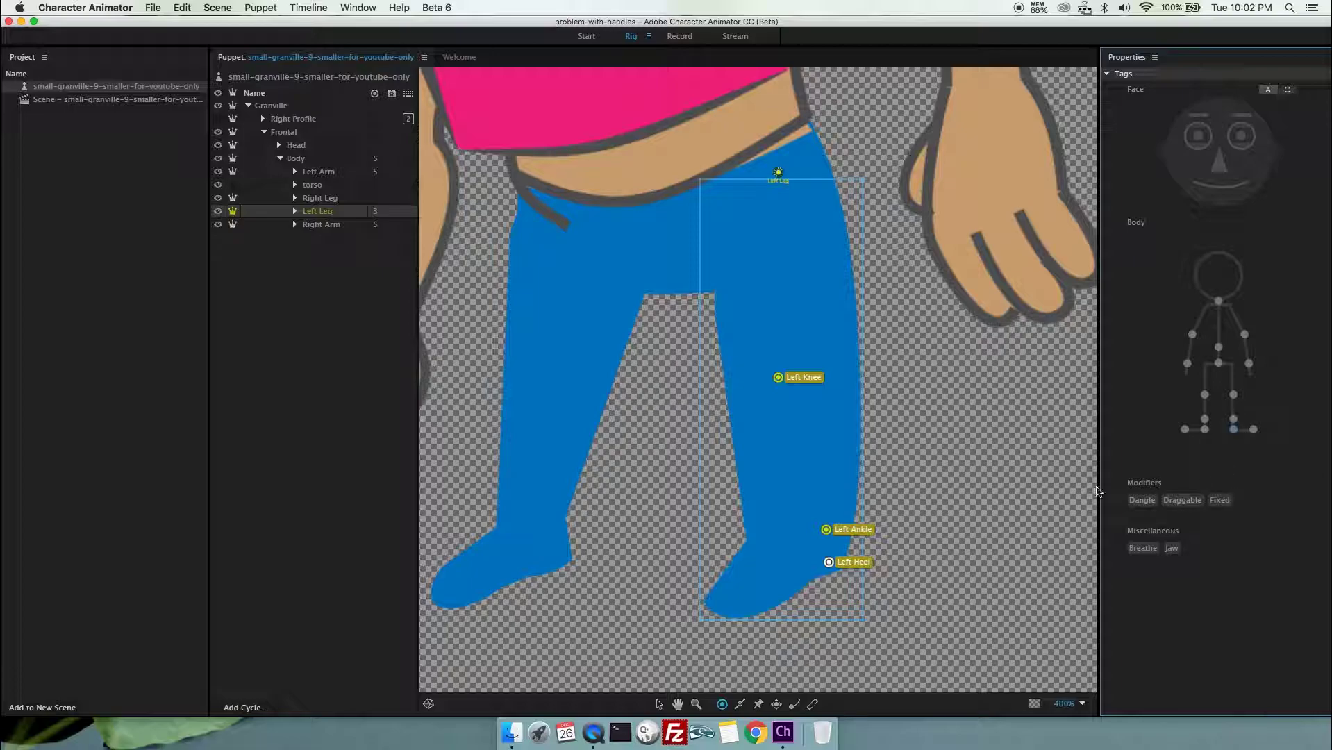
pyautogui.click(736, 609)
# - Draw left-leg sticks heel to toe, knee to ankle, and hip to knee
pyautogui.click(740, 704)
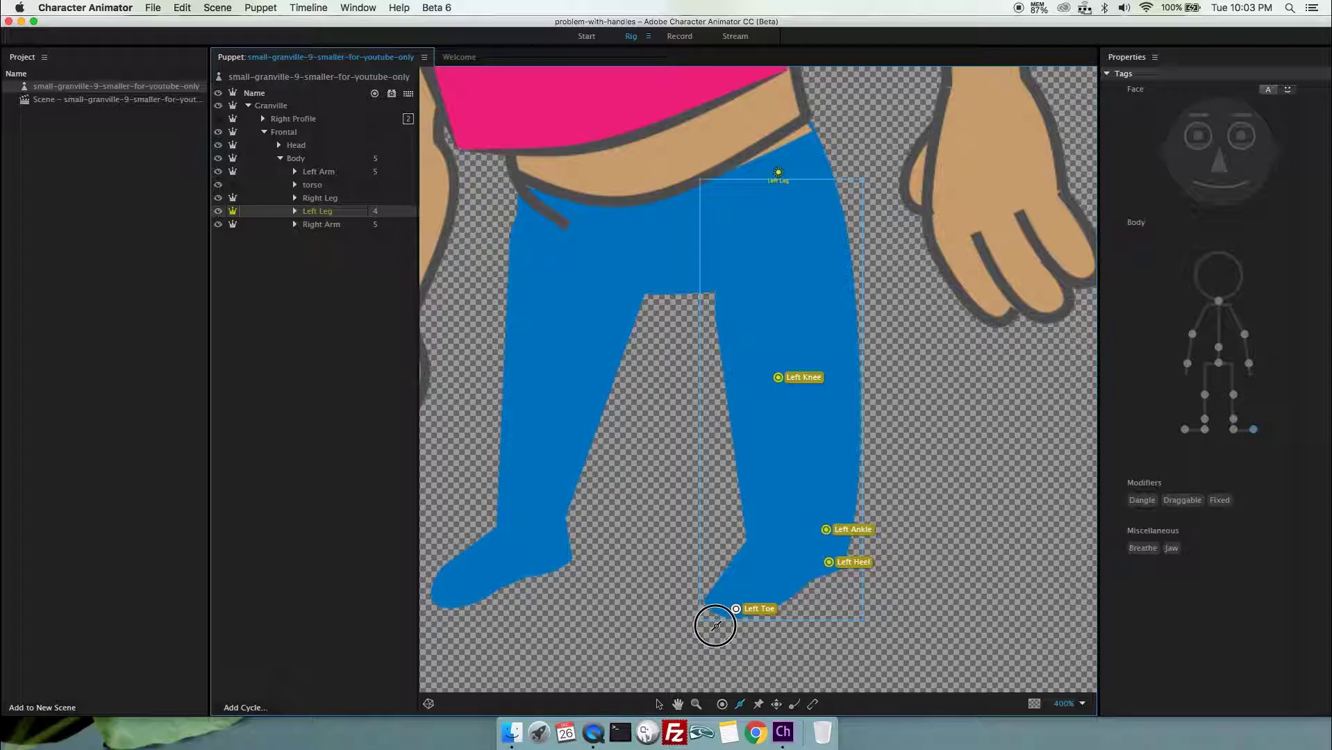
pyautogui.moveTo(715, 626); pyautogui.dragTo(720, 629)
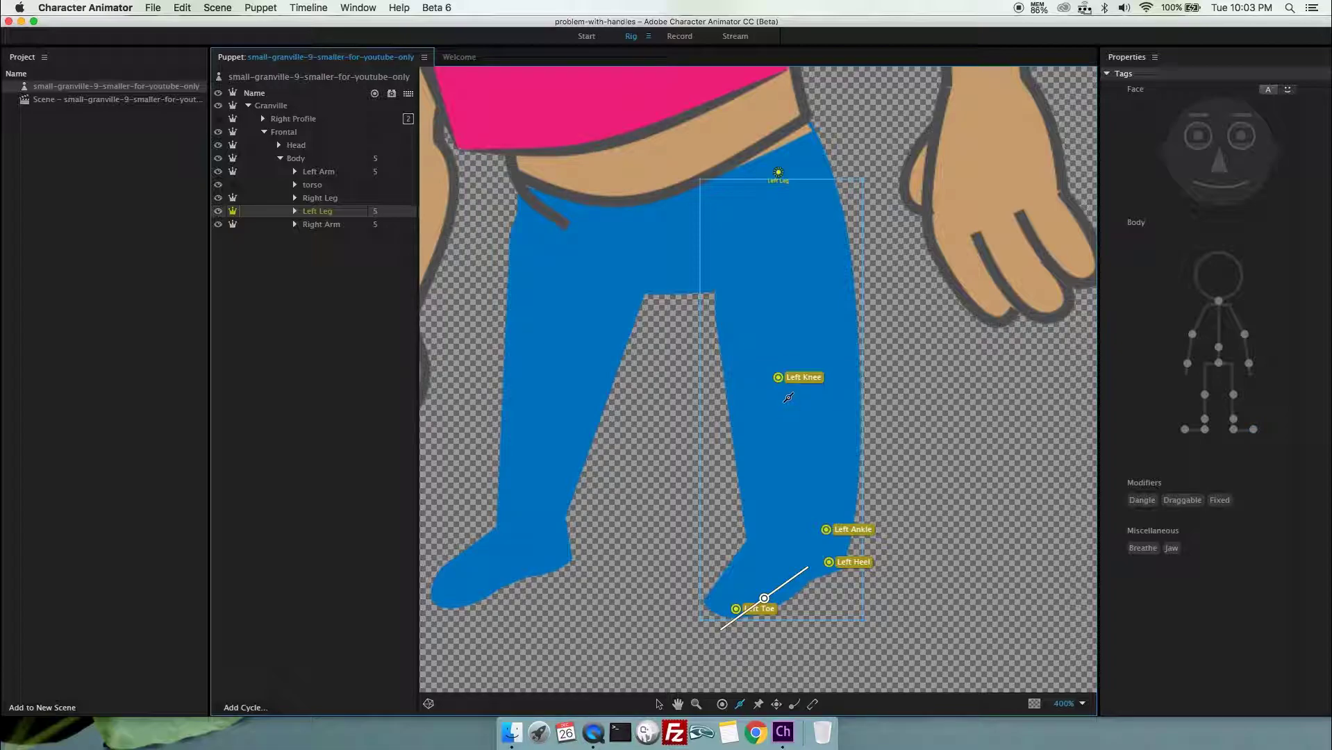
pyautogui.moveTo(788, 397); pyautogui.dragTo(820, 516)
pyautogui.moveTo(783, 209); pyautogui.dragTo(780, 358)
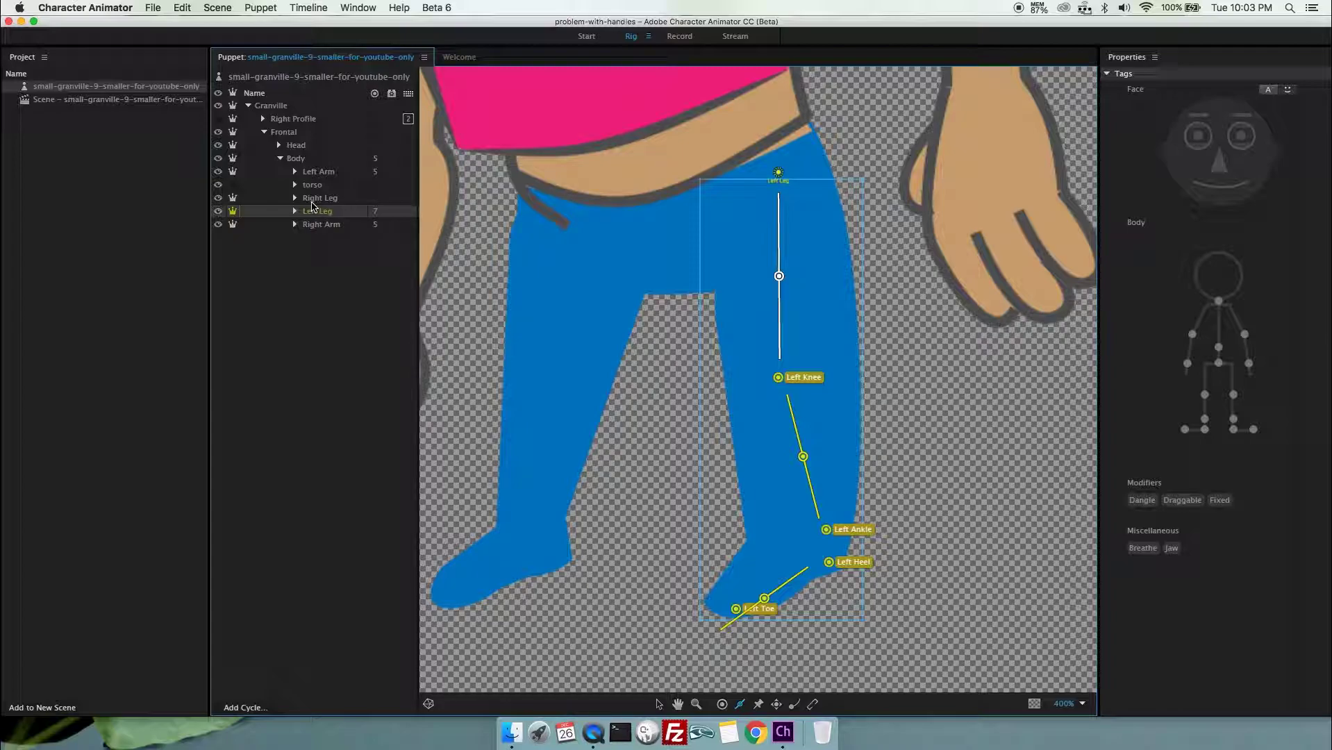
# - Select the Right Leg layer, centre it, and staple it to the body at the hip
pyautogui.click(318, 199)
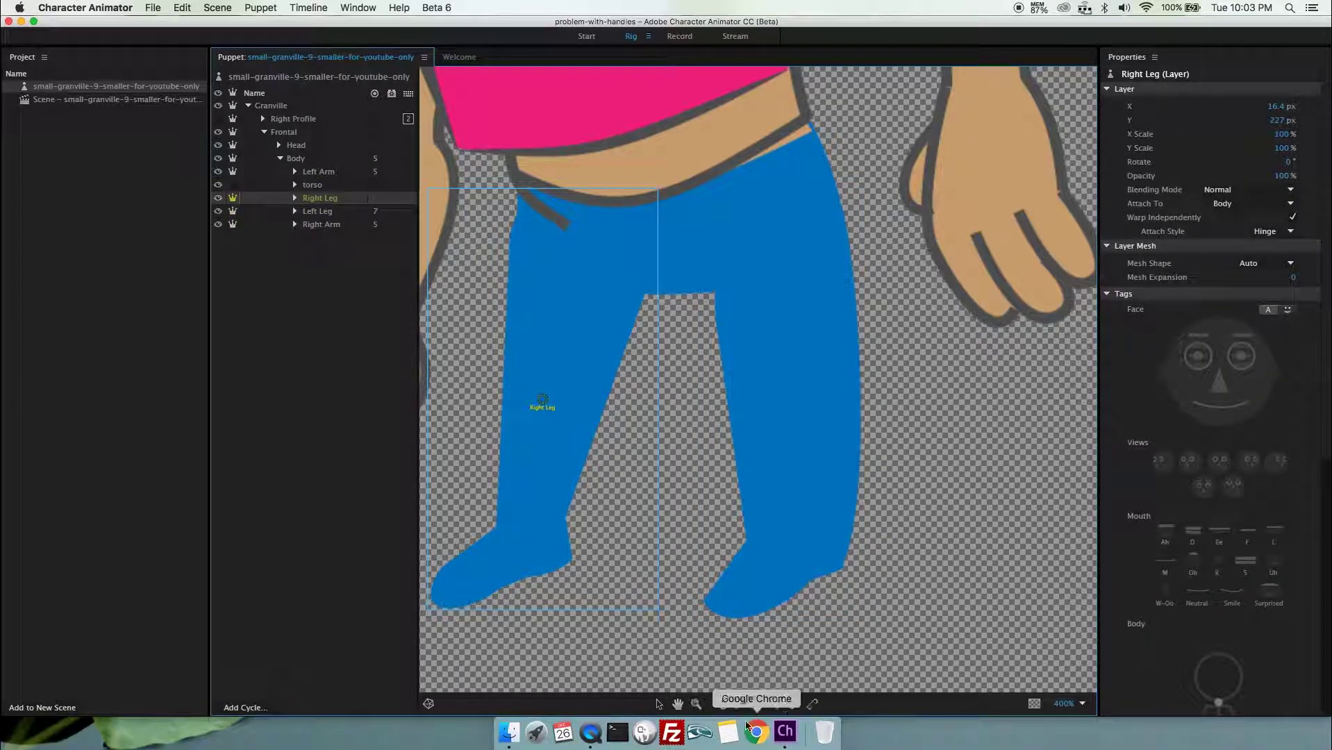
pyautogui.click(678, 704)
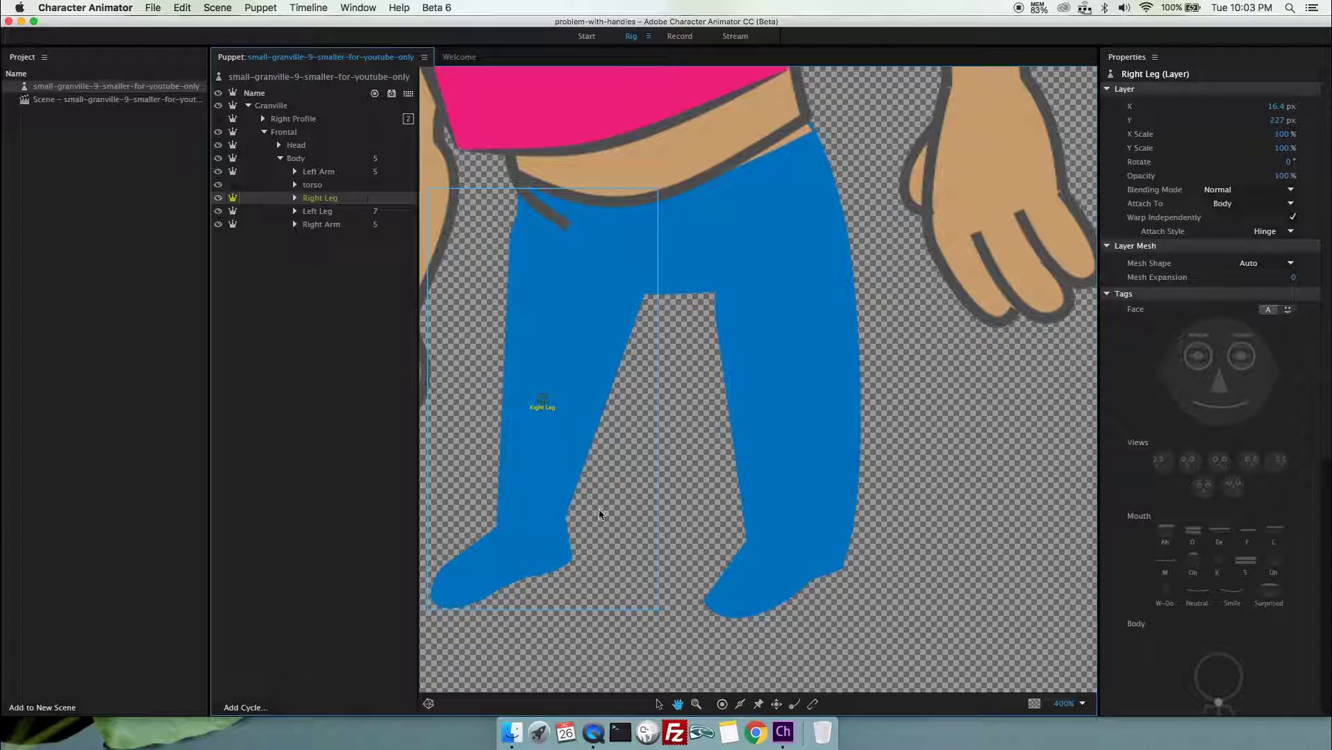
pyautogui.moveTo(564, 462); pyautogui.dragTo(684, 486)
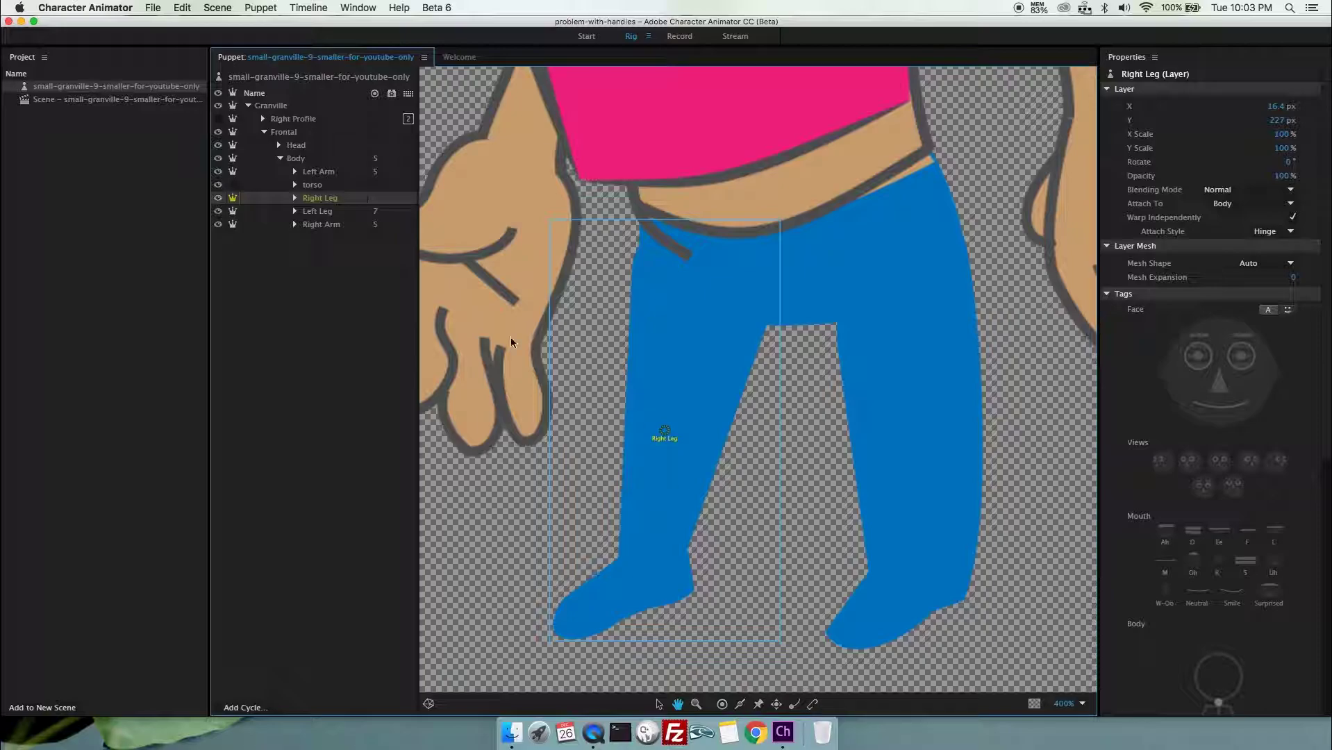
pyautogui.click(811, 705)
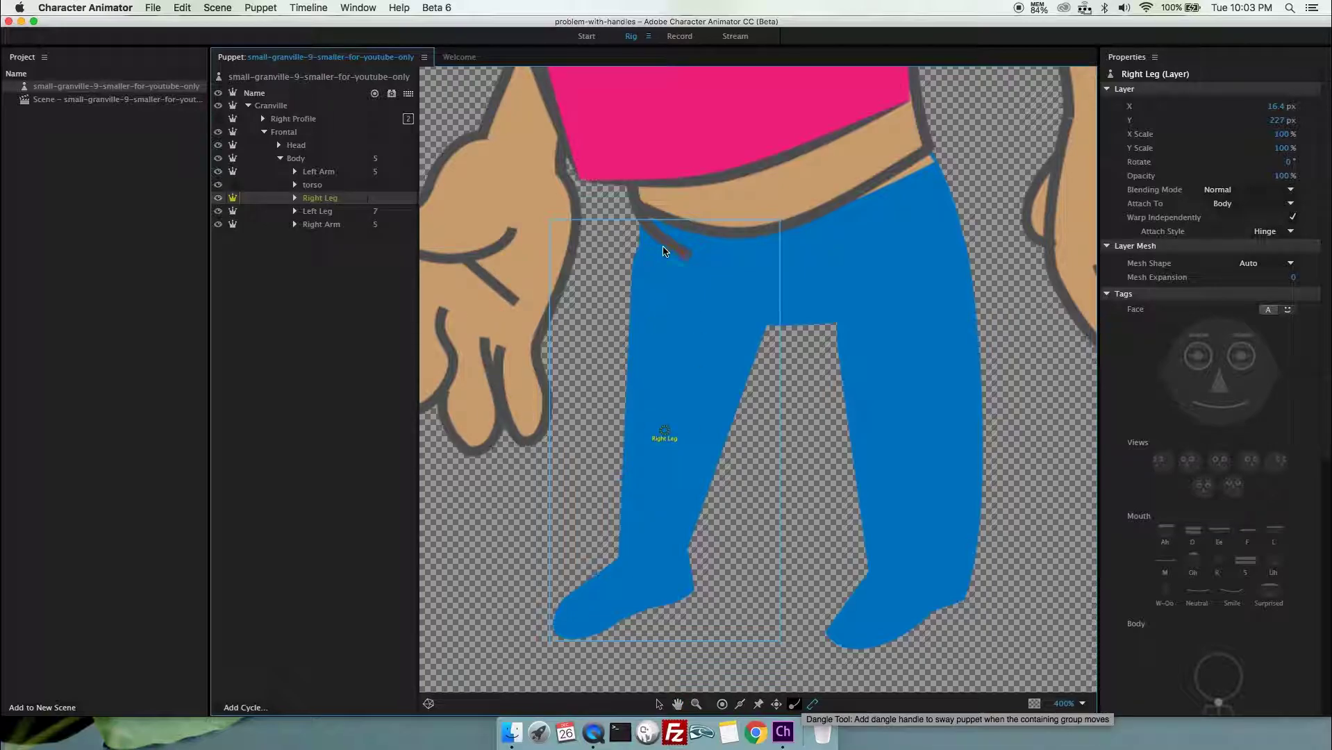
pyautogui.click(663, 286)
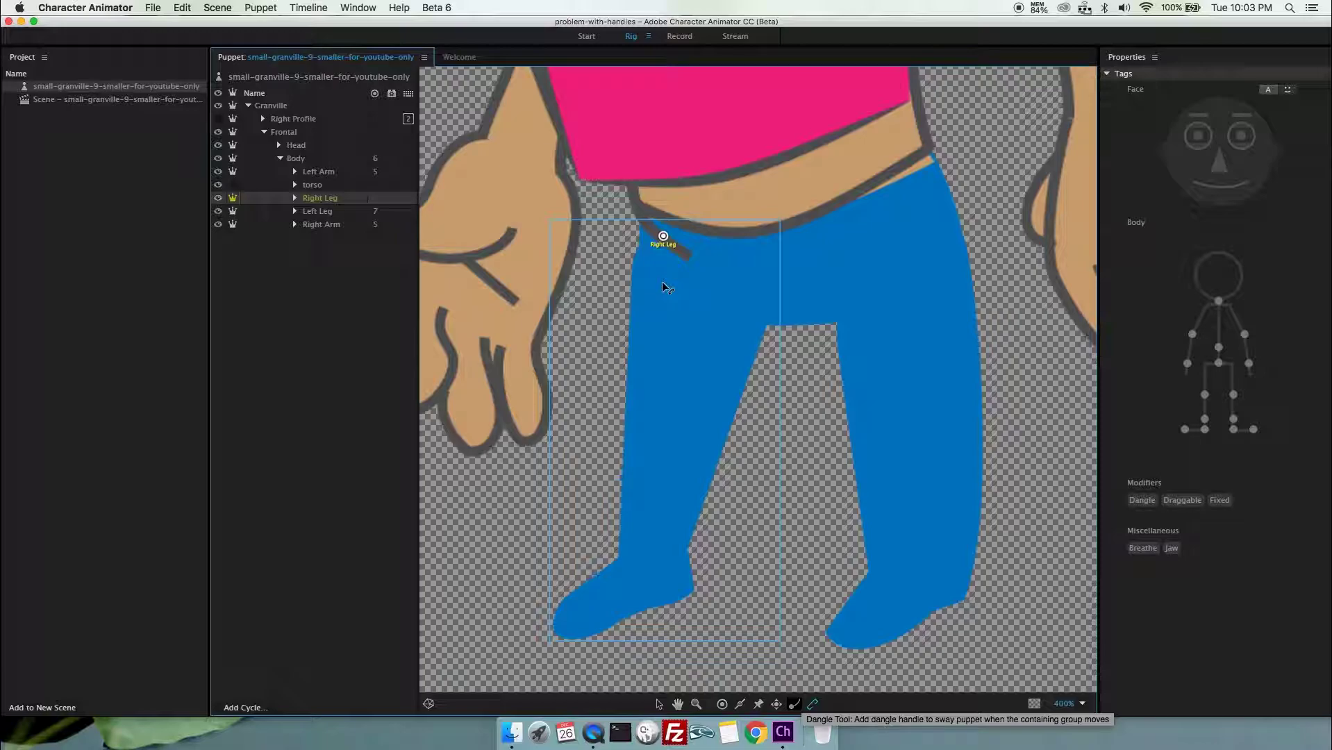
# - Set the Right Leg's Attach Style to Hinge in Properties
pyautogui.click(308, 199)
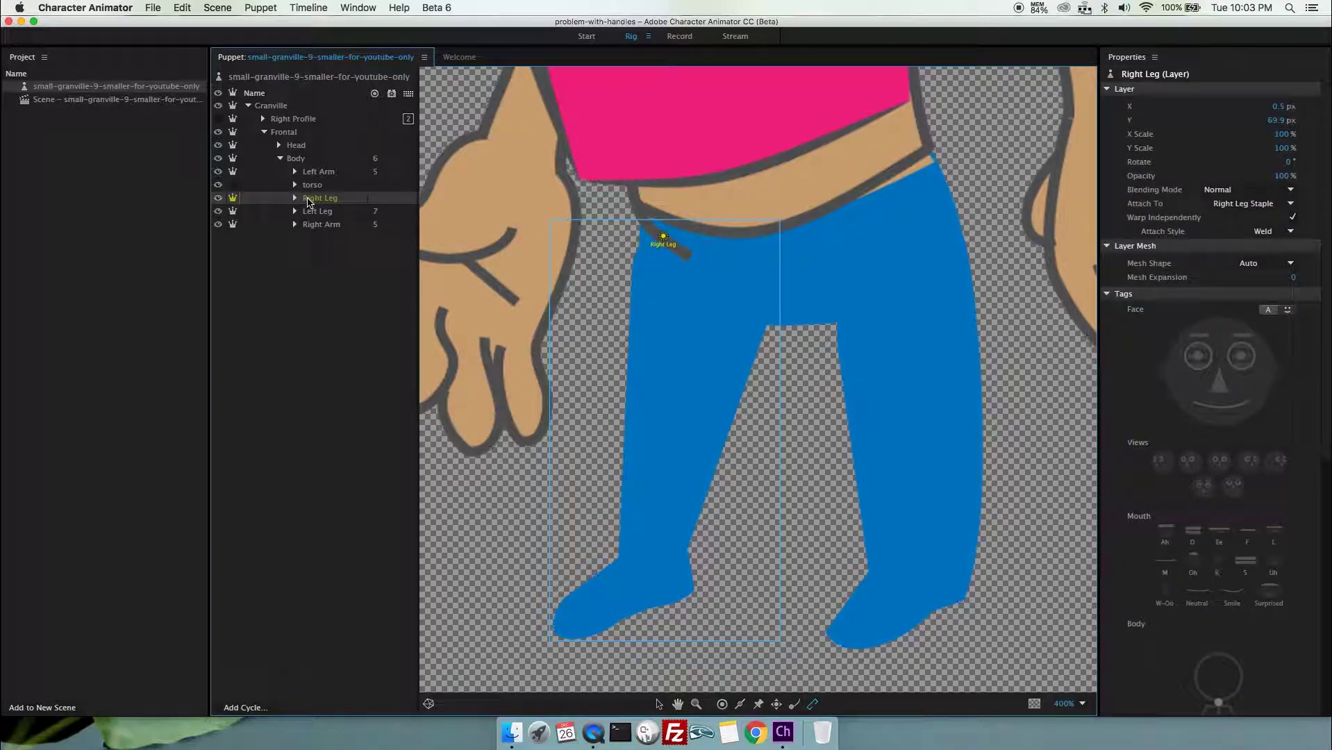
pyautogui.click(1290, 231)
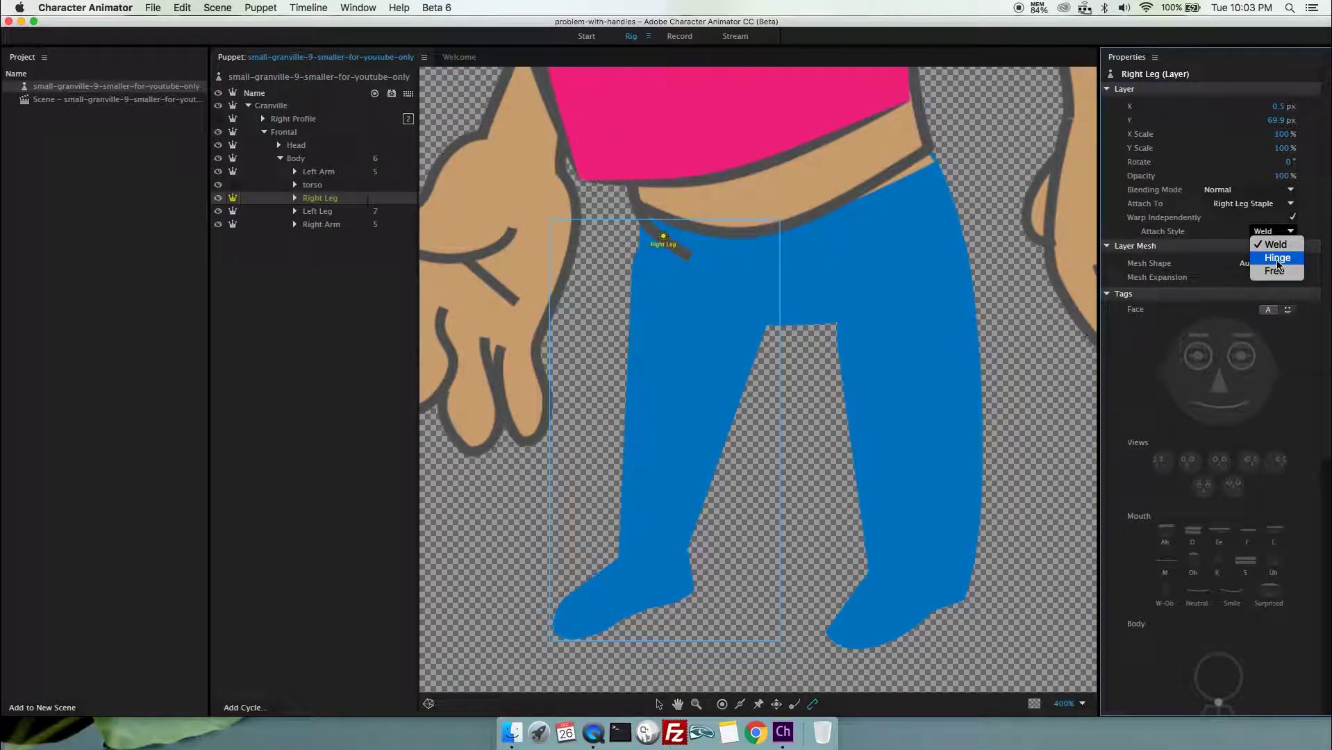
pyautogui.click(1259, 304)
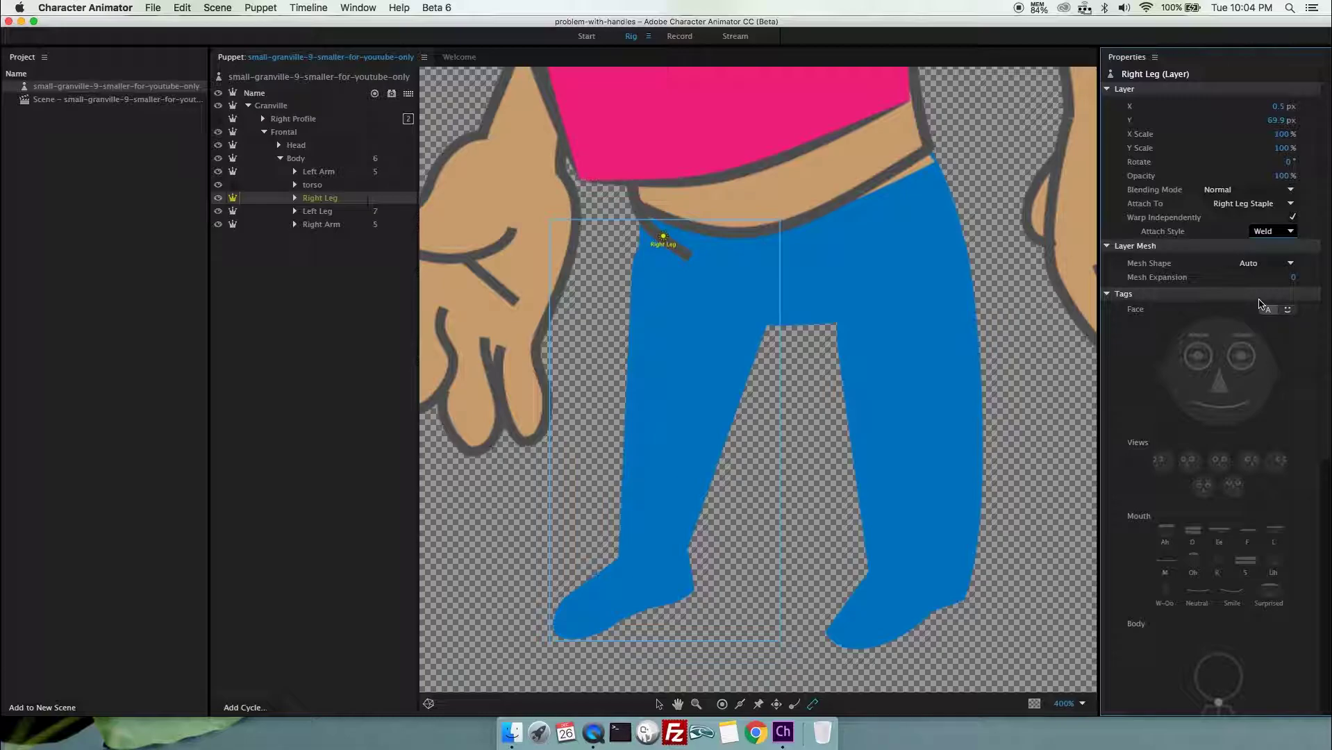
pyautogui.press('Down')
pyautogui.click(722, 704)
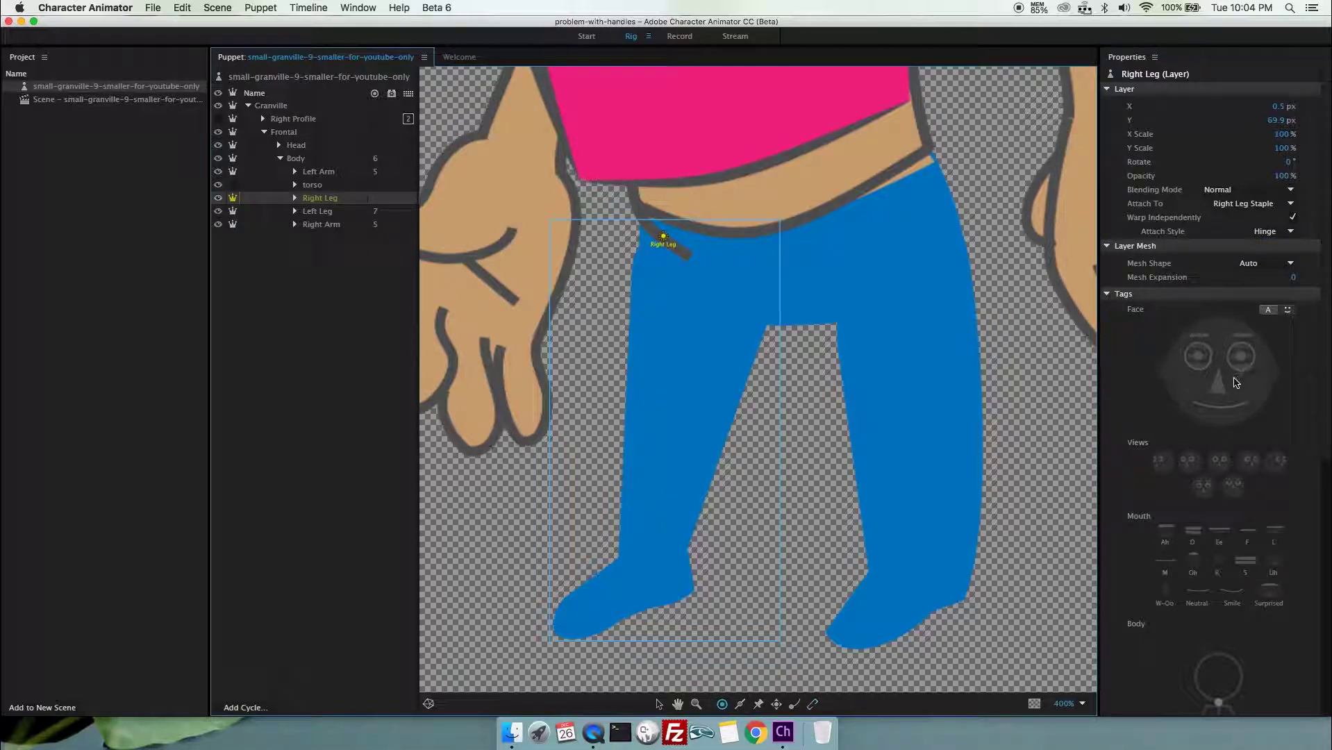
# - Place right-leg handles at knee, ankle, heel and toe, tagged Right Knee, Right Ankle, Right Heel, Right Toe
pyautogui.scroll(-6, 1230, 389)
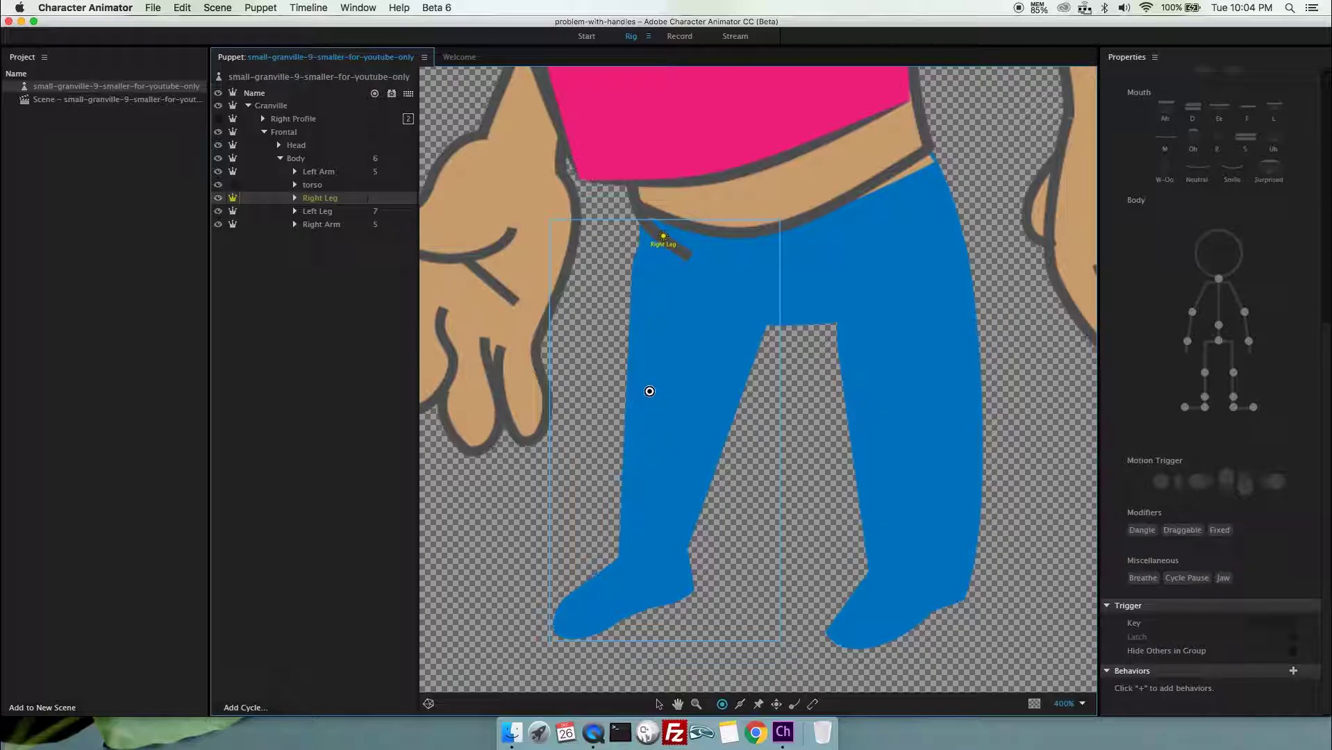
pyautogui.click(650, 391)
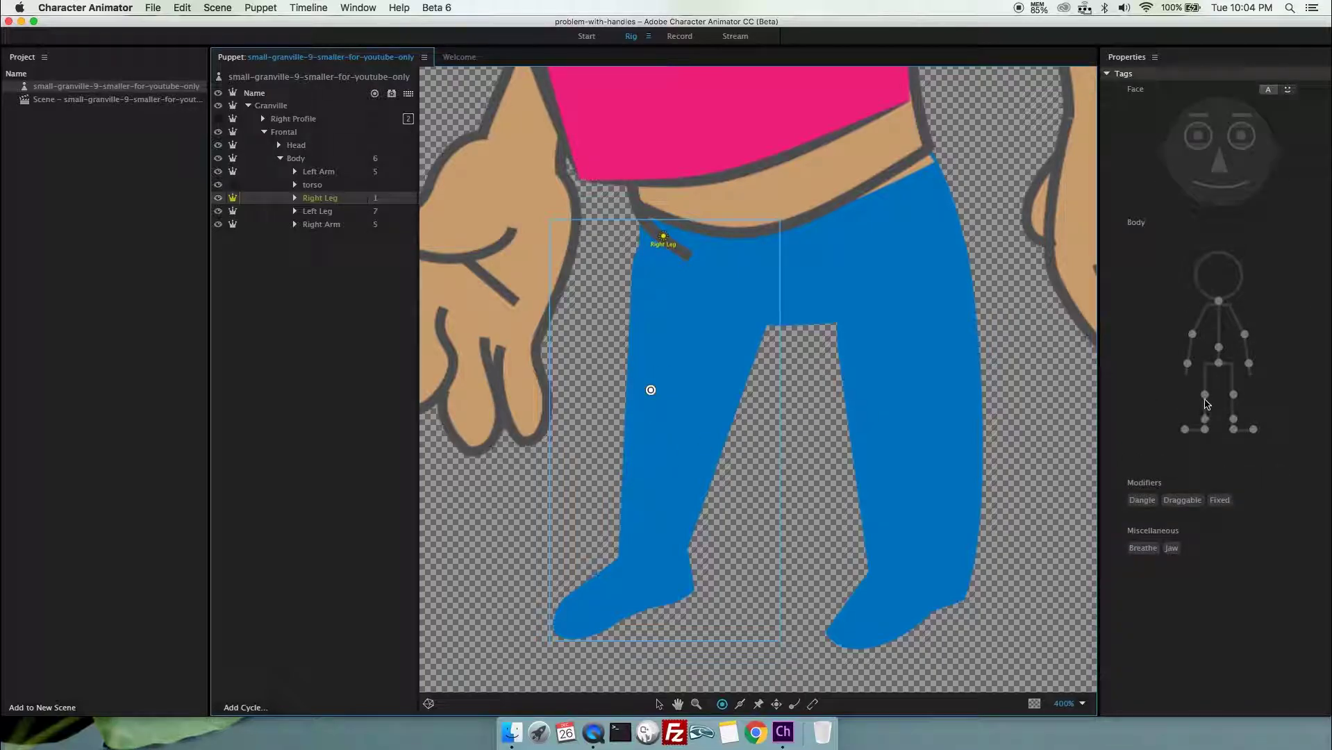
pyautogui.click(1204, 396)
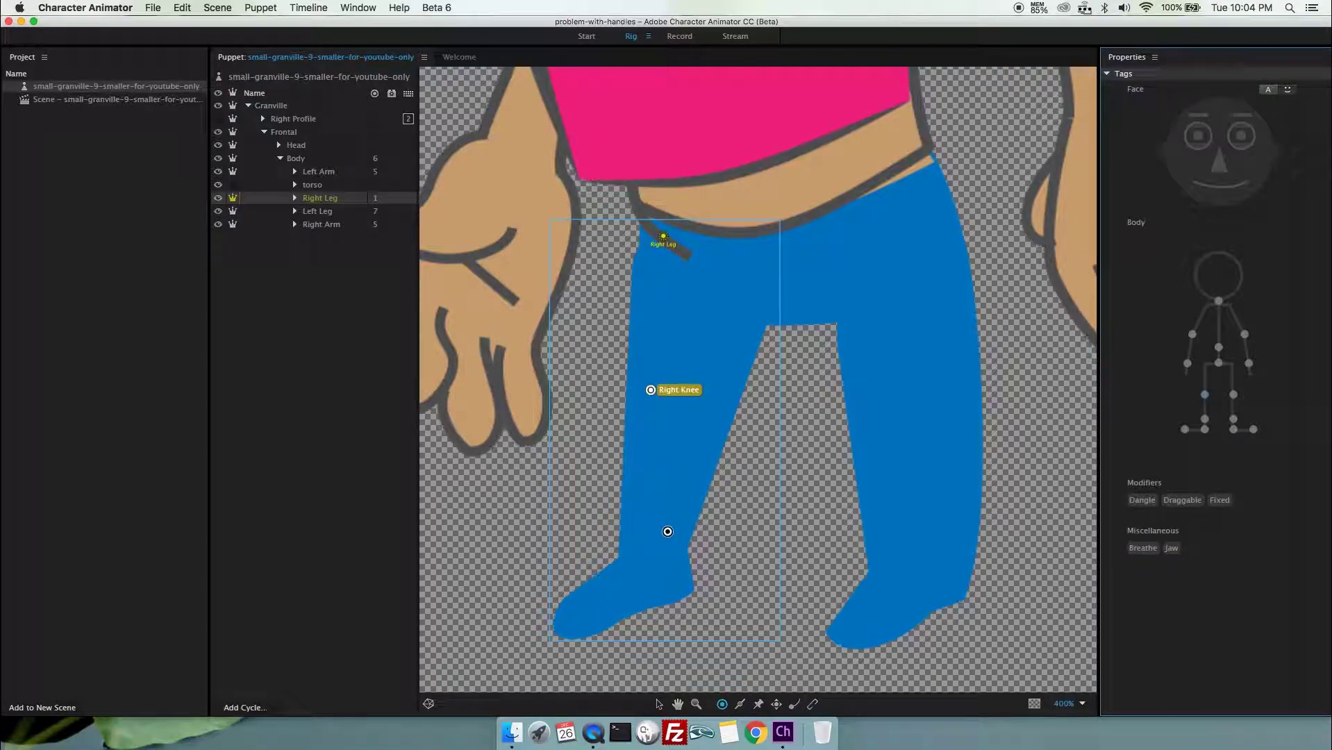
pyautogui.click(670, 541)
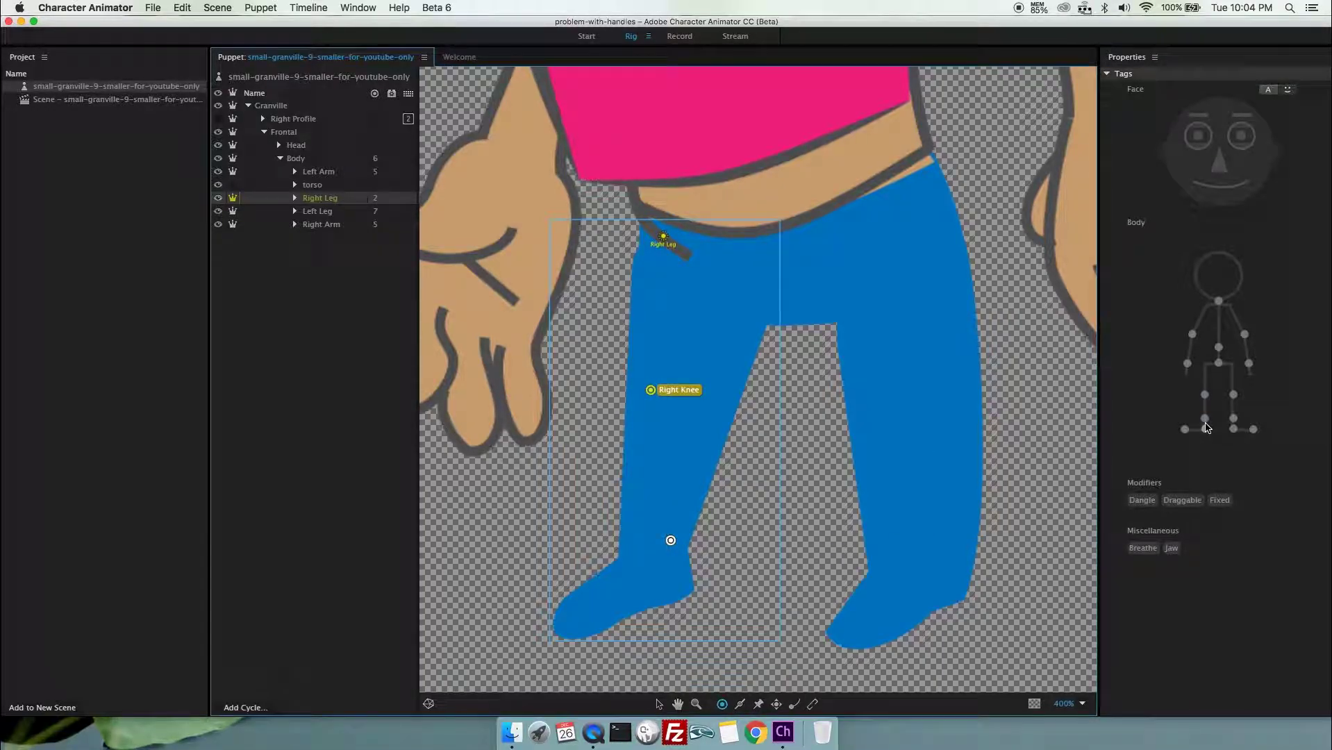
pyautogui.click(1205, 421)
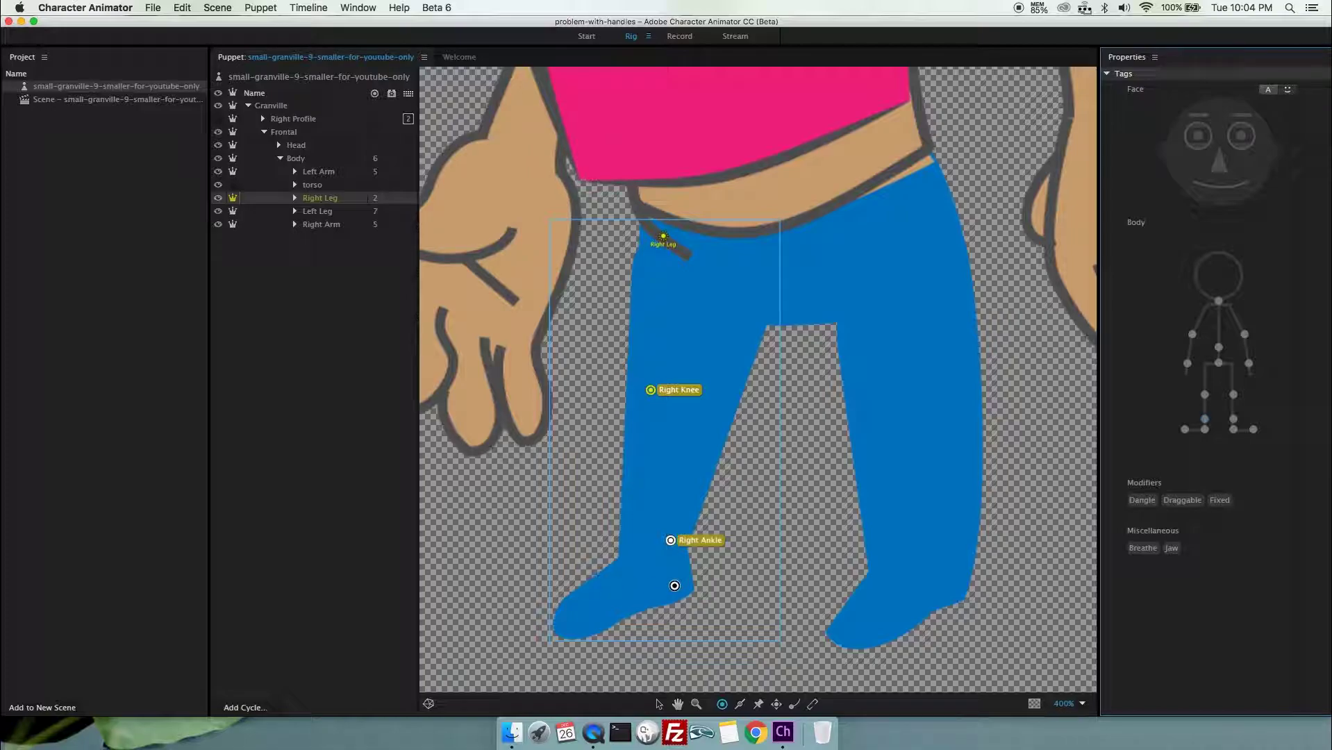
pyautogui.click(677, 587)
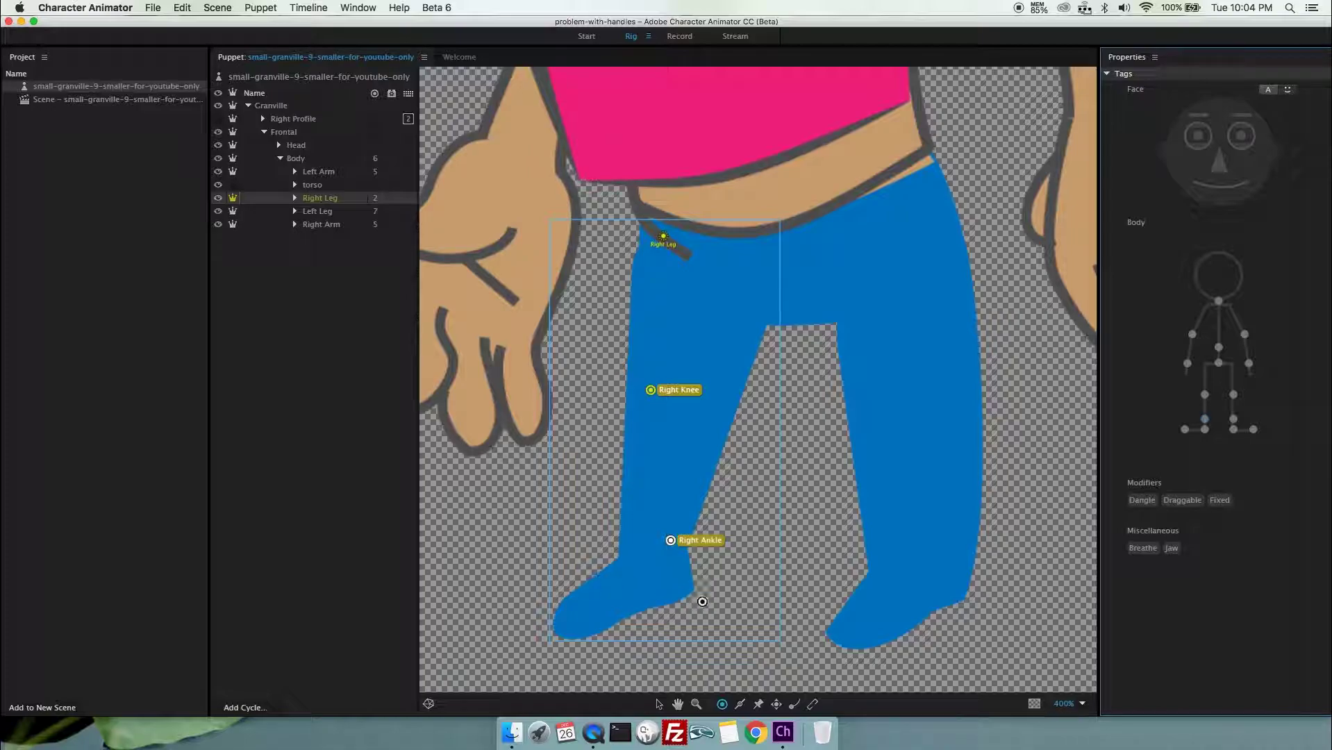
pyautogui.click(1205, 429)
pyautogui.click(571, 628)
pyautogui.click(739, 706)
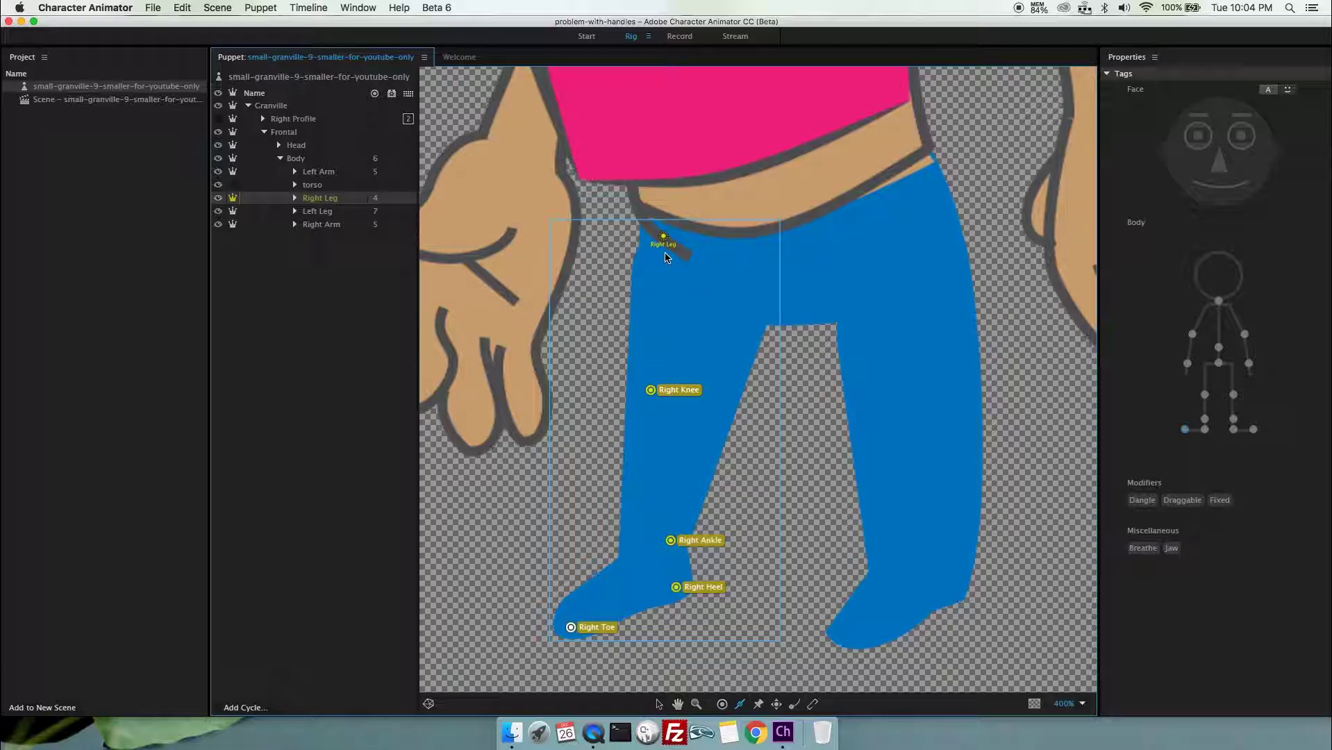
# - Draw right-leg sticks hip to knee, knee to ankle, and heel to toe
pyautogui.moveTo(663, 254)
pyautogui.mouseDown()
pyautogui.moveTo(651, 389)
pyautogui.moveTo(664, 535)
pyautogui.mouseUp()
pyautogui.moveTo(667, 530); pyautogui.dragTo(668, 525)
pyautogui.moveTo(641, 587); pyautogui.dragTo(572, 621)
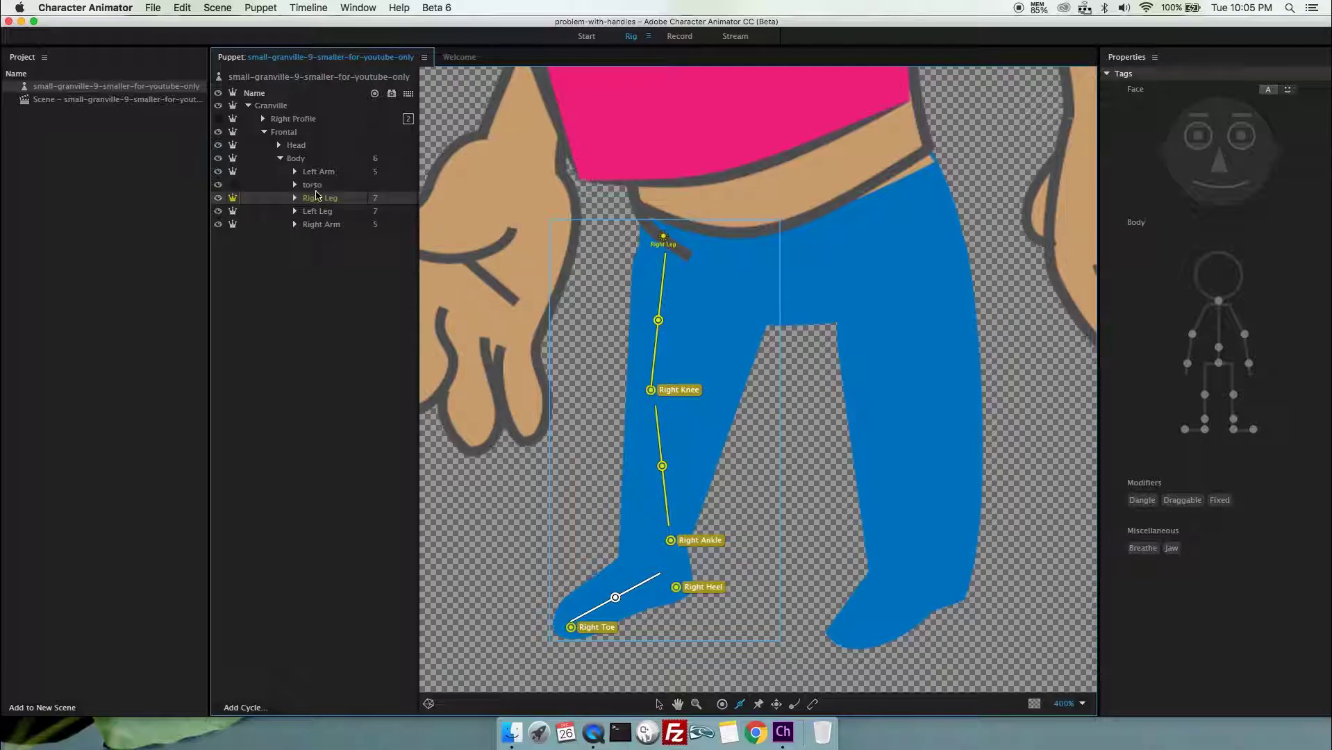
pyautogui.click(314, 173)
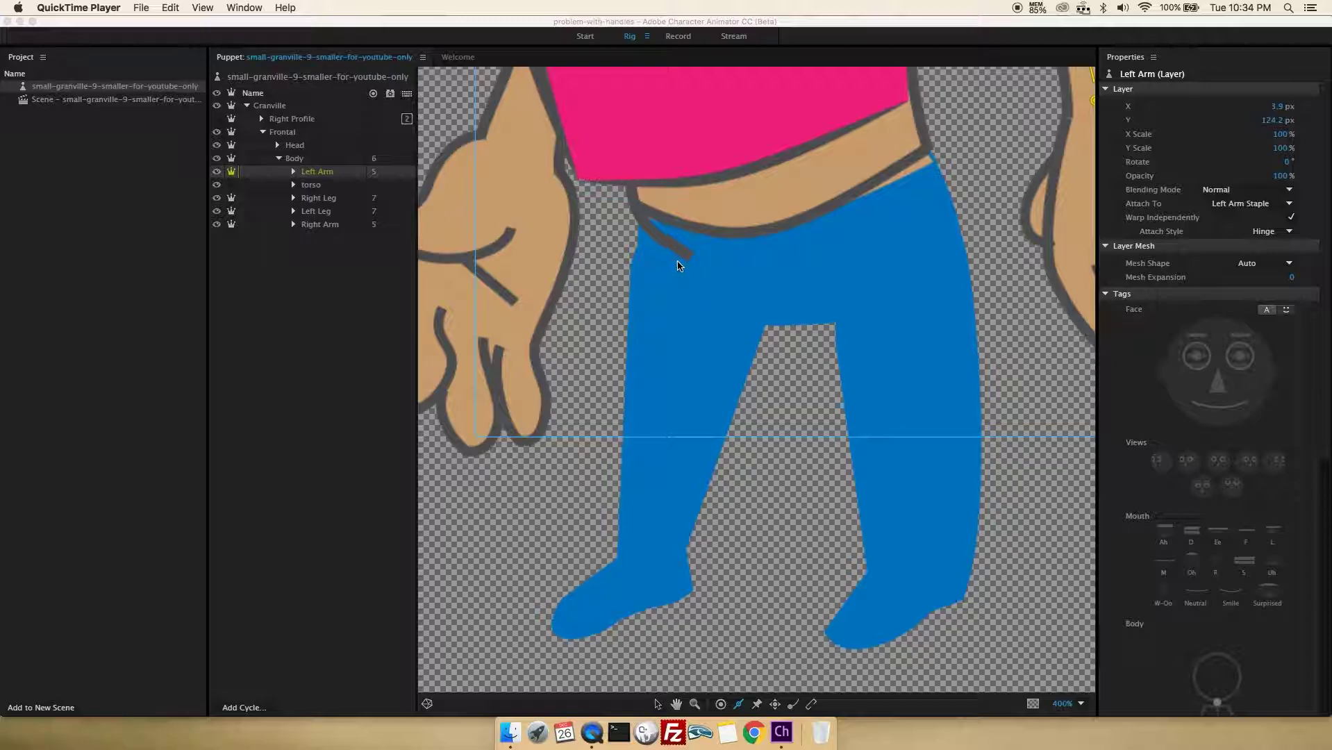
pyautogui.click(685, 41)
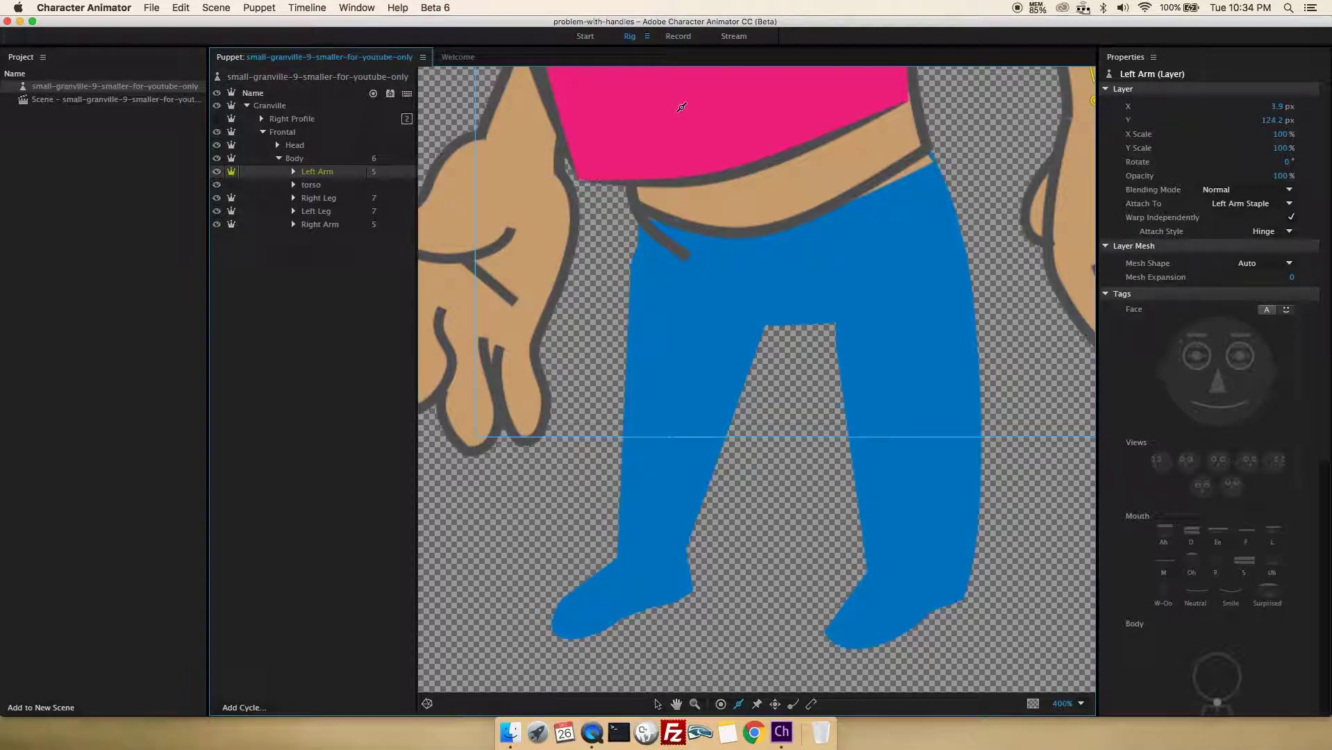
pyautogui.click(679, 37)
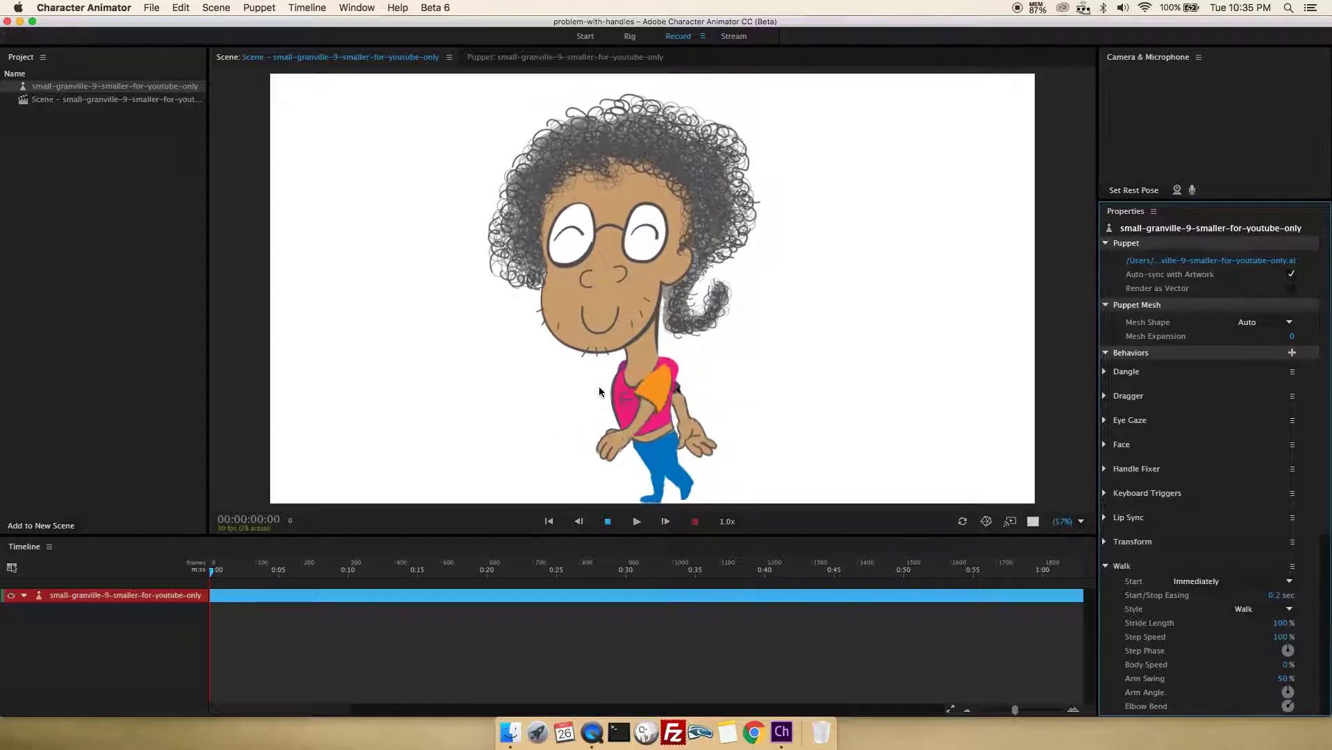
# - Return to Rig mode and collapse the Frontal group in the Puppet panel
pyautogui.click(630, 36)
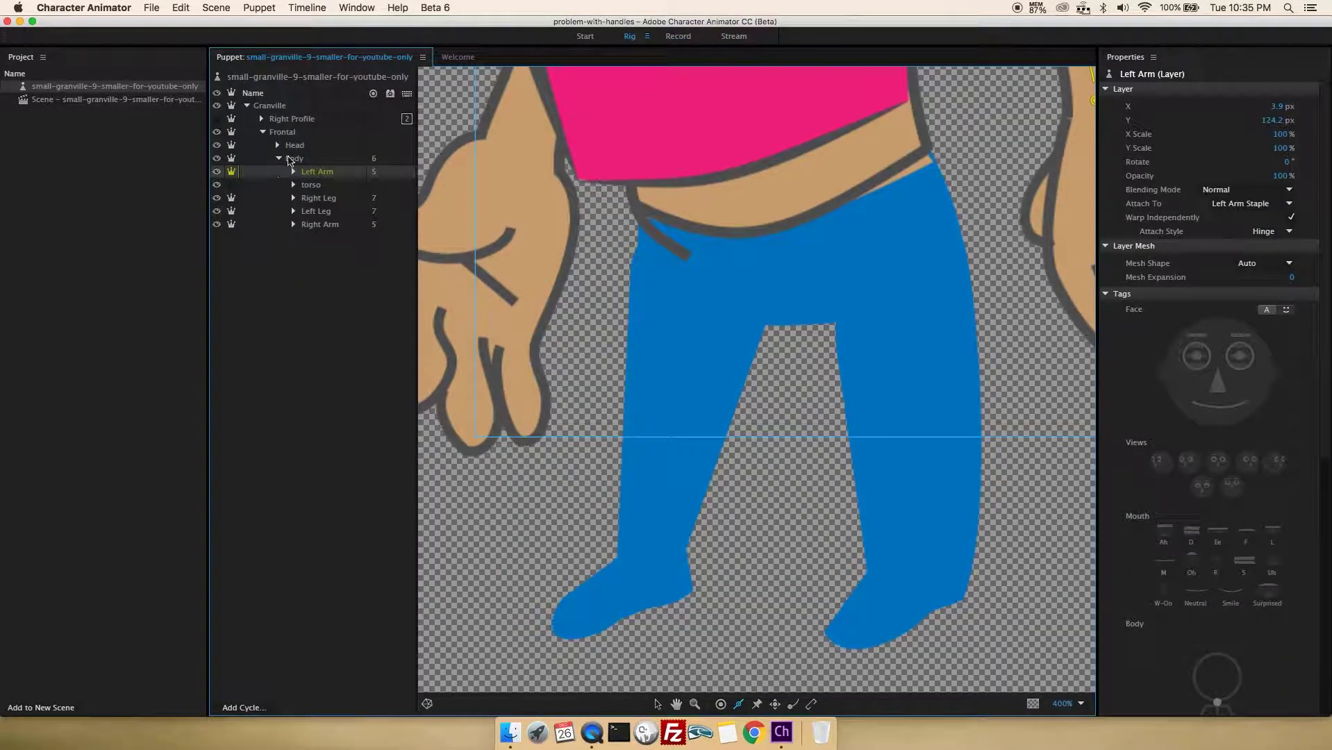
pyautogui.click(261, 133)
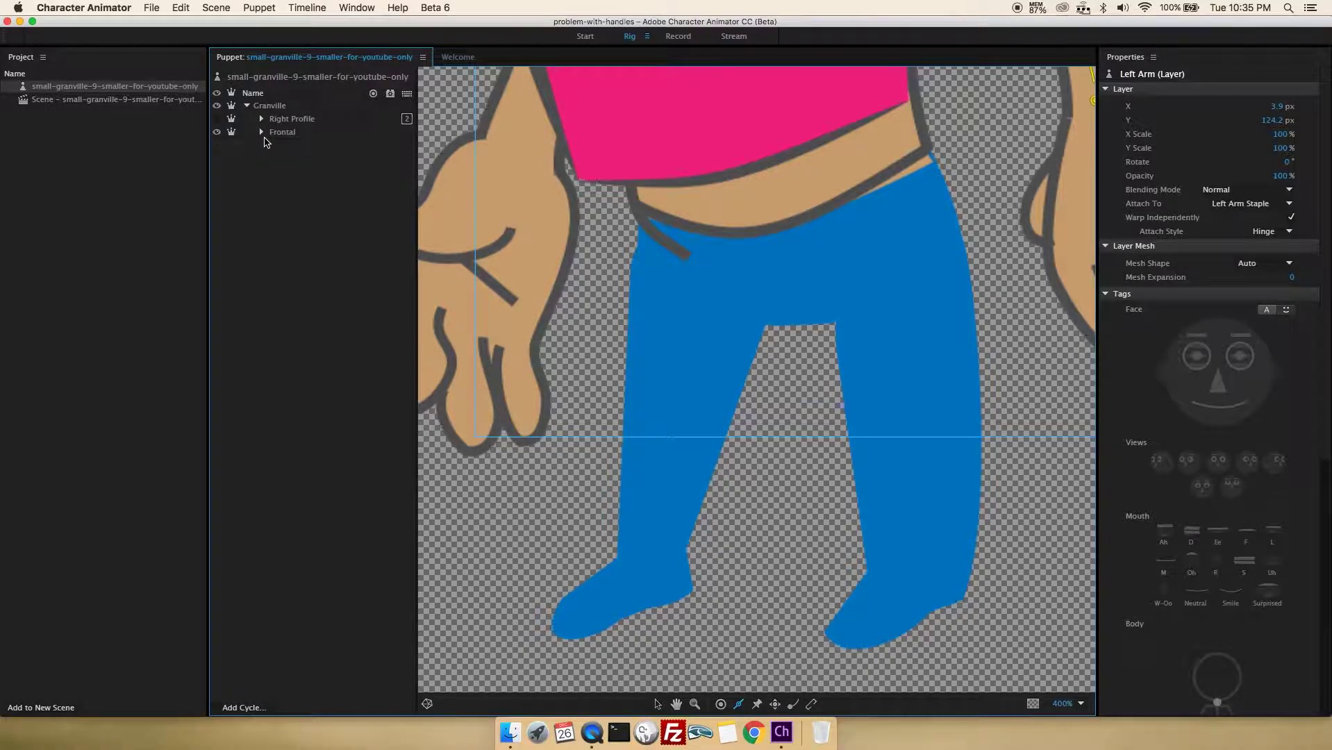